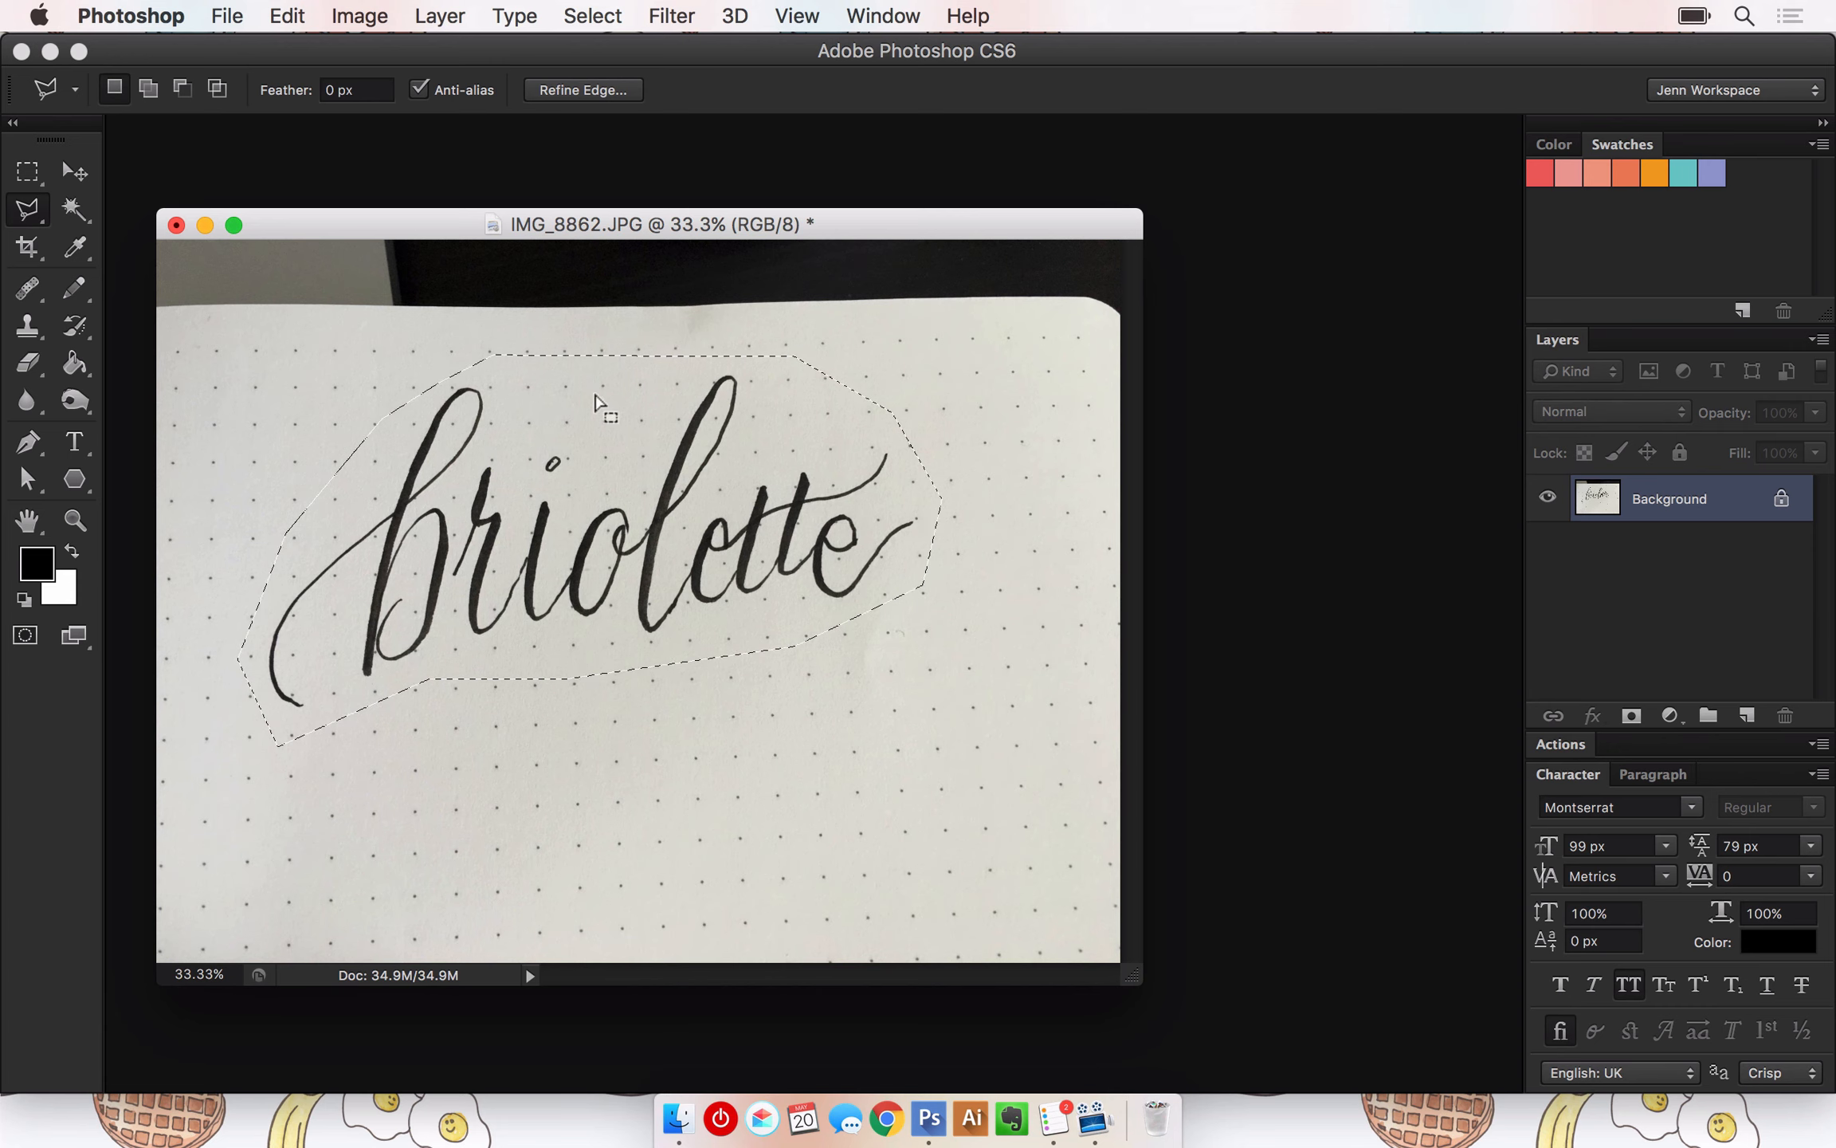
# Copy the selected lettering and paste it into a new 2950 by 1644 pixel document with a white background
pyautogui.press('super')
pyautogui.press('super+c')
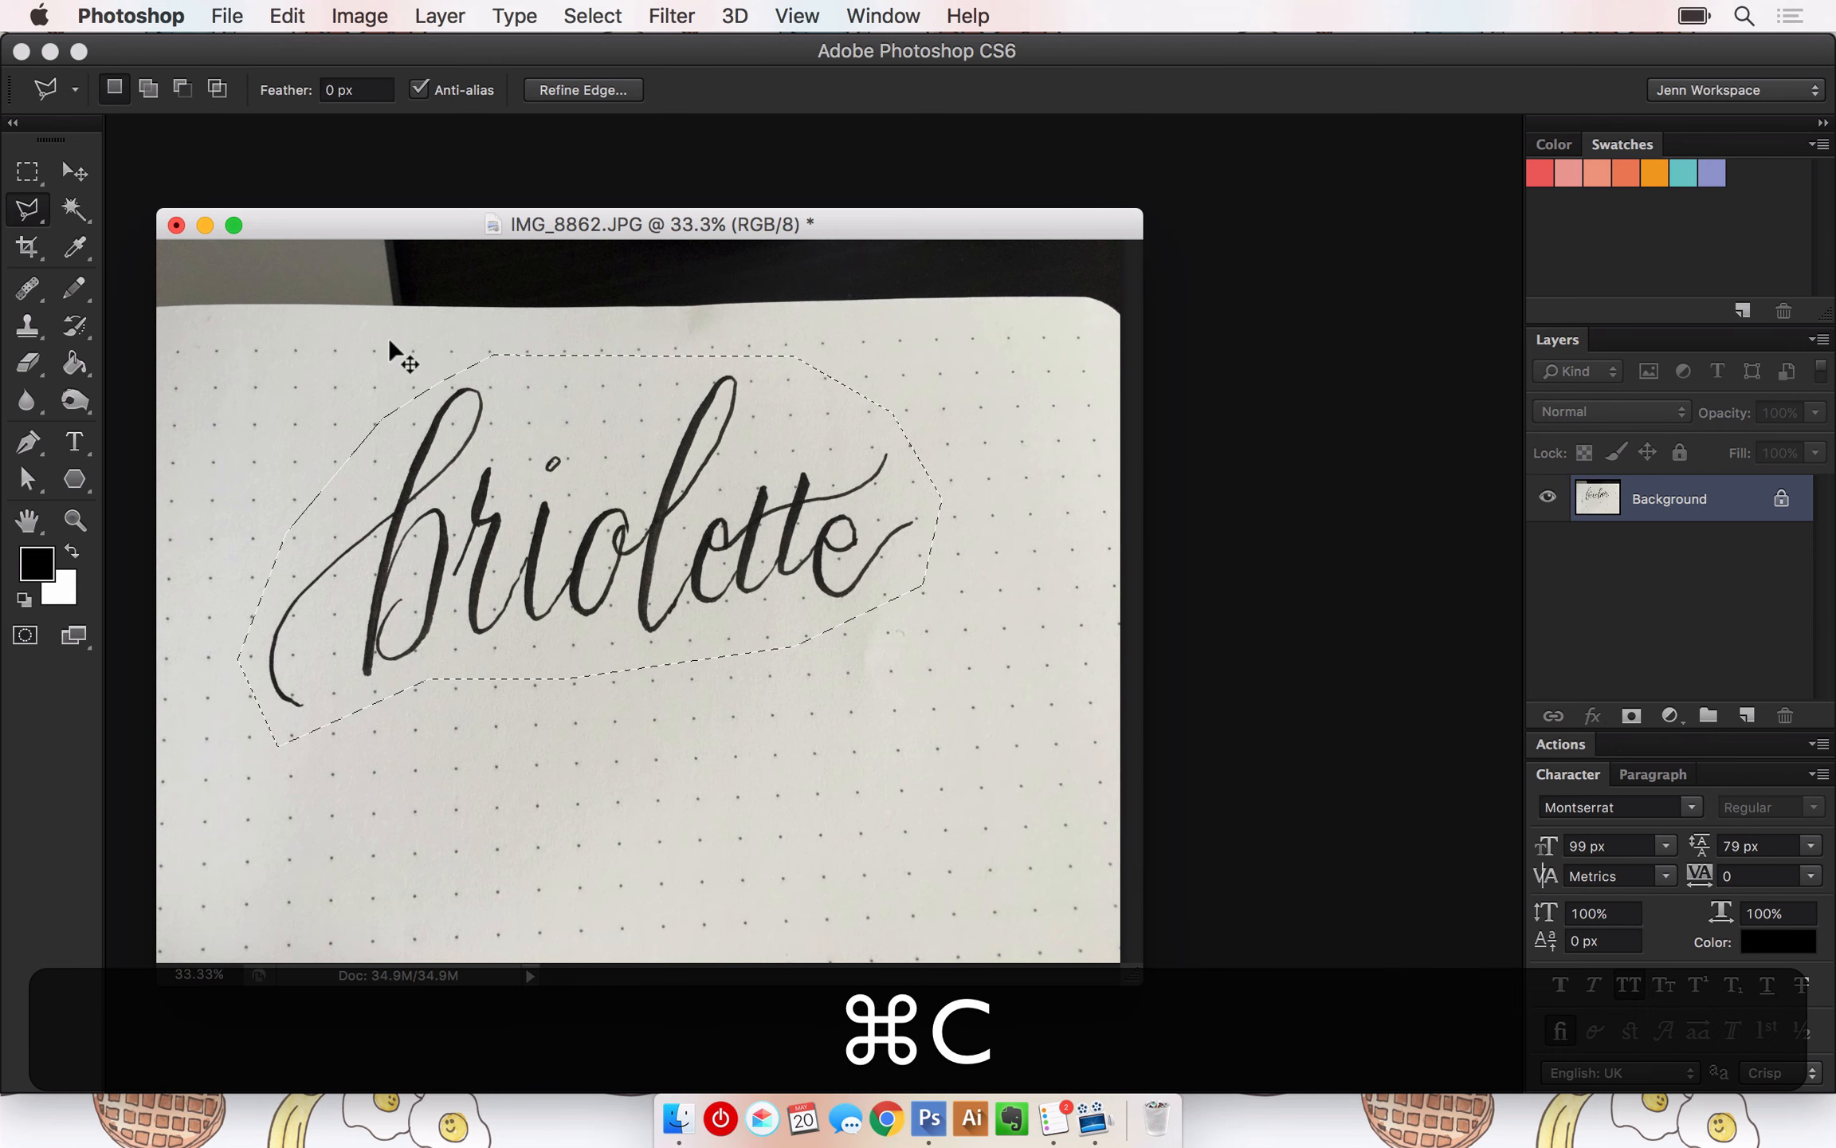
pyautogui.press('super+n')
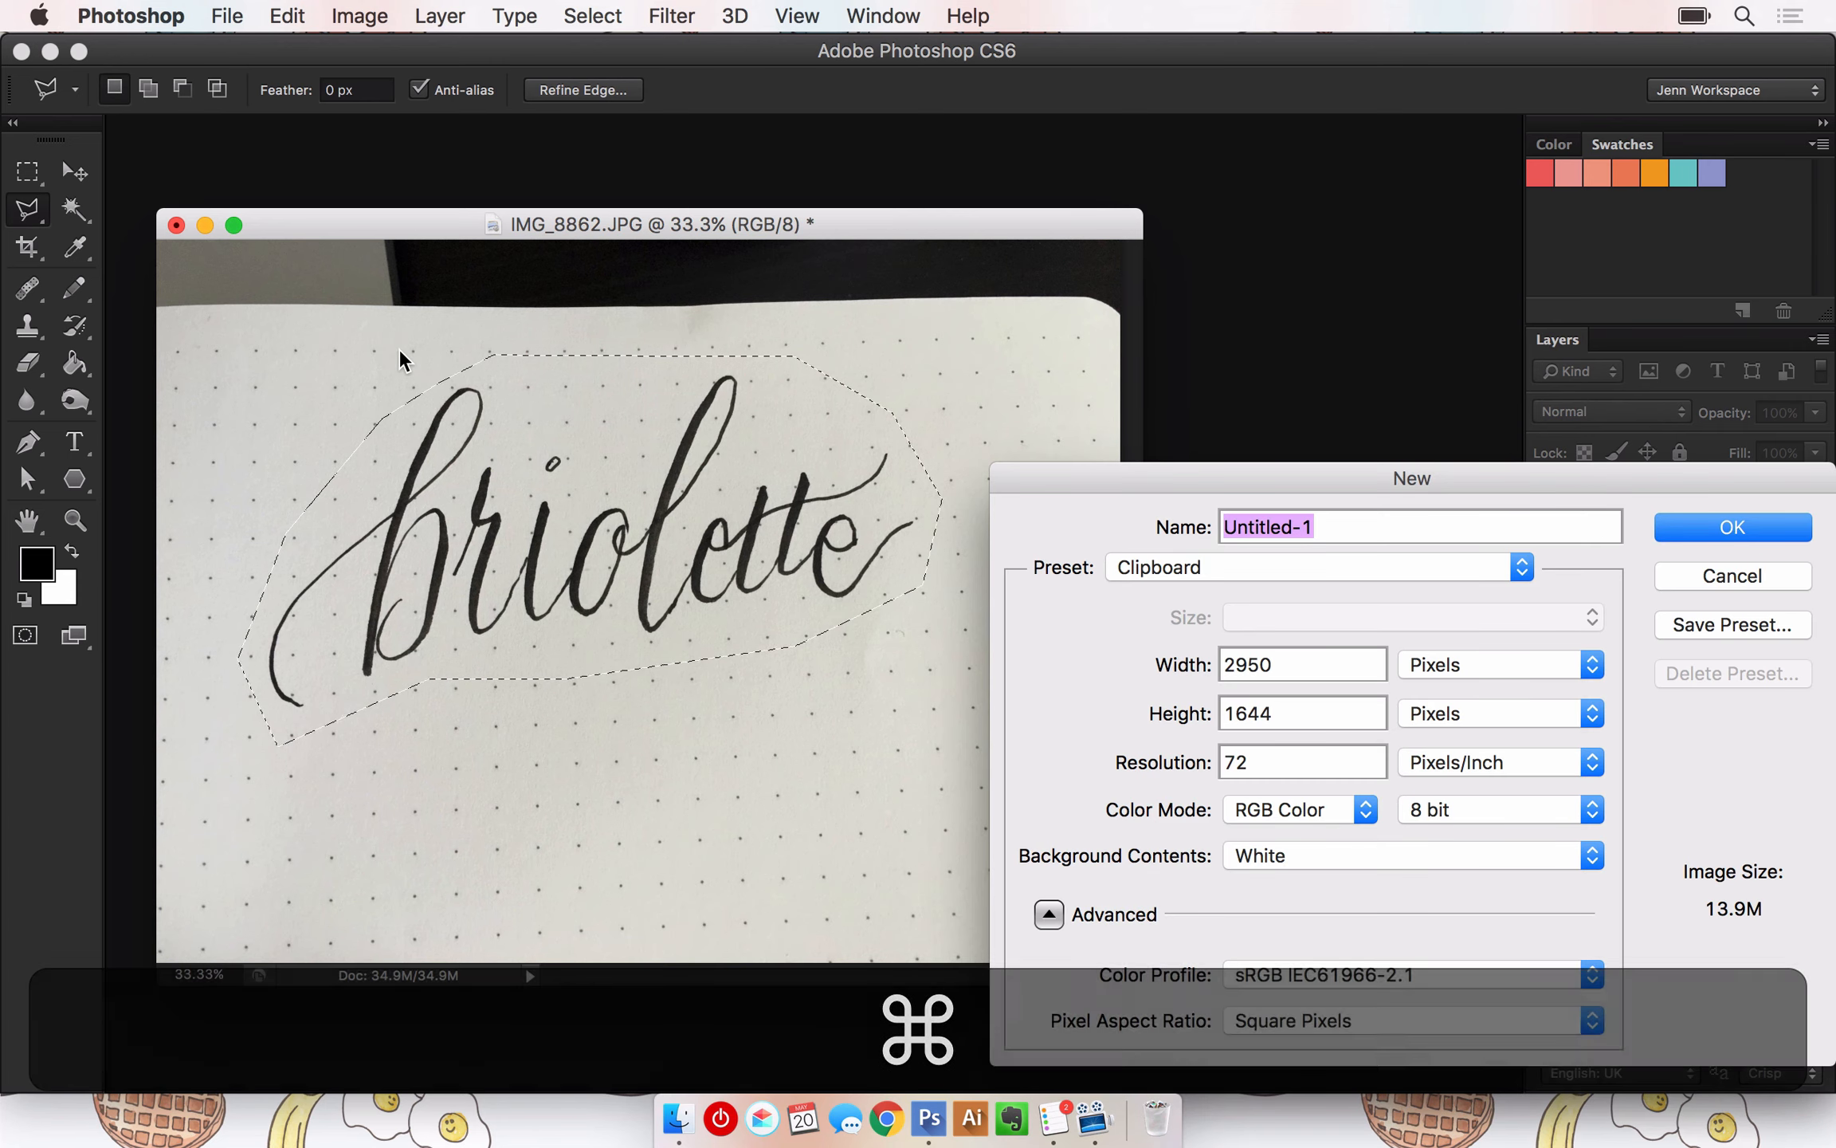
pyautogui.click(1666, 527)
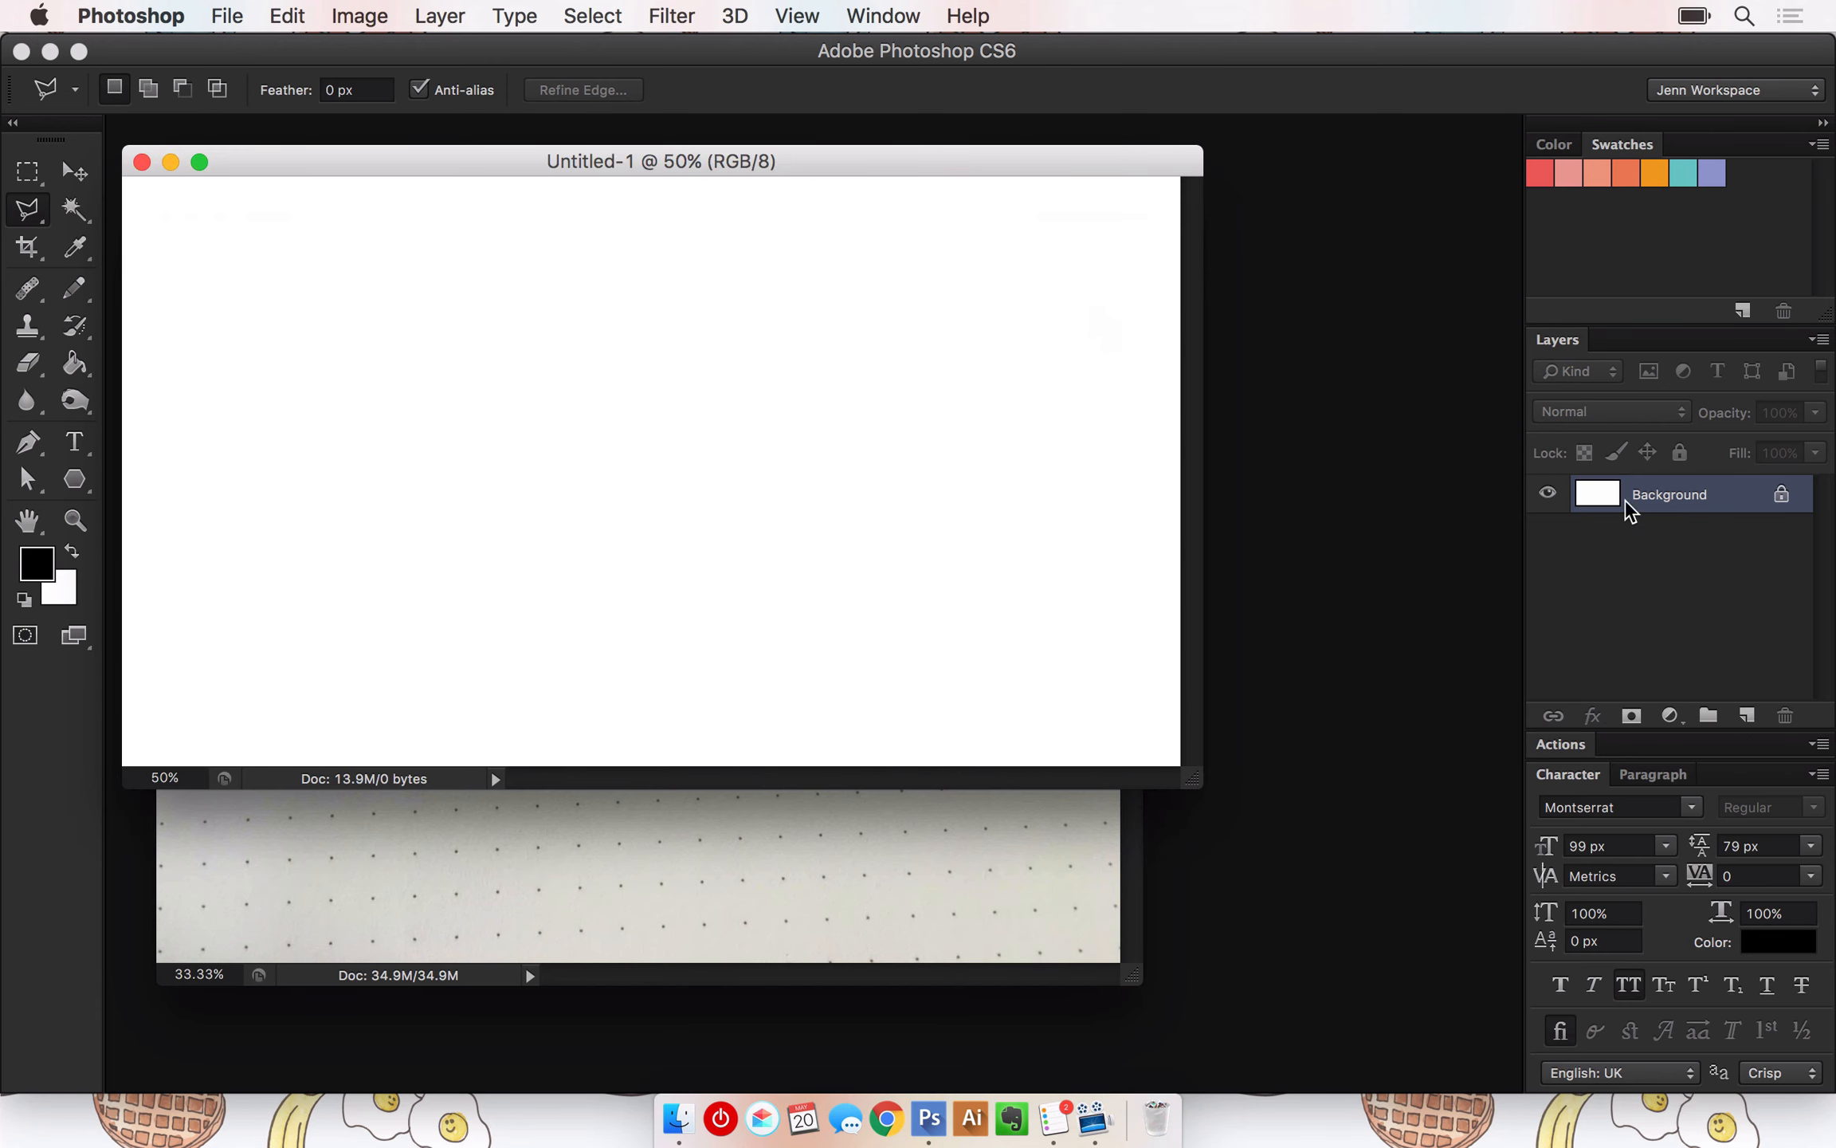
pyautogui.press('super+v')
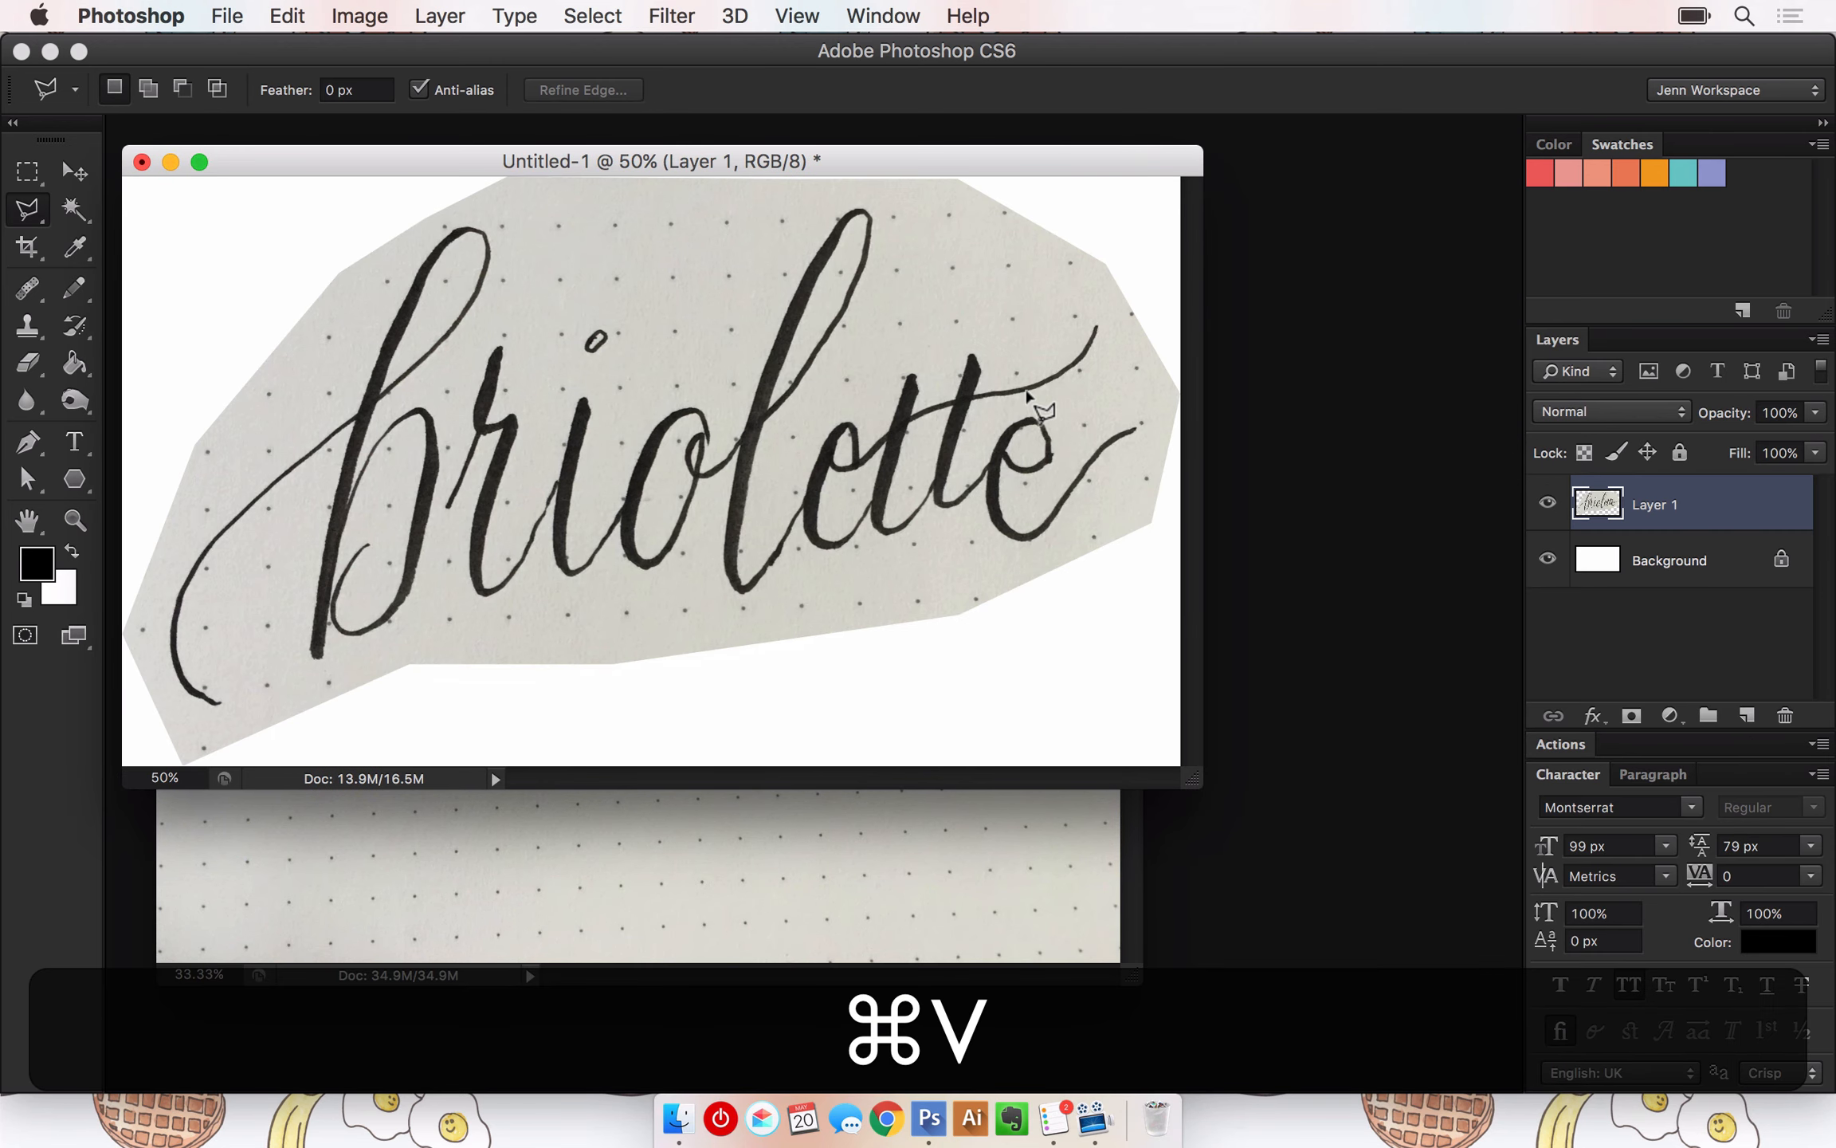
# Adjust the lettering's Levels by sampling the paper as white point and a letter stroke as black point
pyautogui.press('super+l')
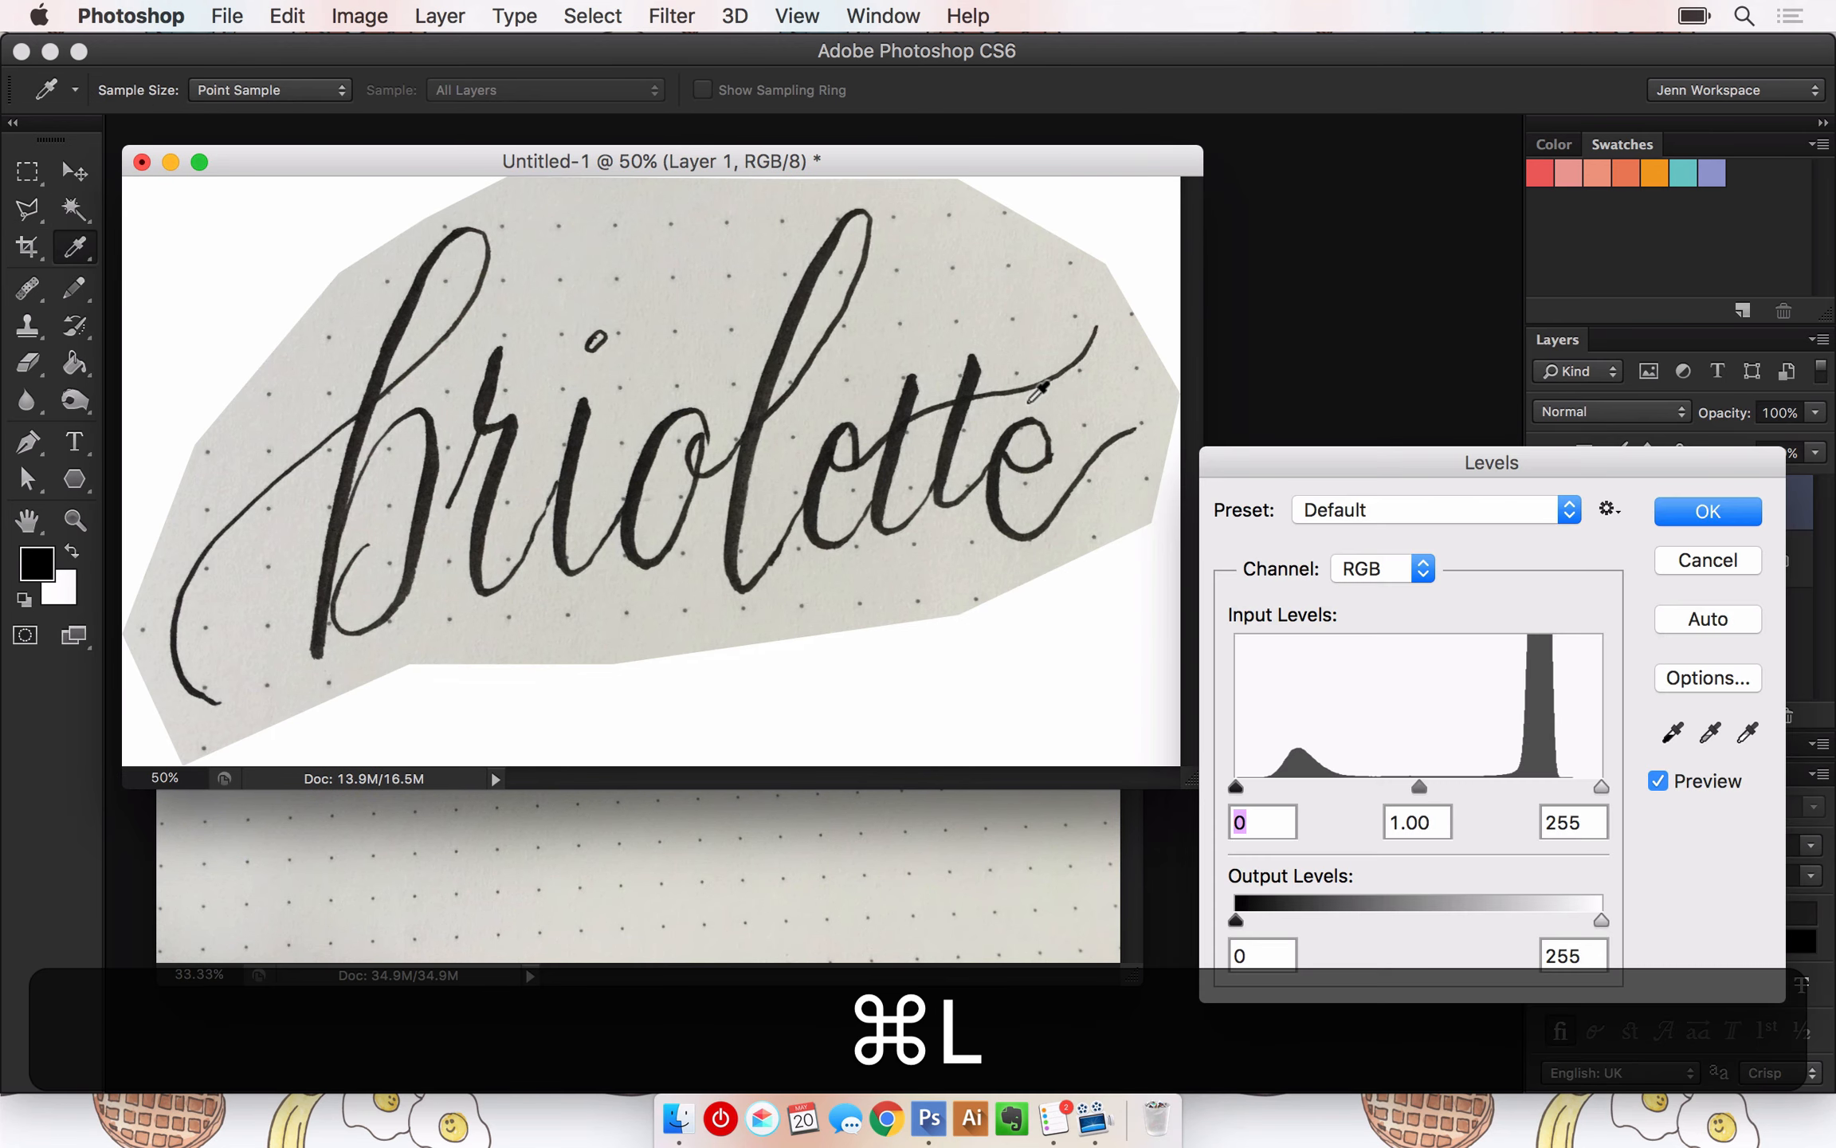
pyautogui.click(1747, 732)
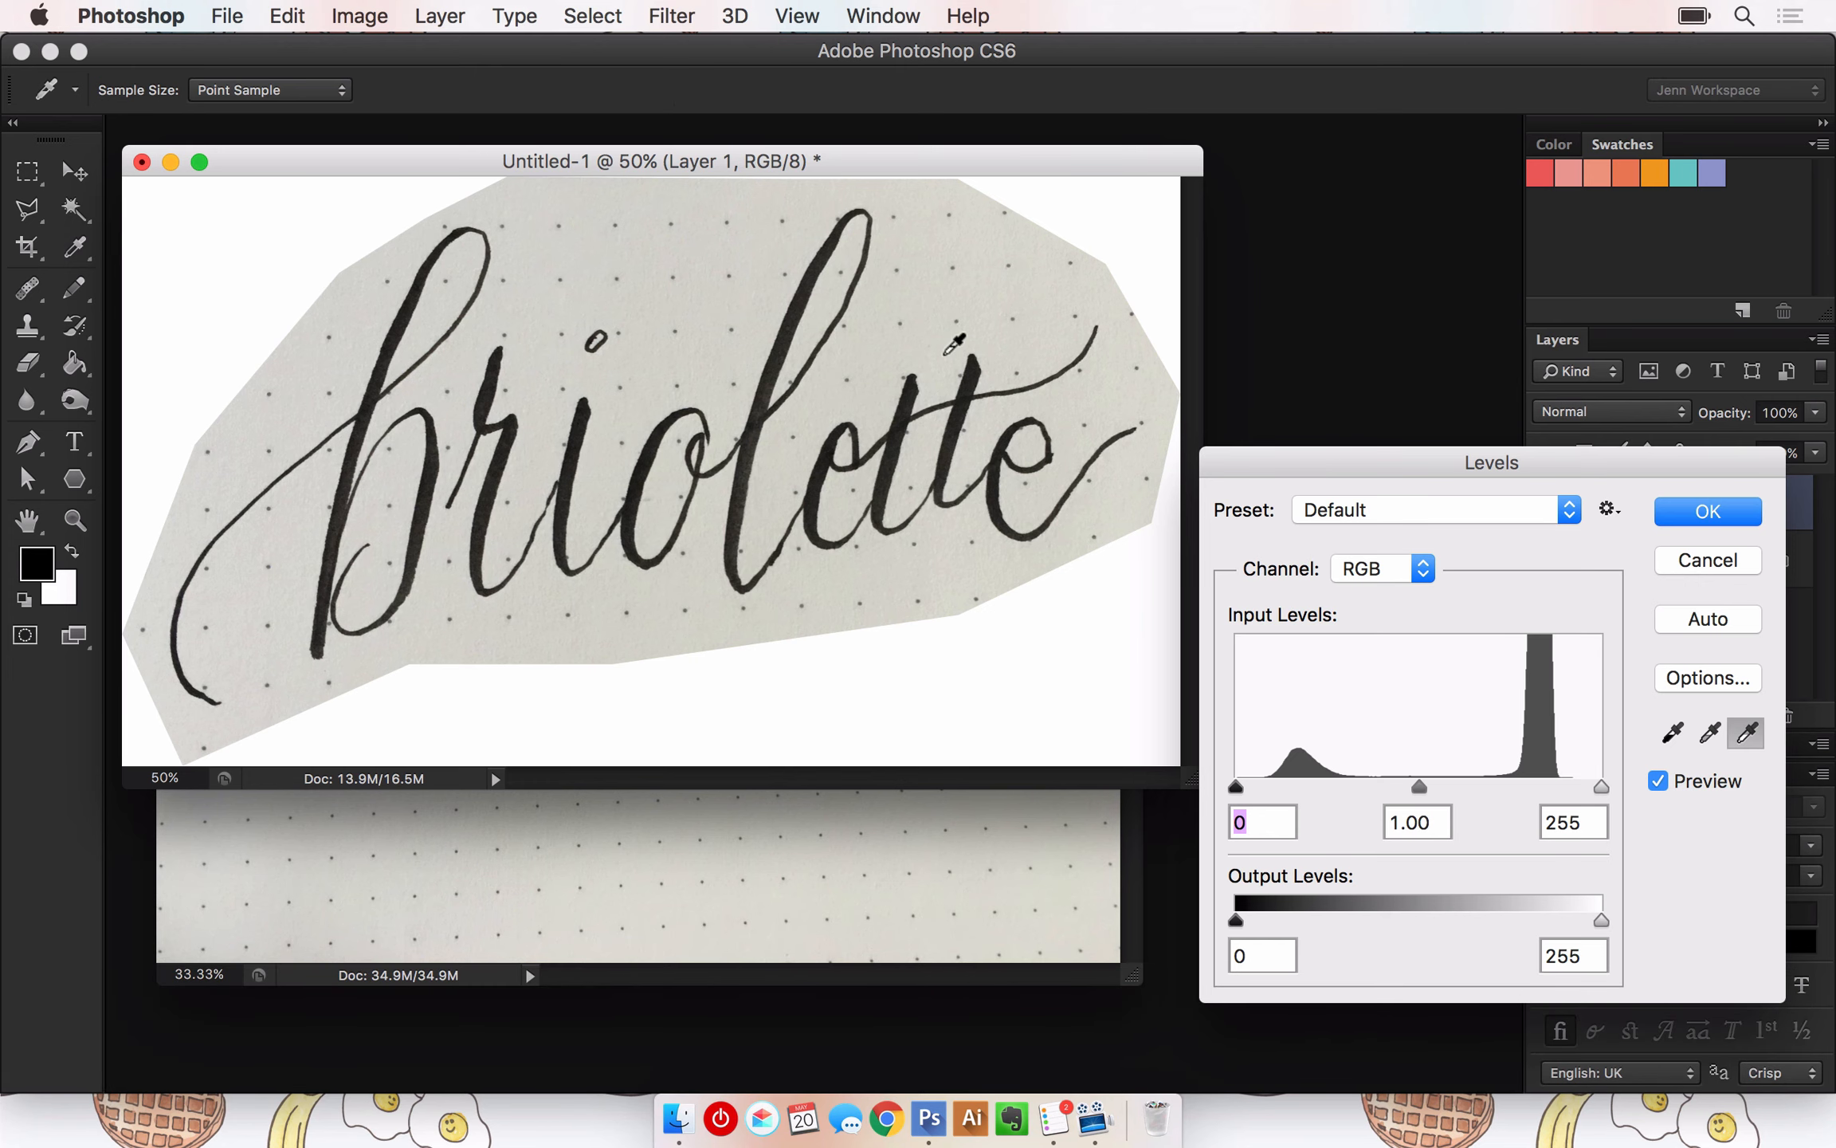
pyautogui.click(892, 323)
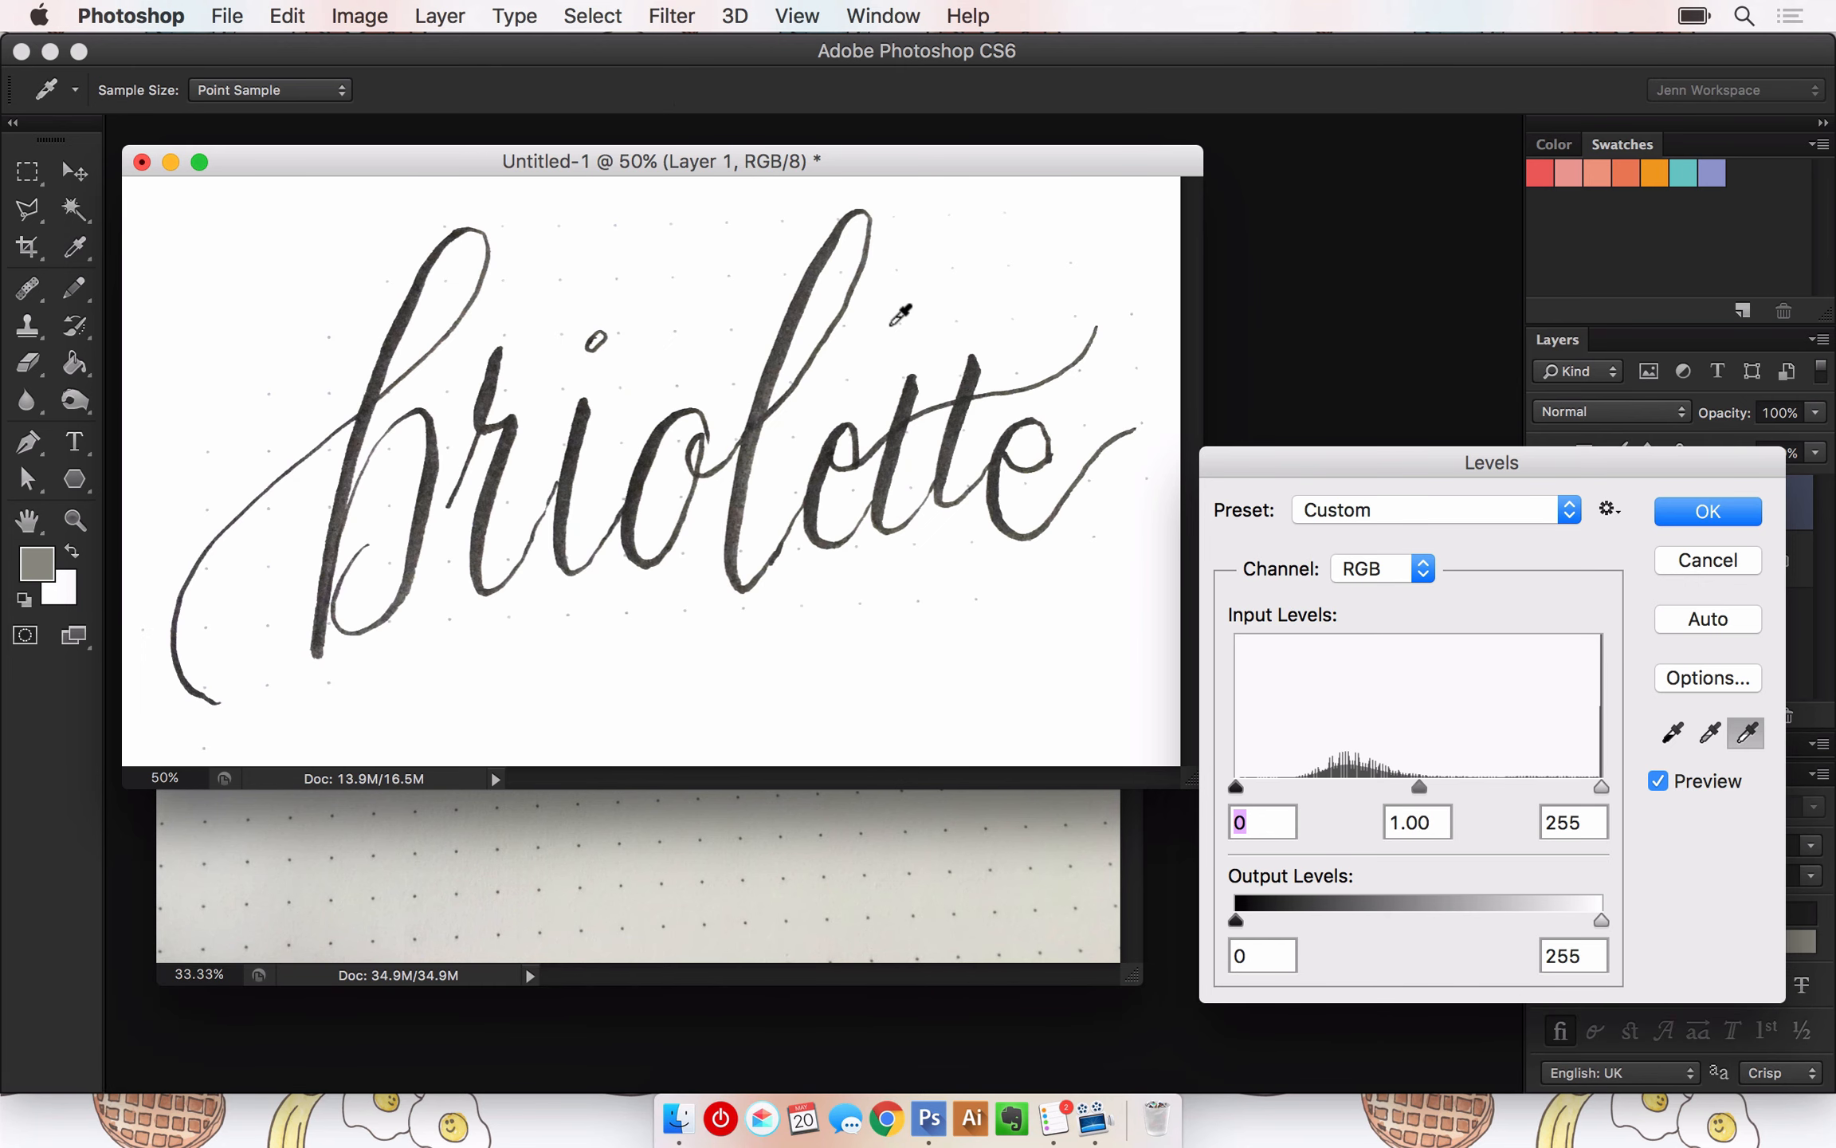
pyautogui.click(722, 383)
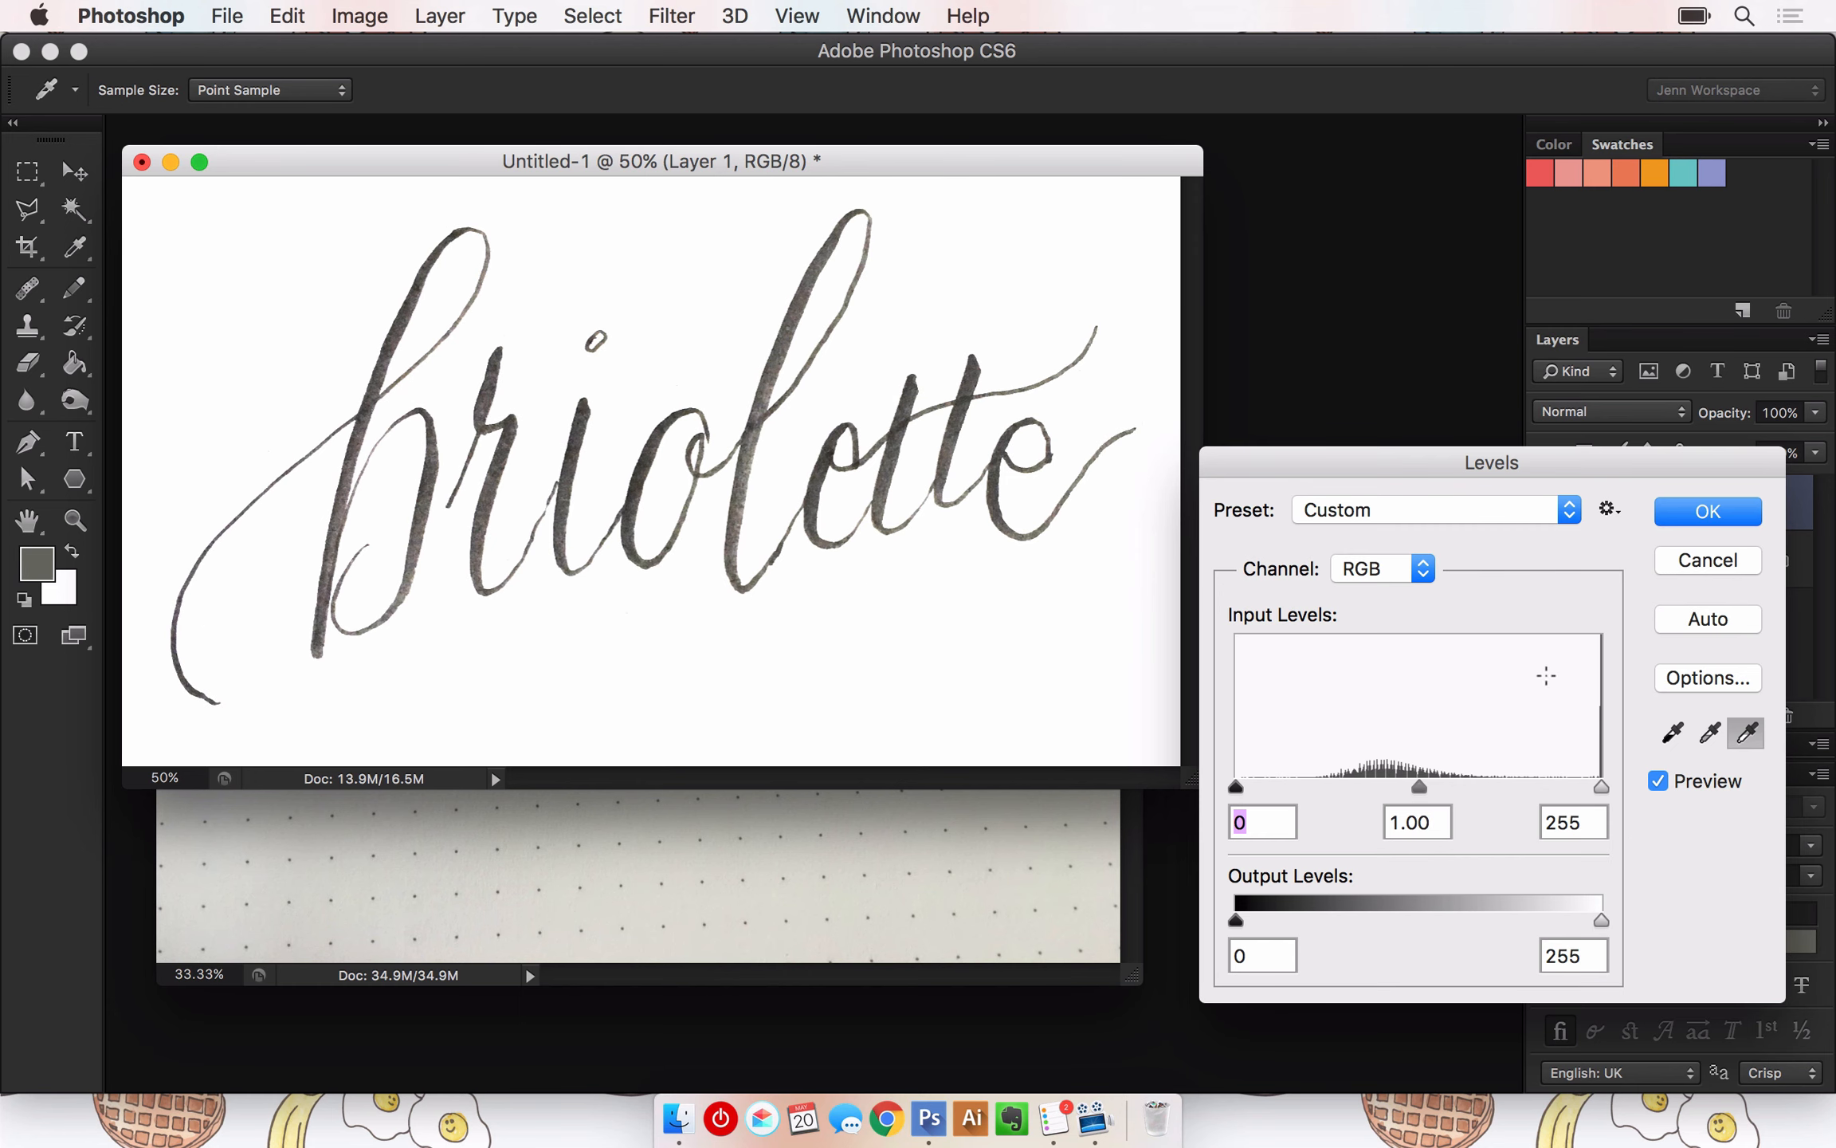
pyautogui.click(1667, 733)
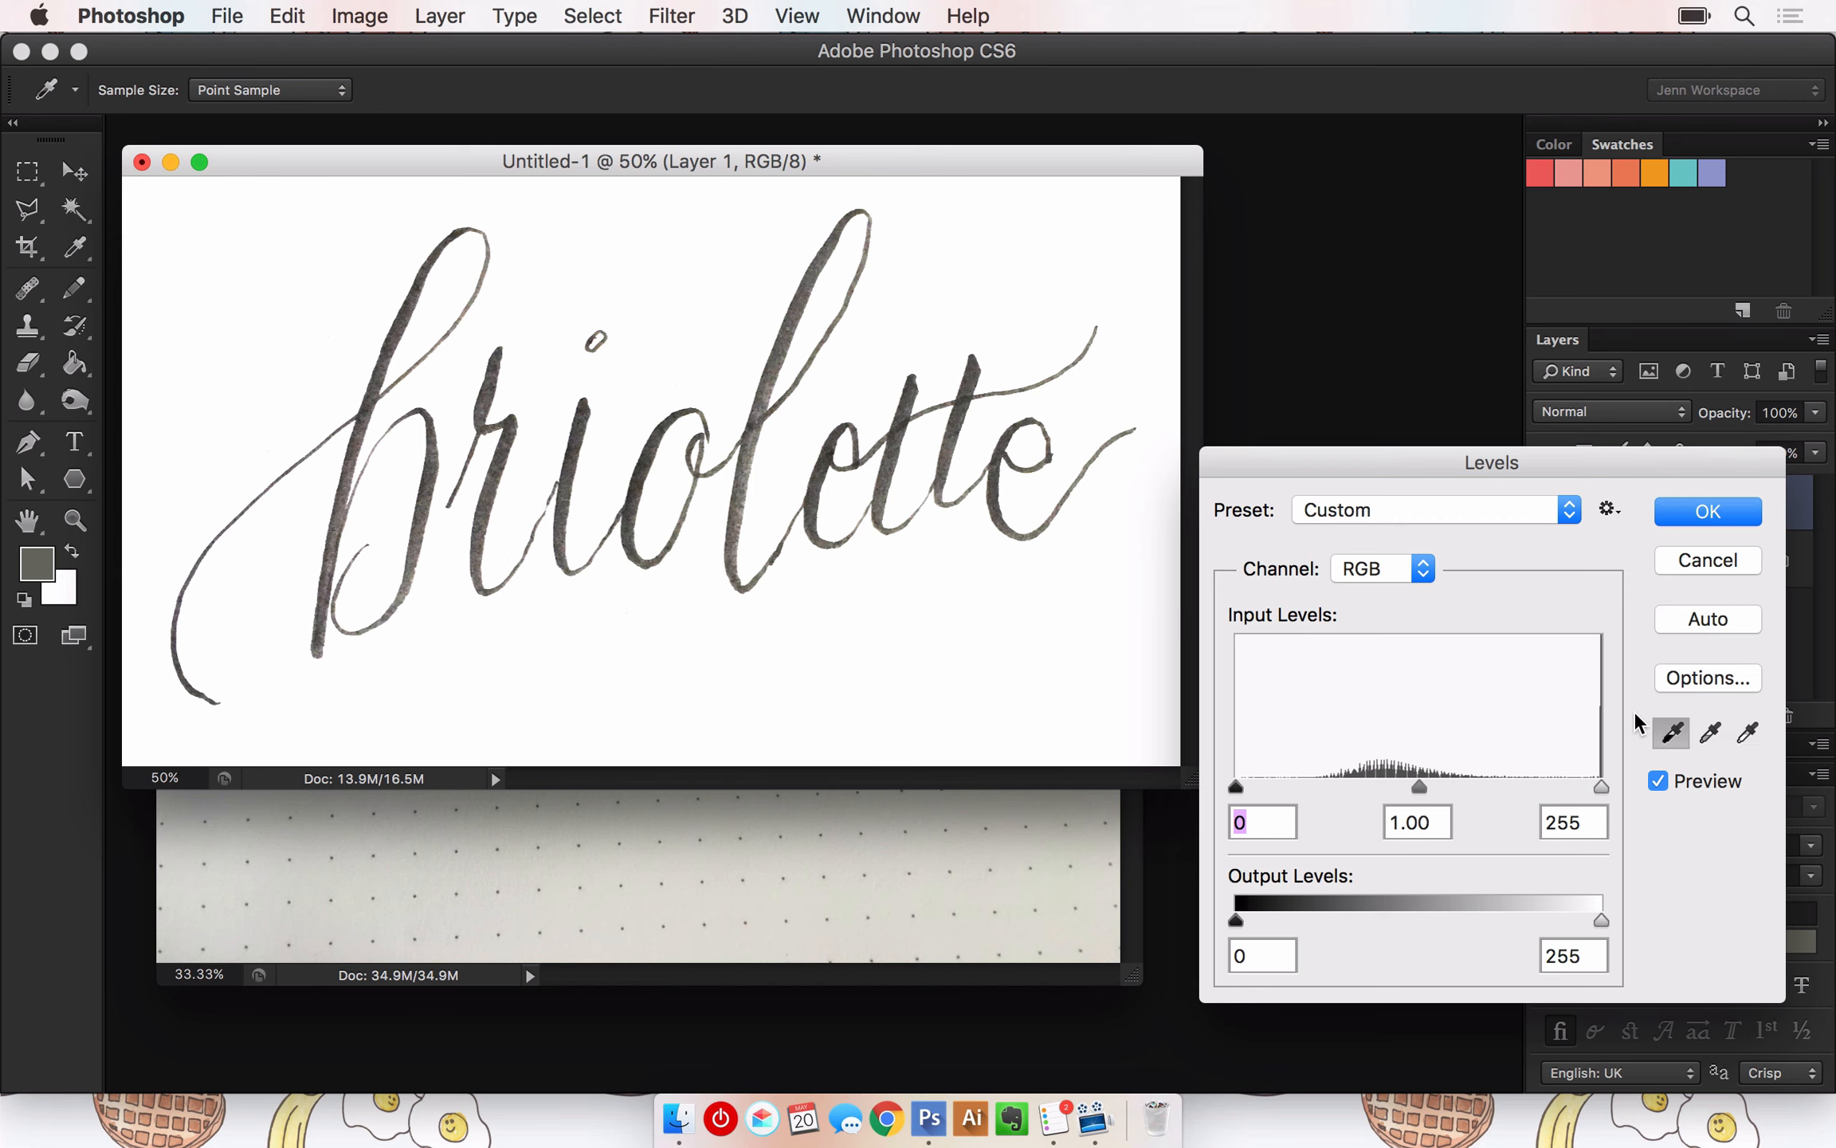
pyautogui.click(762, 398)
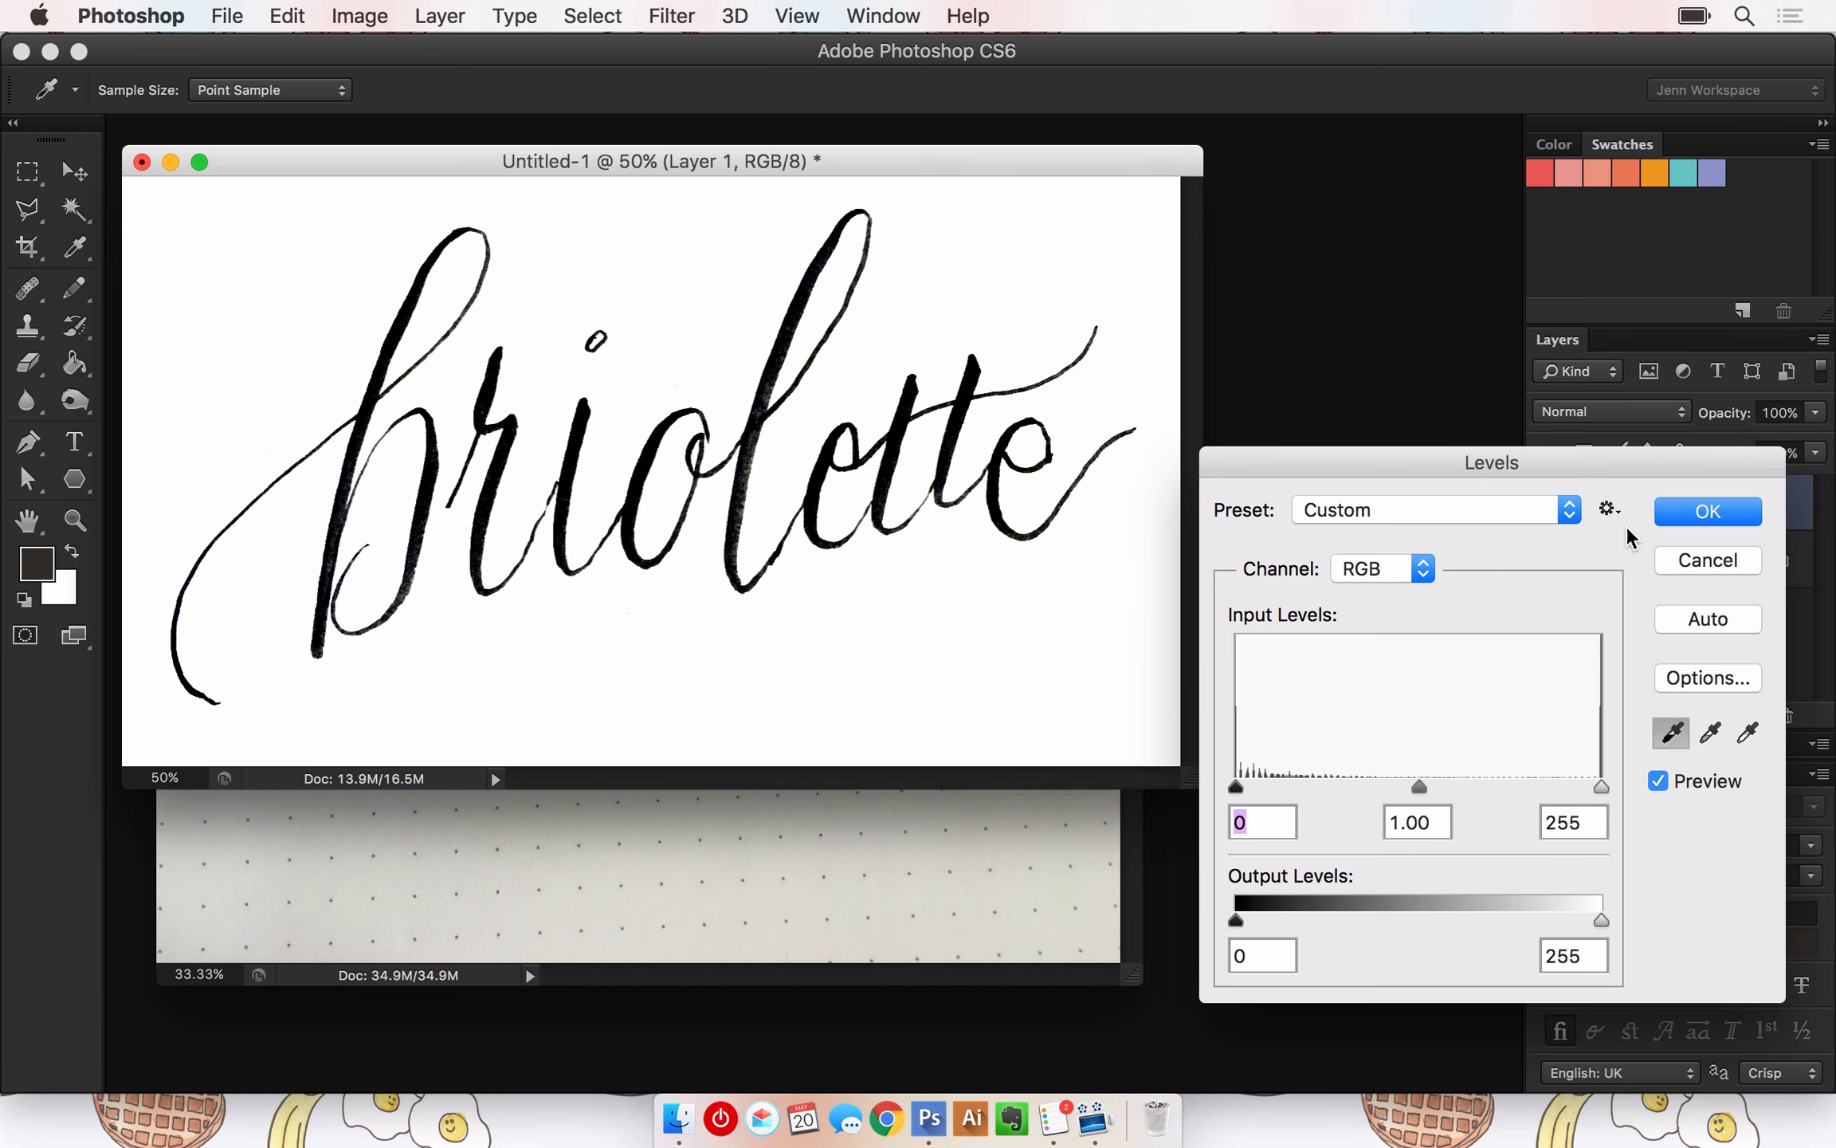
pyautogui.click(1706, 512)
# Copy the entire lettering layer and paste it into a new 792 by 612 px landscape Letter document in Illustrator
pyautogui.press('l')
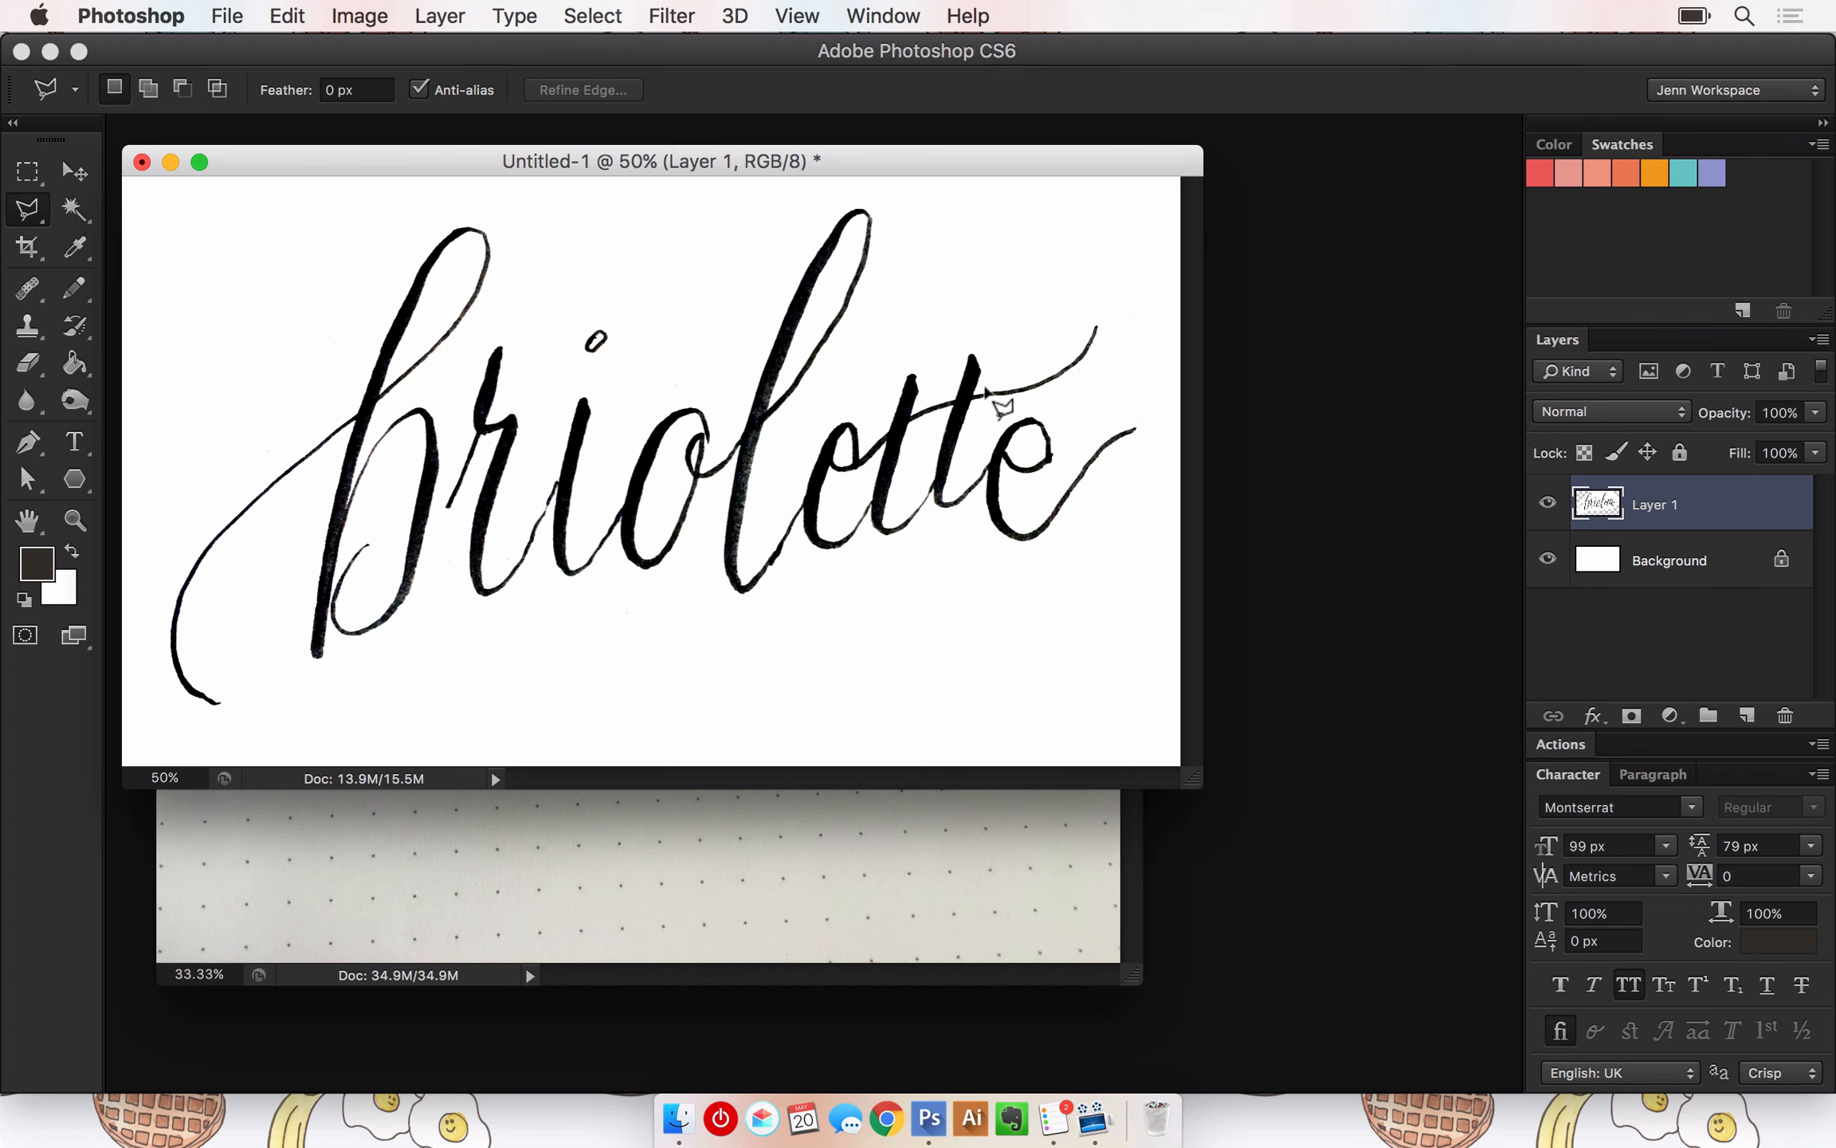
pyautogui.press('super+d')
pyautogui.press('super+a')
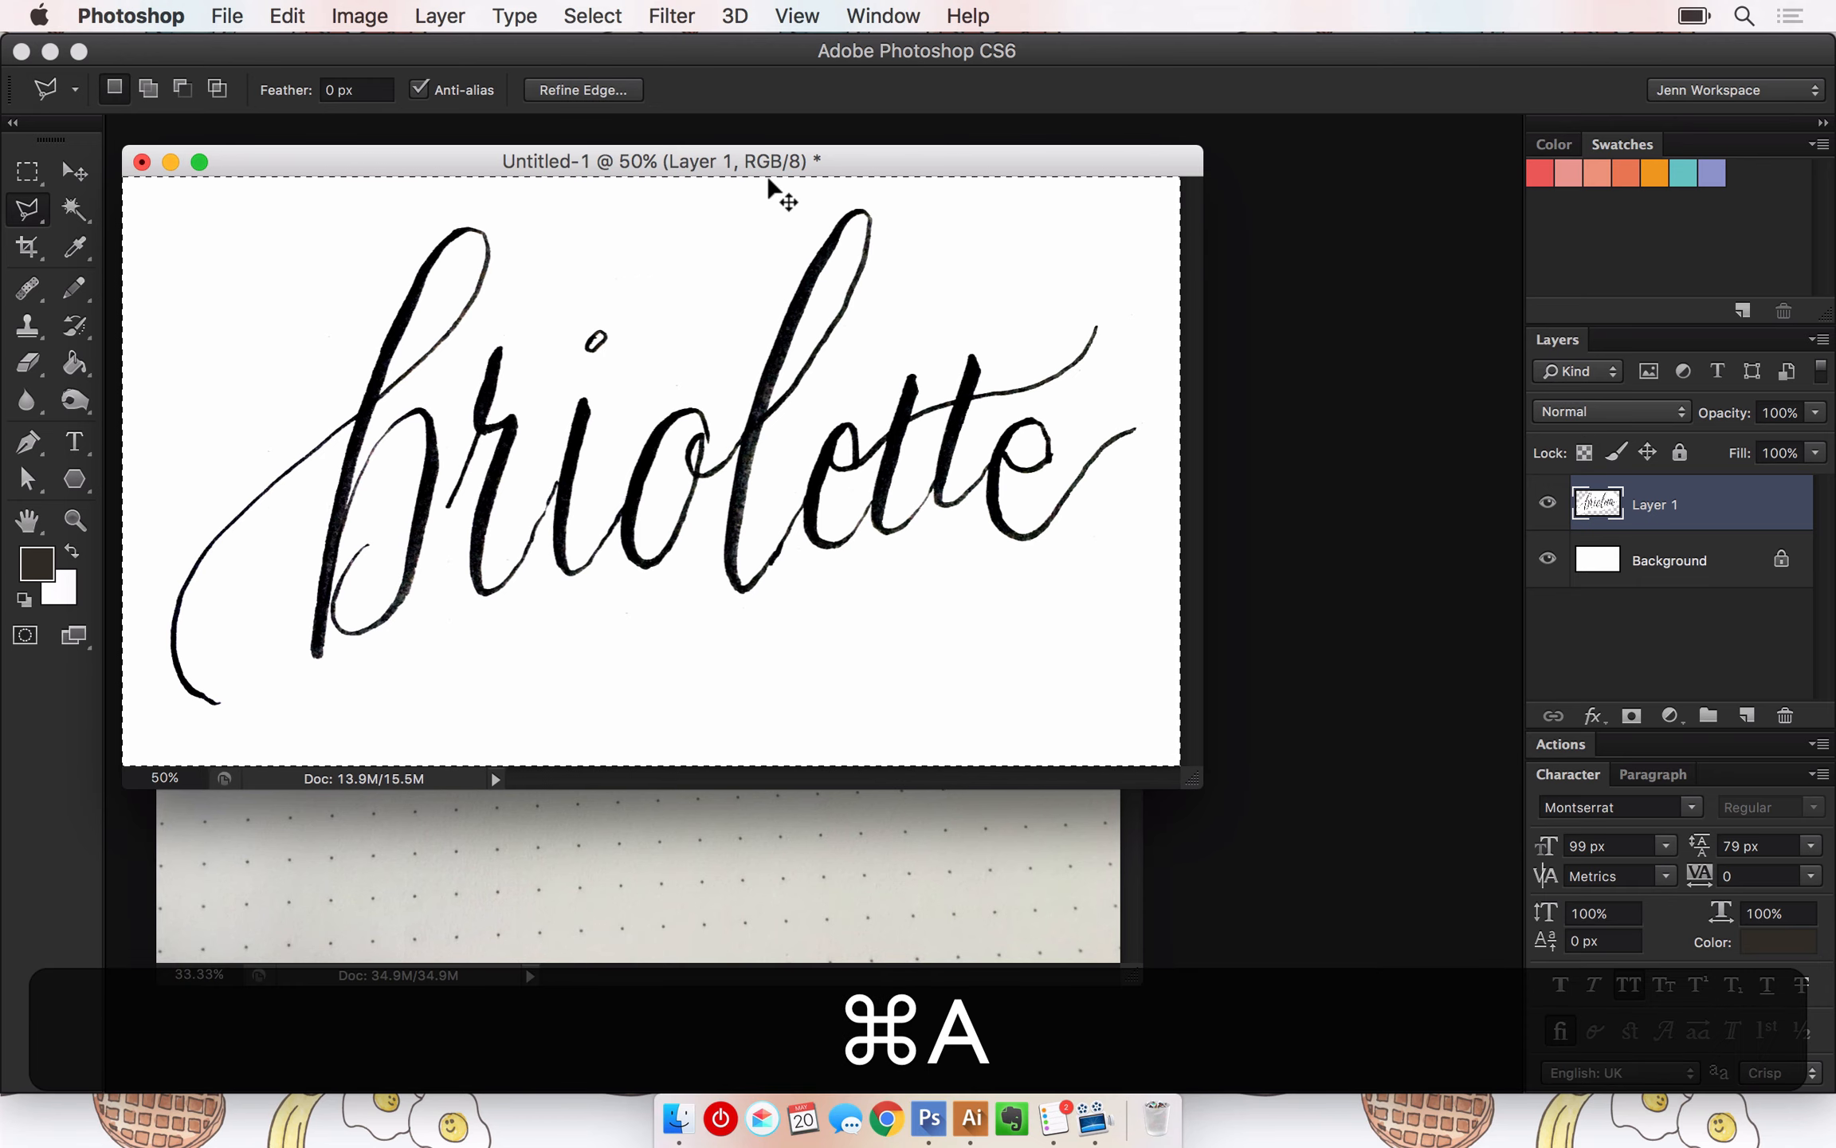
pyautogui.press('super+c')
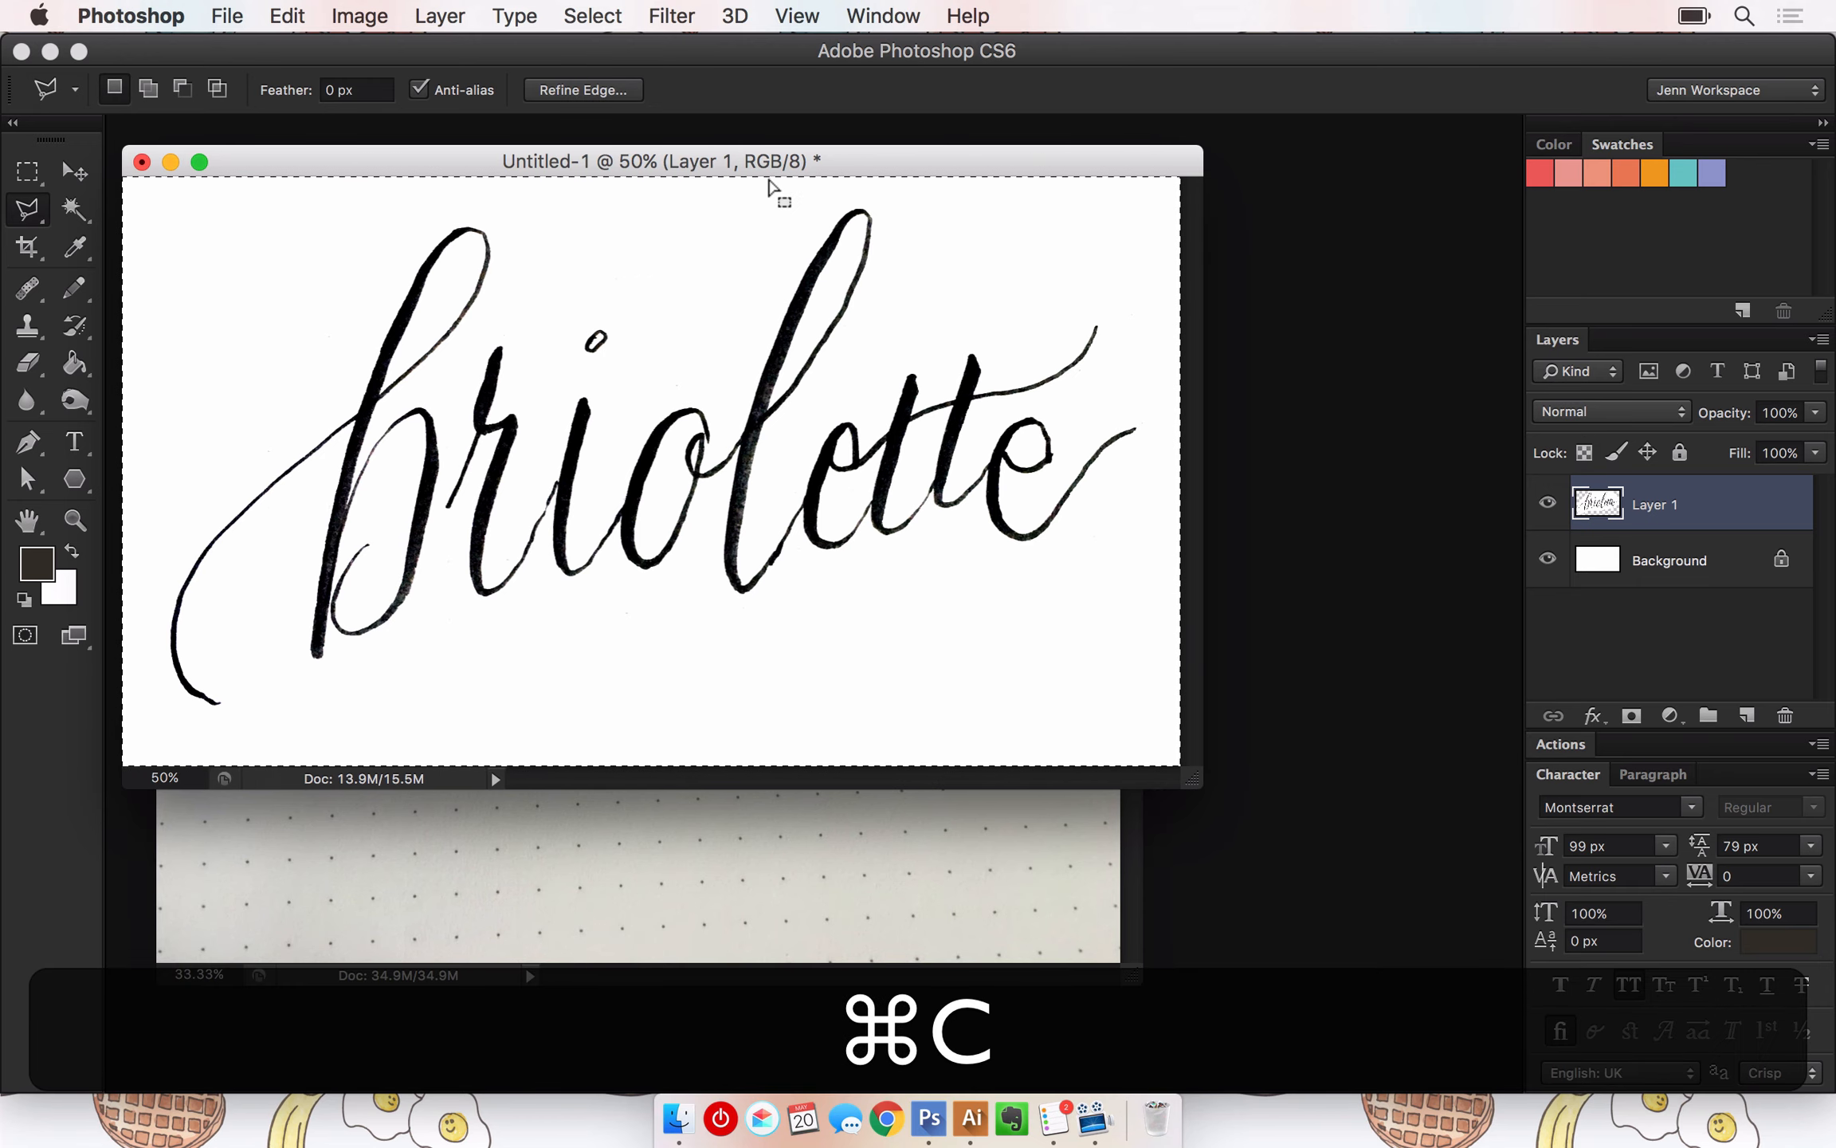
pyautogui.hotkey('ctrl', 'Left')
pyautogui.press('super+n')
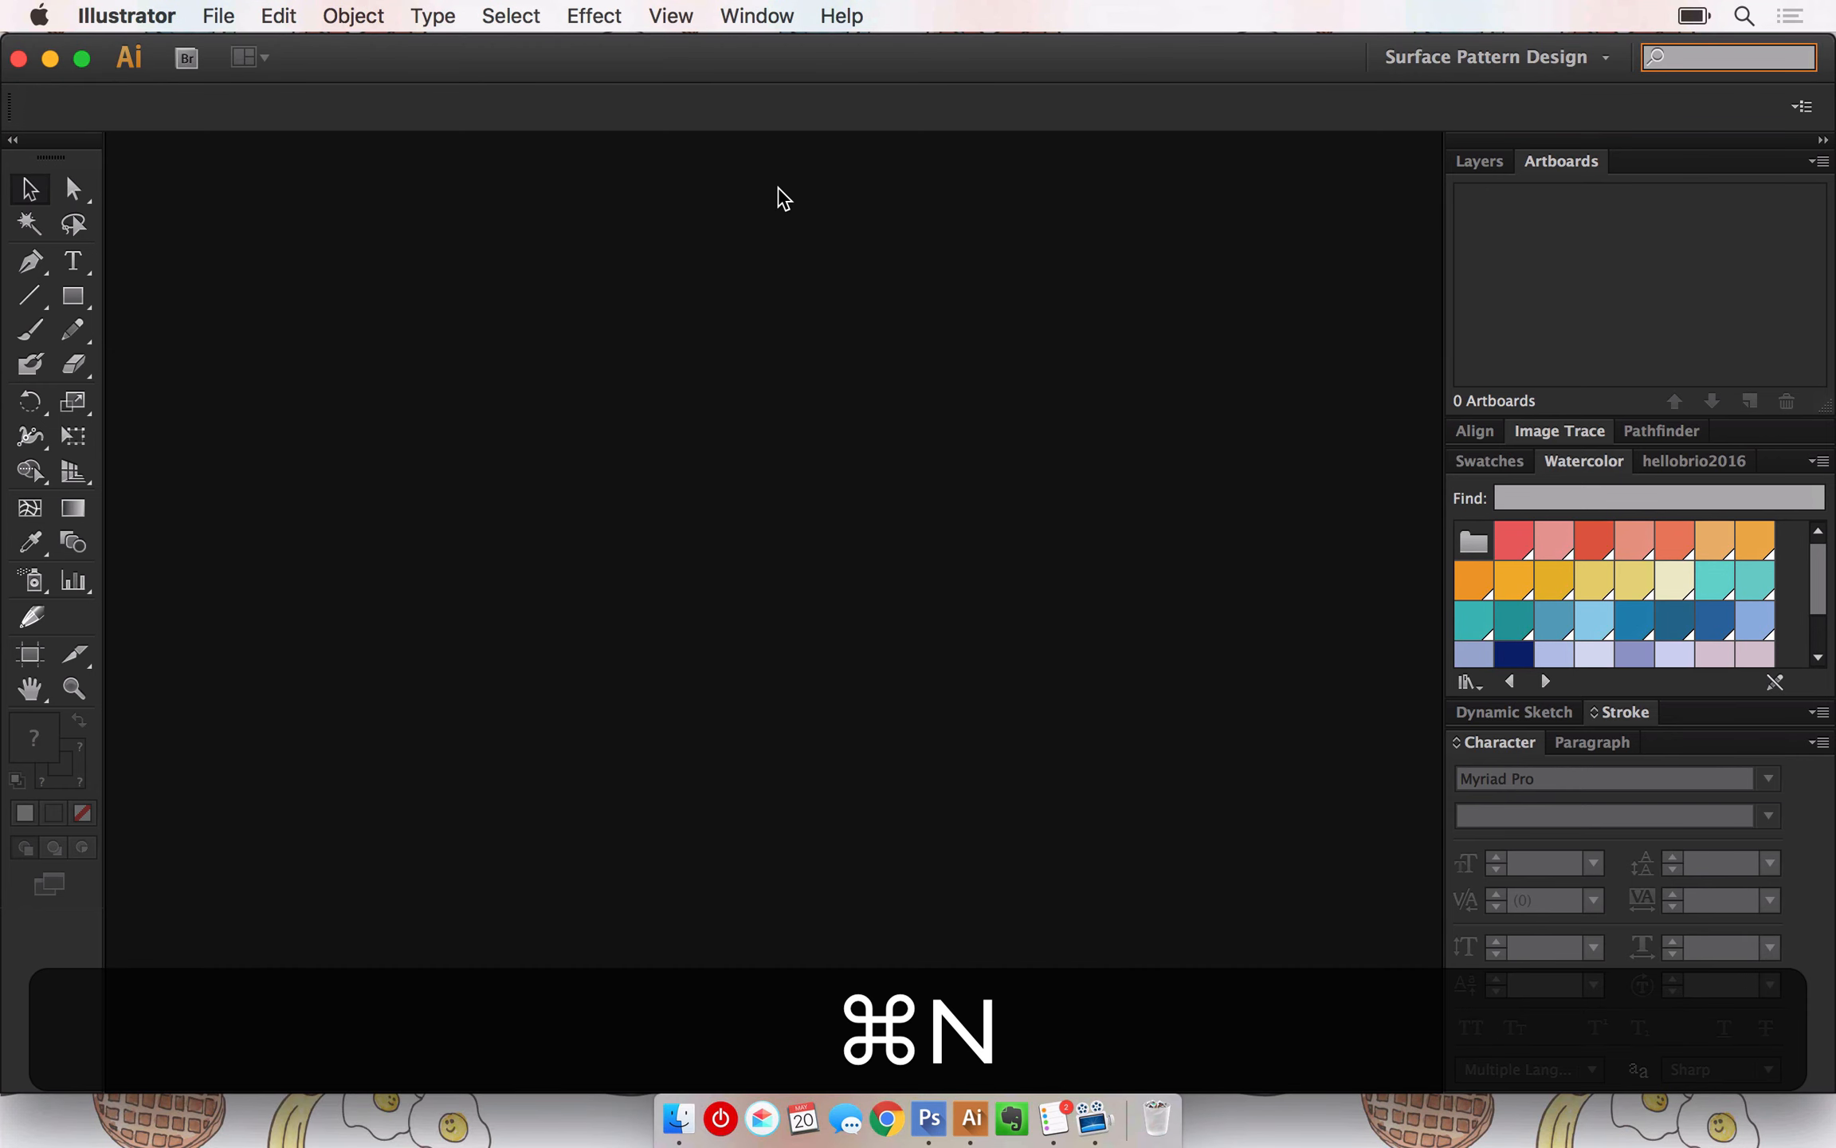
pyautogui.click(753, 1051)
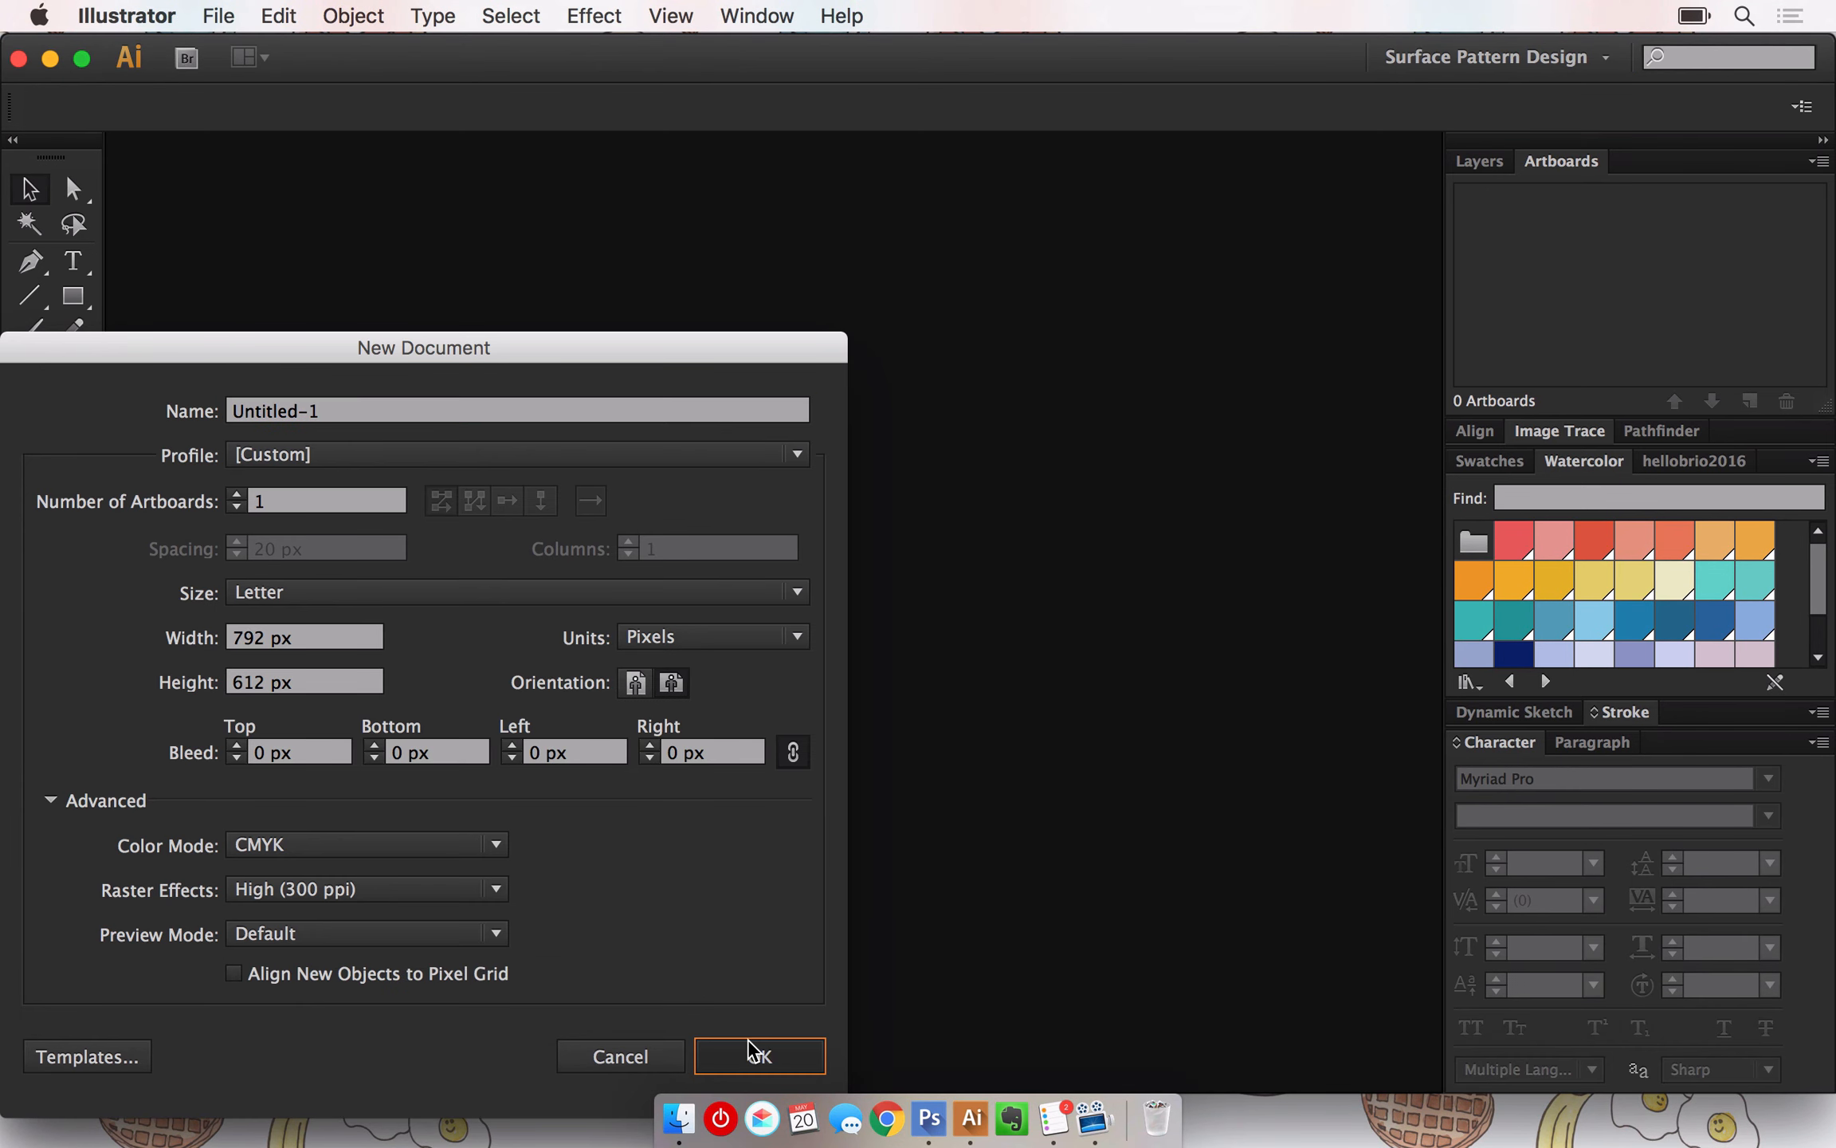
pyautogui.press('super+v')
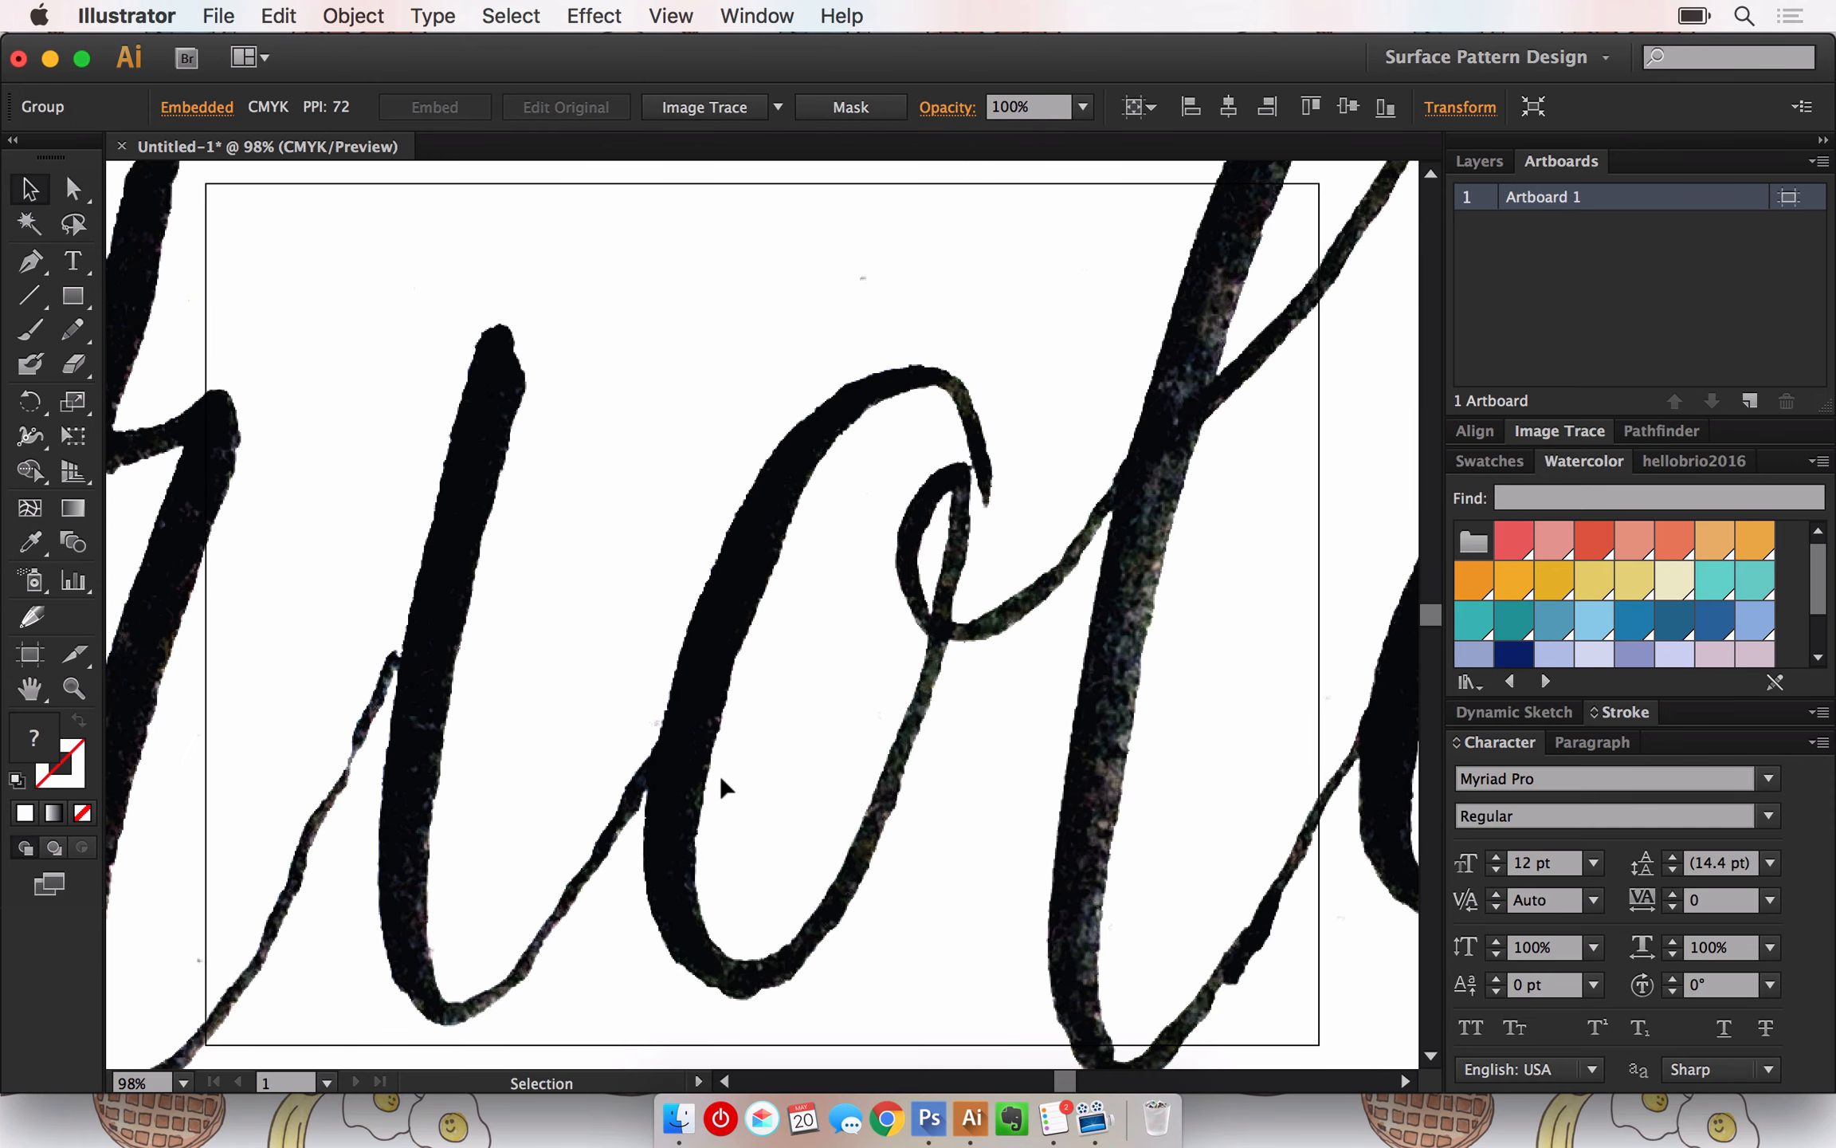
# Enlarge the artboard to about 2790 by 1404 px so it surrounds the whole pasted word
pyautogui.press('super+minus')
pyautogui.press('super+minus')
pyautogui.press('super+minus')
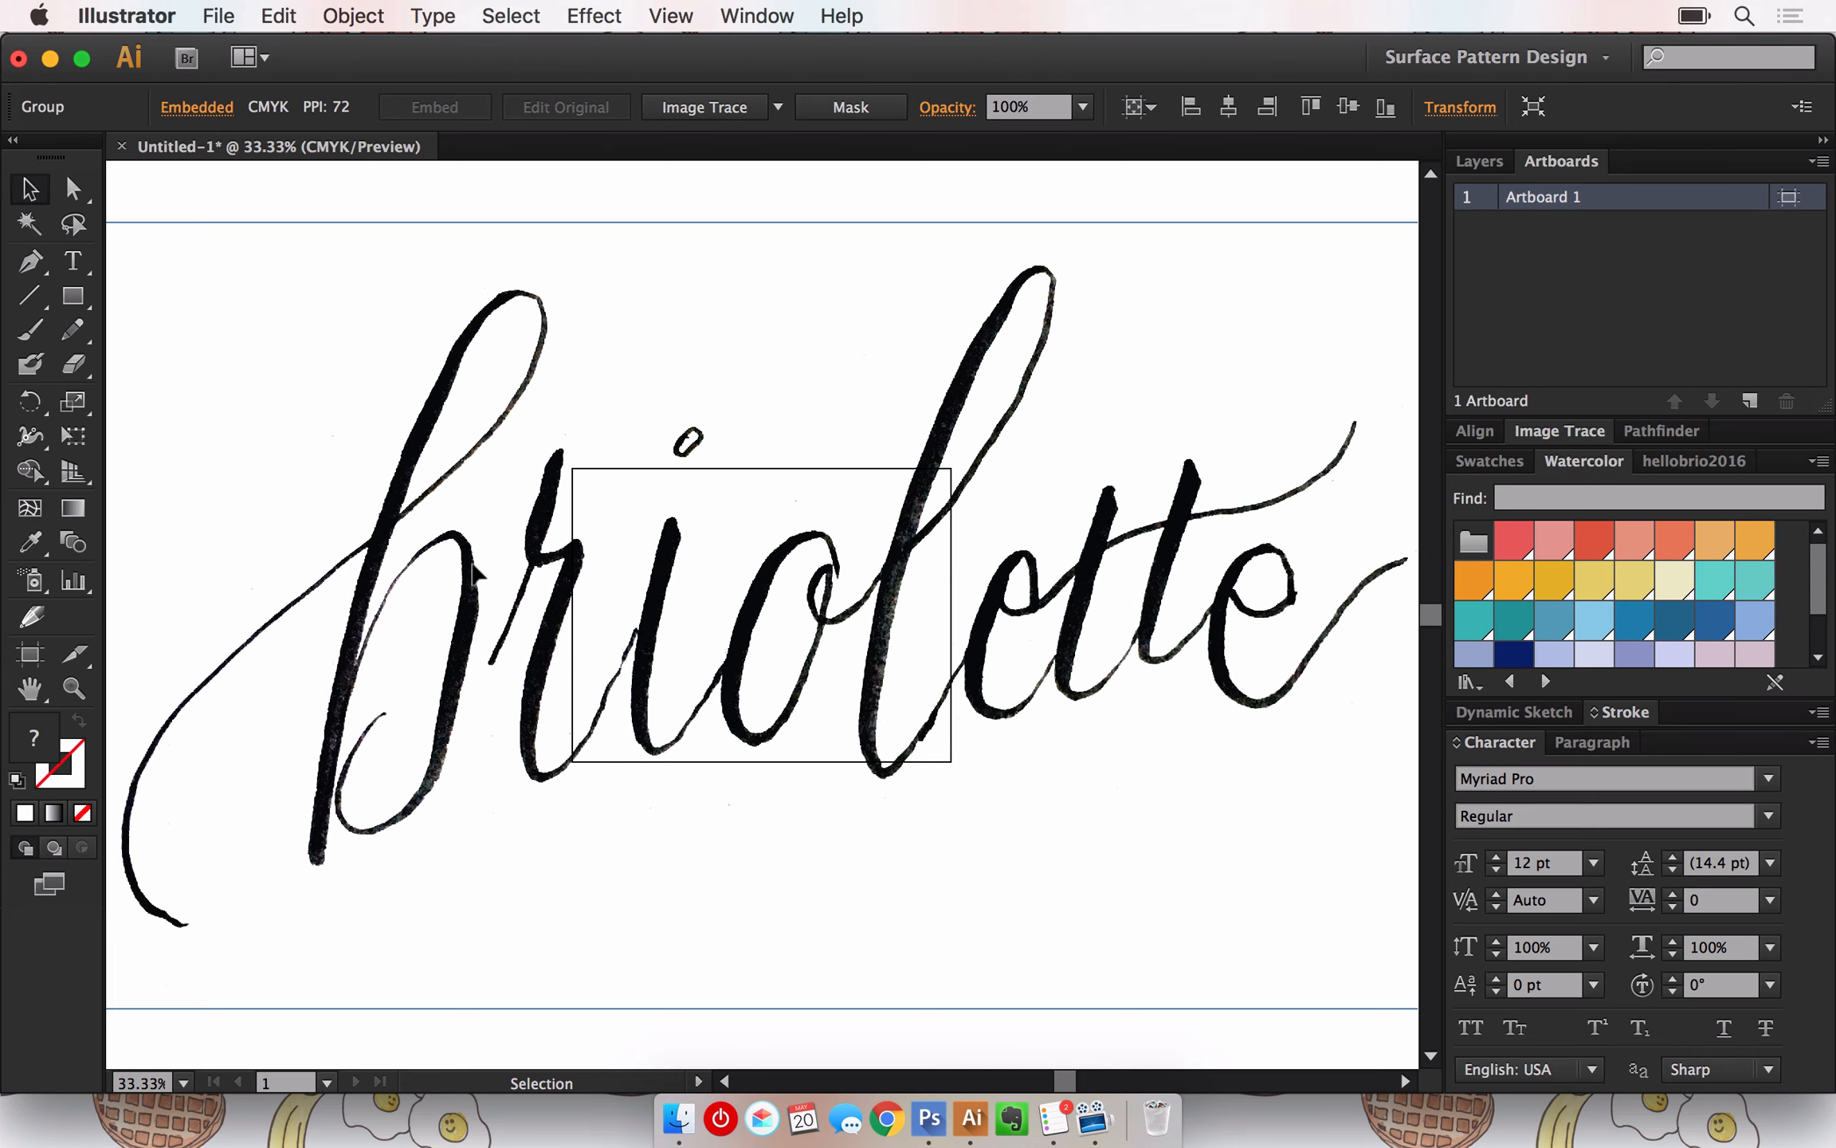
pyautogui.hotkey('shift', 'o')
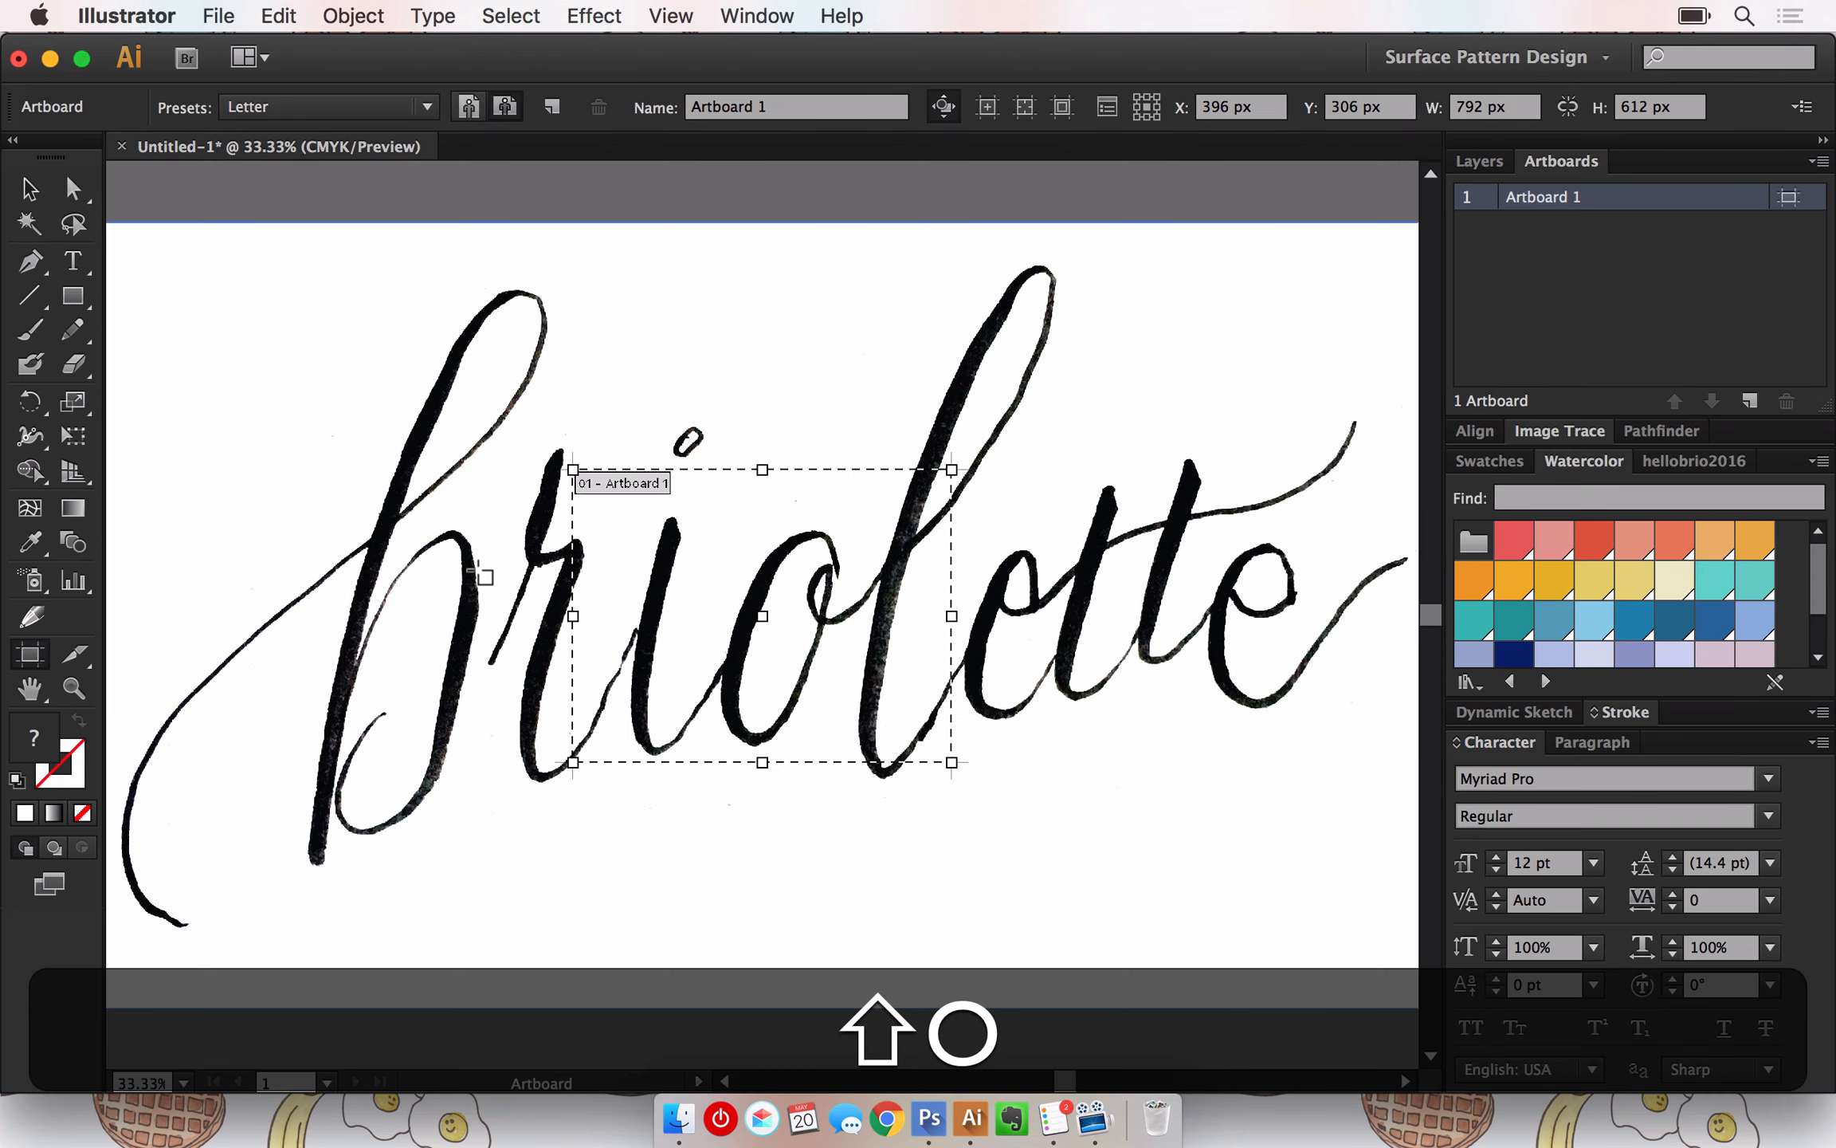
pyautogui.moveTo(571, 468); pyautogui.dragTo(275, 259)
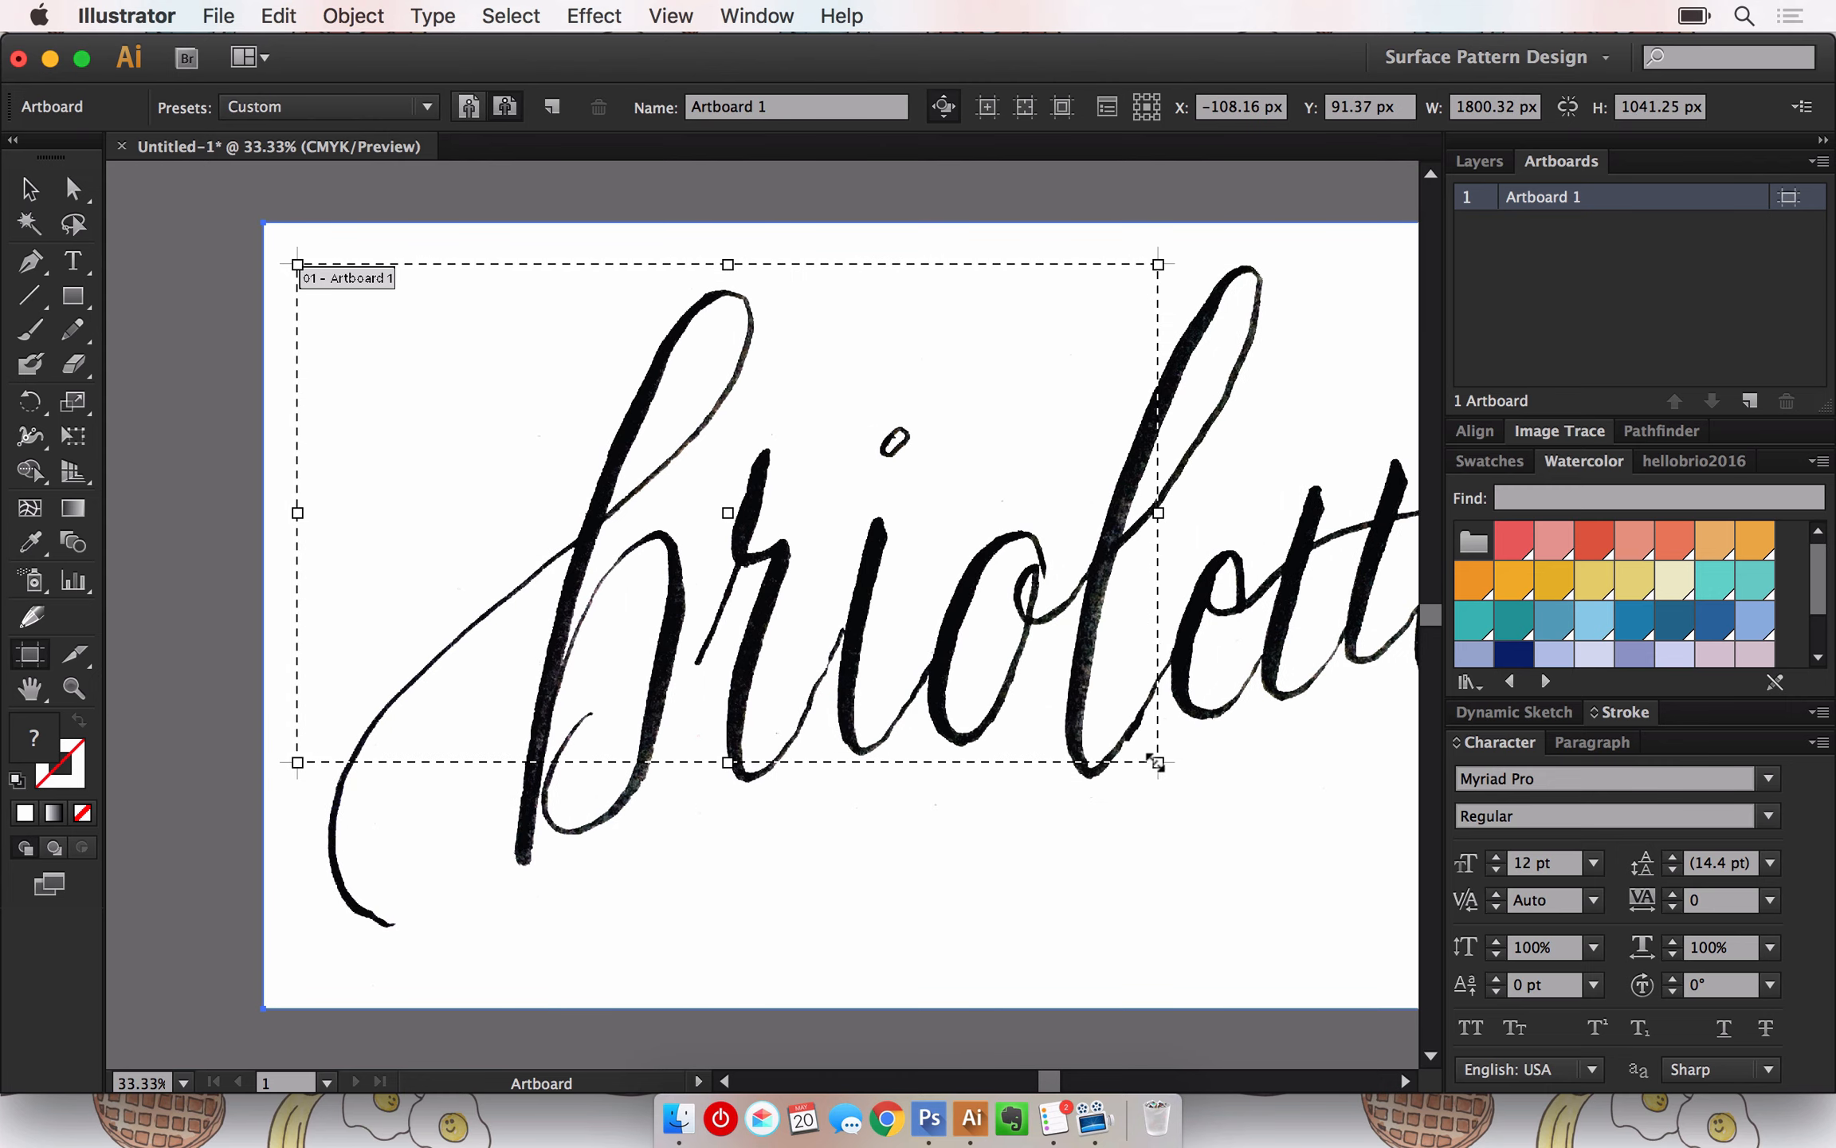
pyautogui.moveTo(1156, 761); pyautogui.dragTo(1329, 934)
pyautogui.hscroll(-4, 1267, 910)
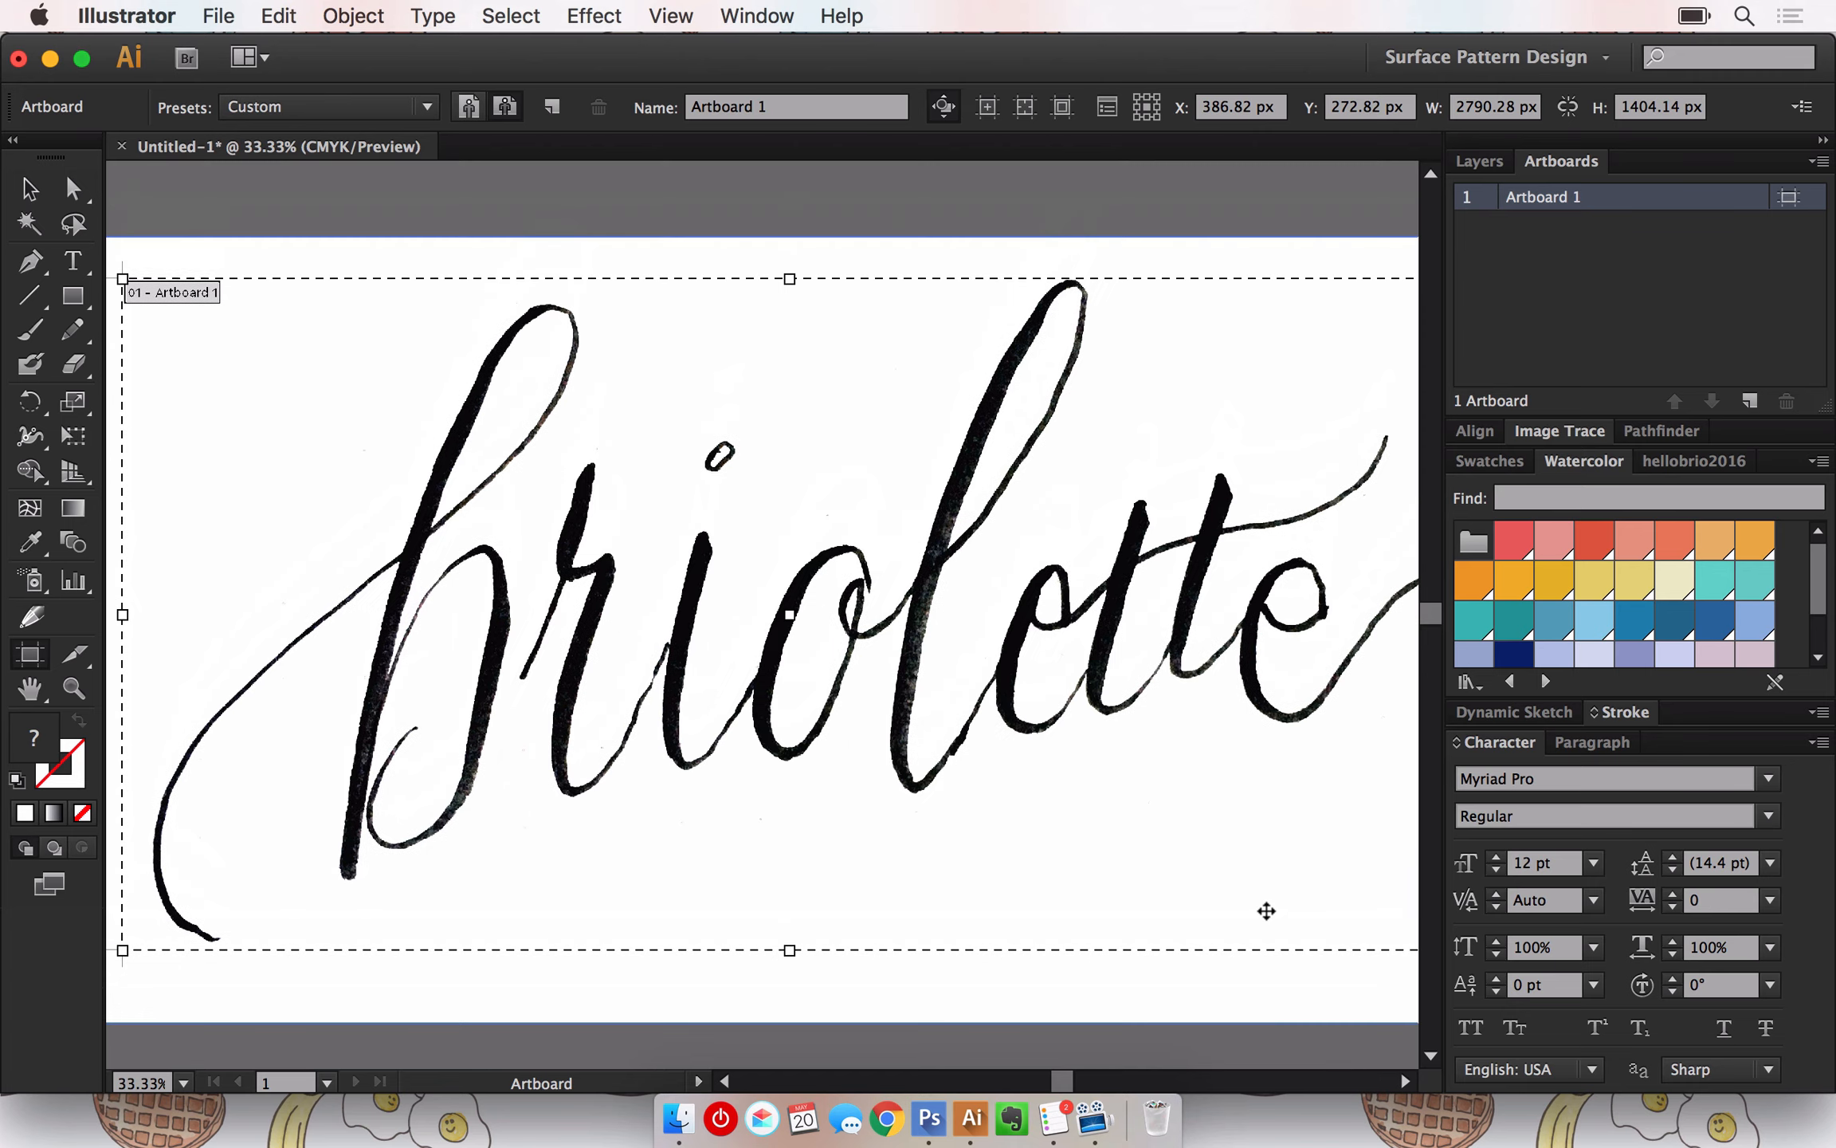
pyautogui.press('v')
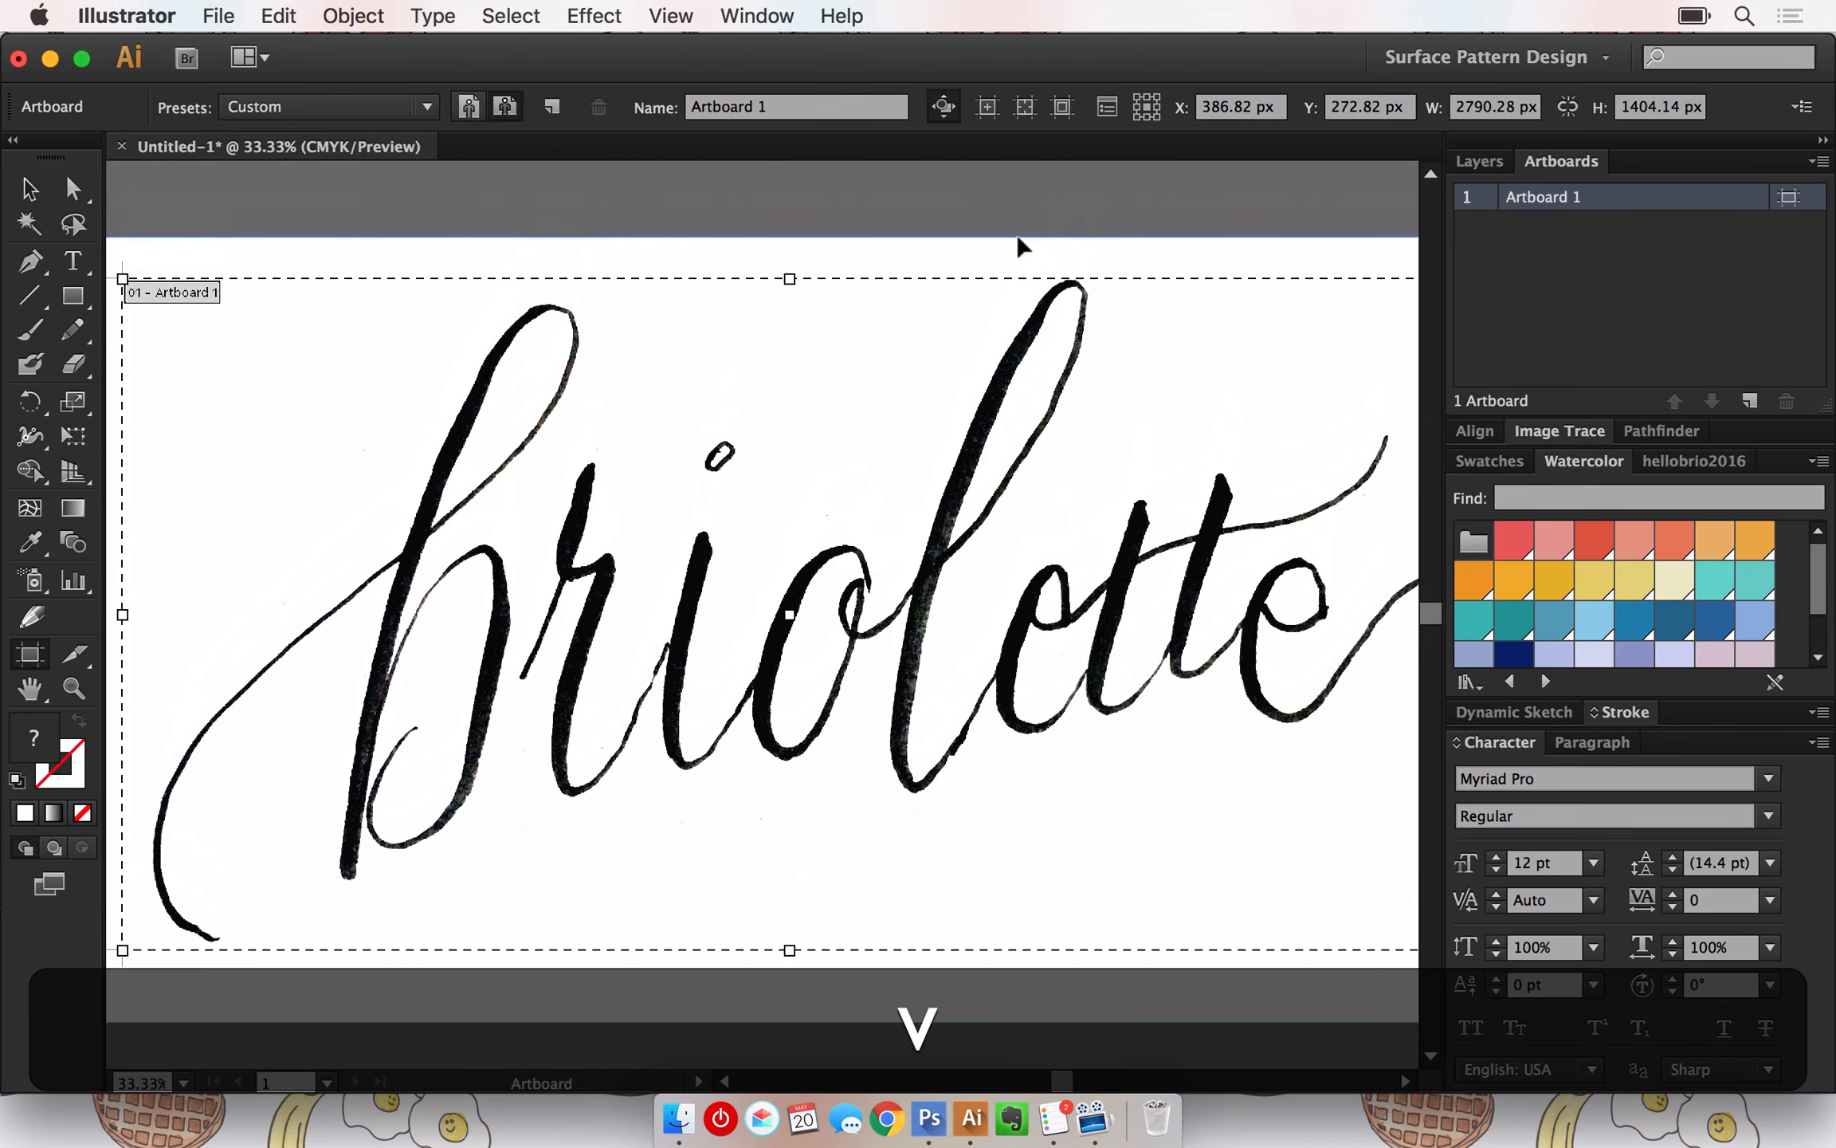
pyautogui.hscroll(-2, 987, 222)
pyautogui.hscroll(5, 986, 221)
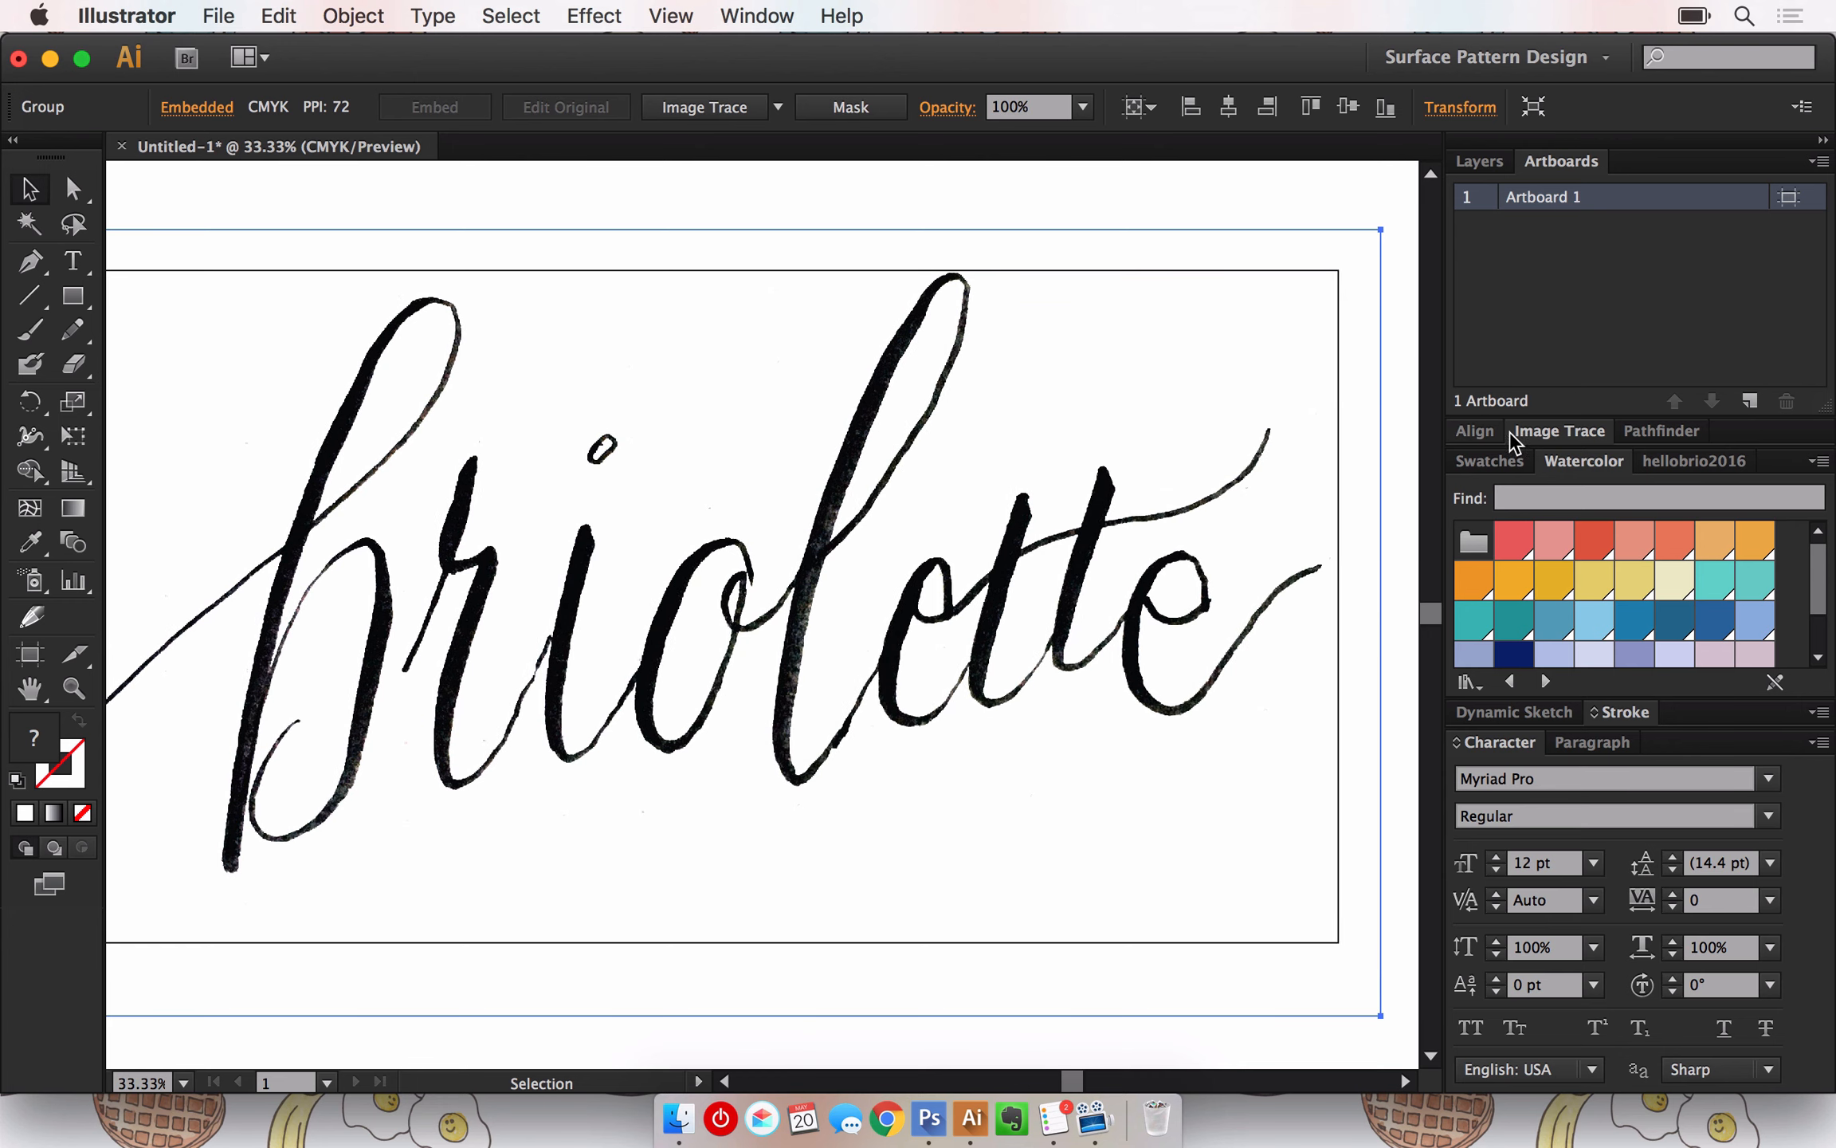
# Trace the lettering image using the Black and White Logo Image Trace preset
pyautogui.click(1554, 432)
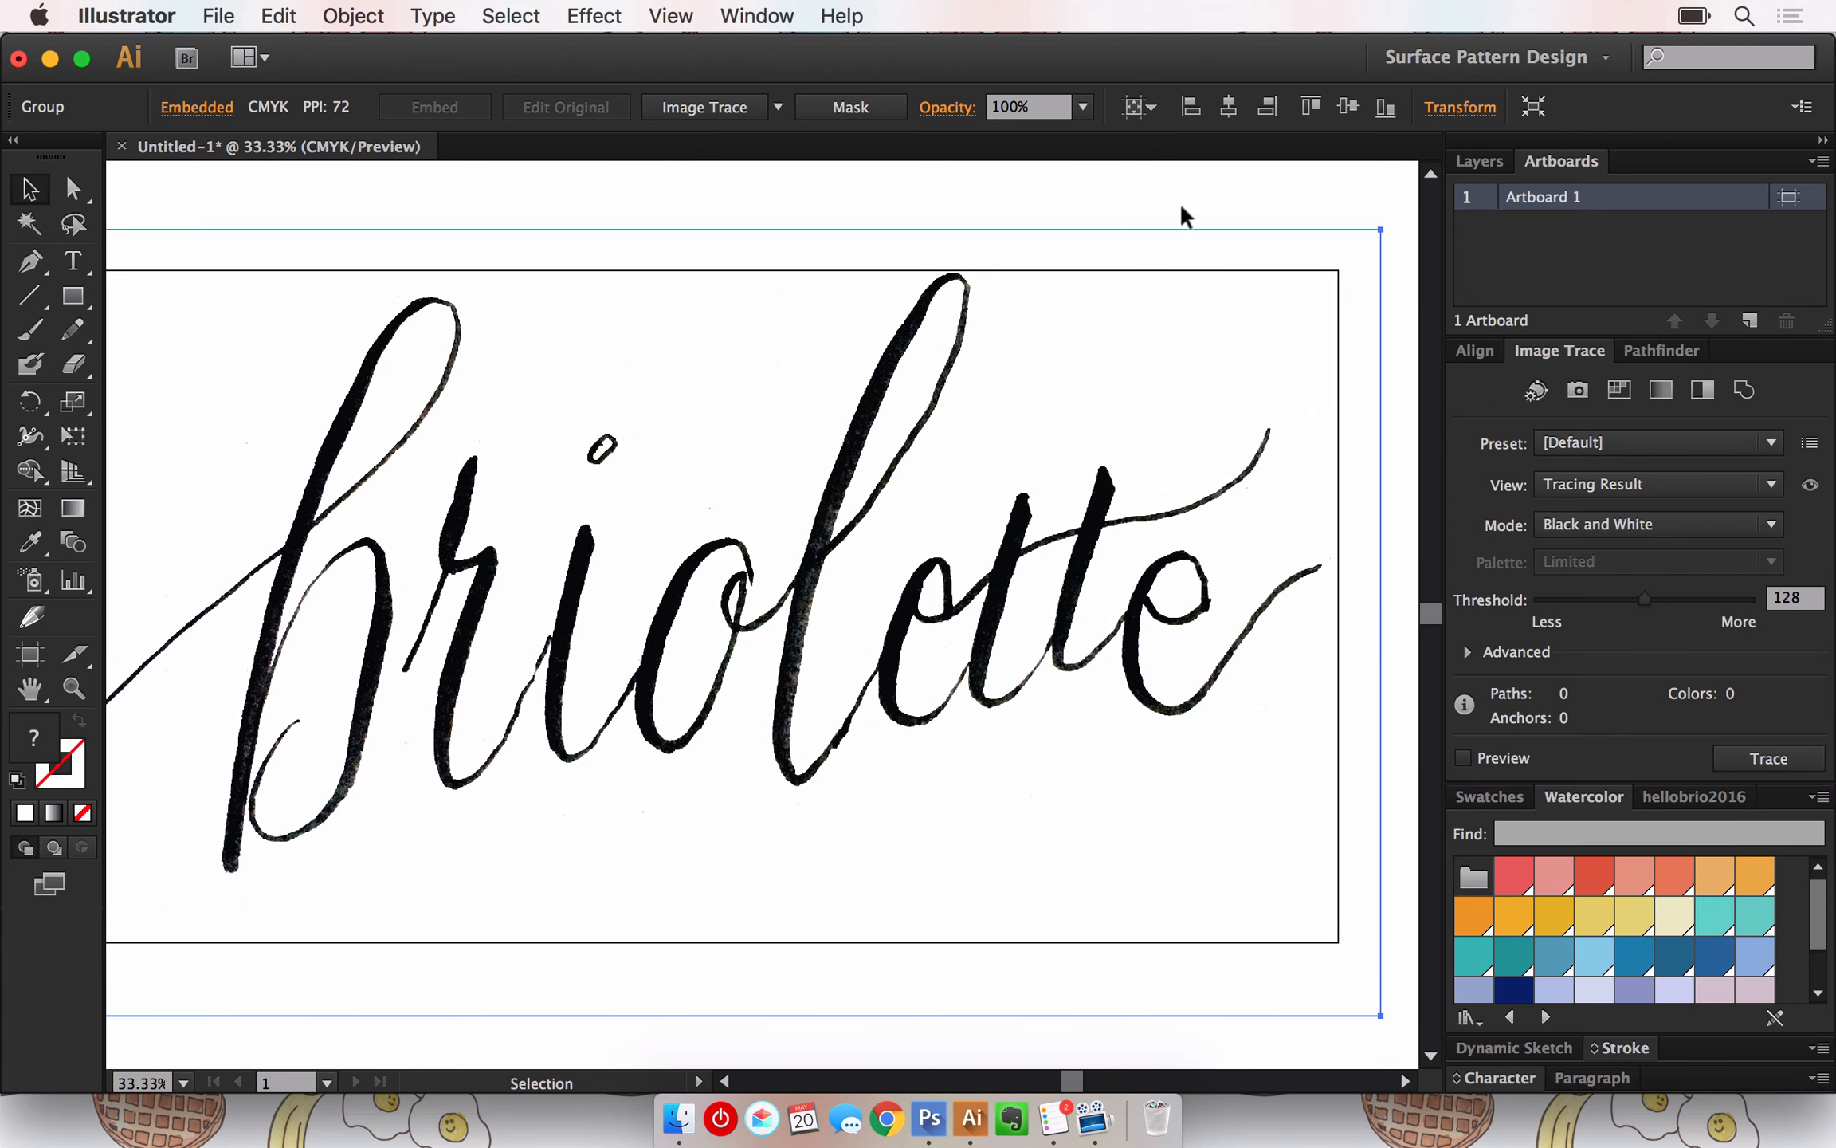
pyautogui.click(756, 17)
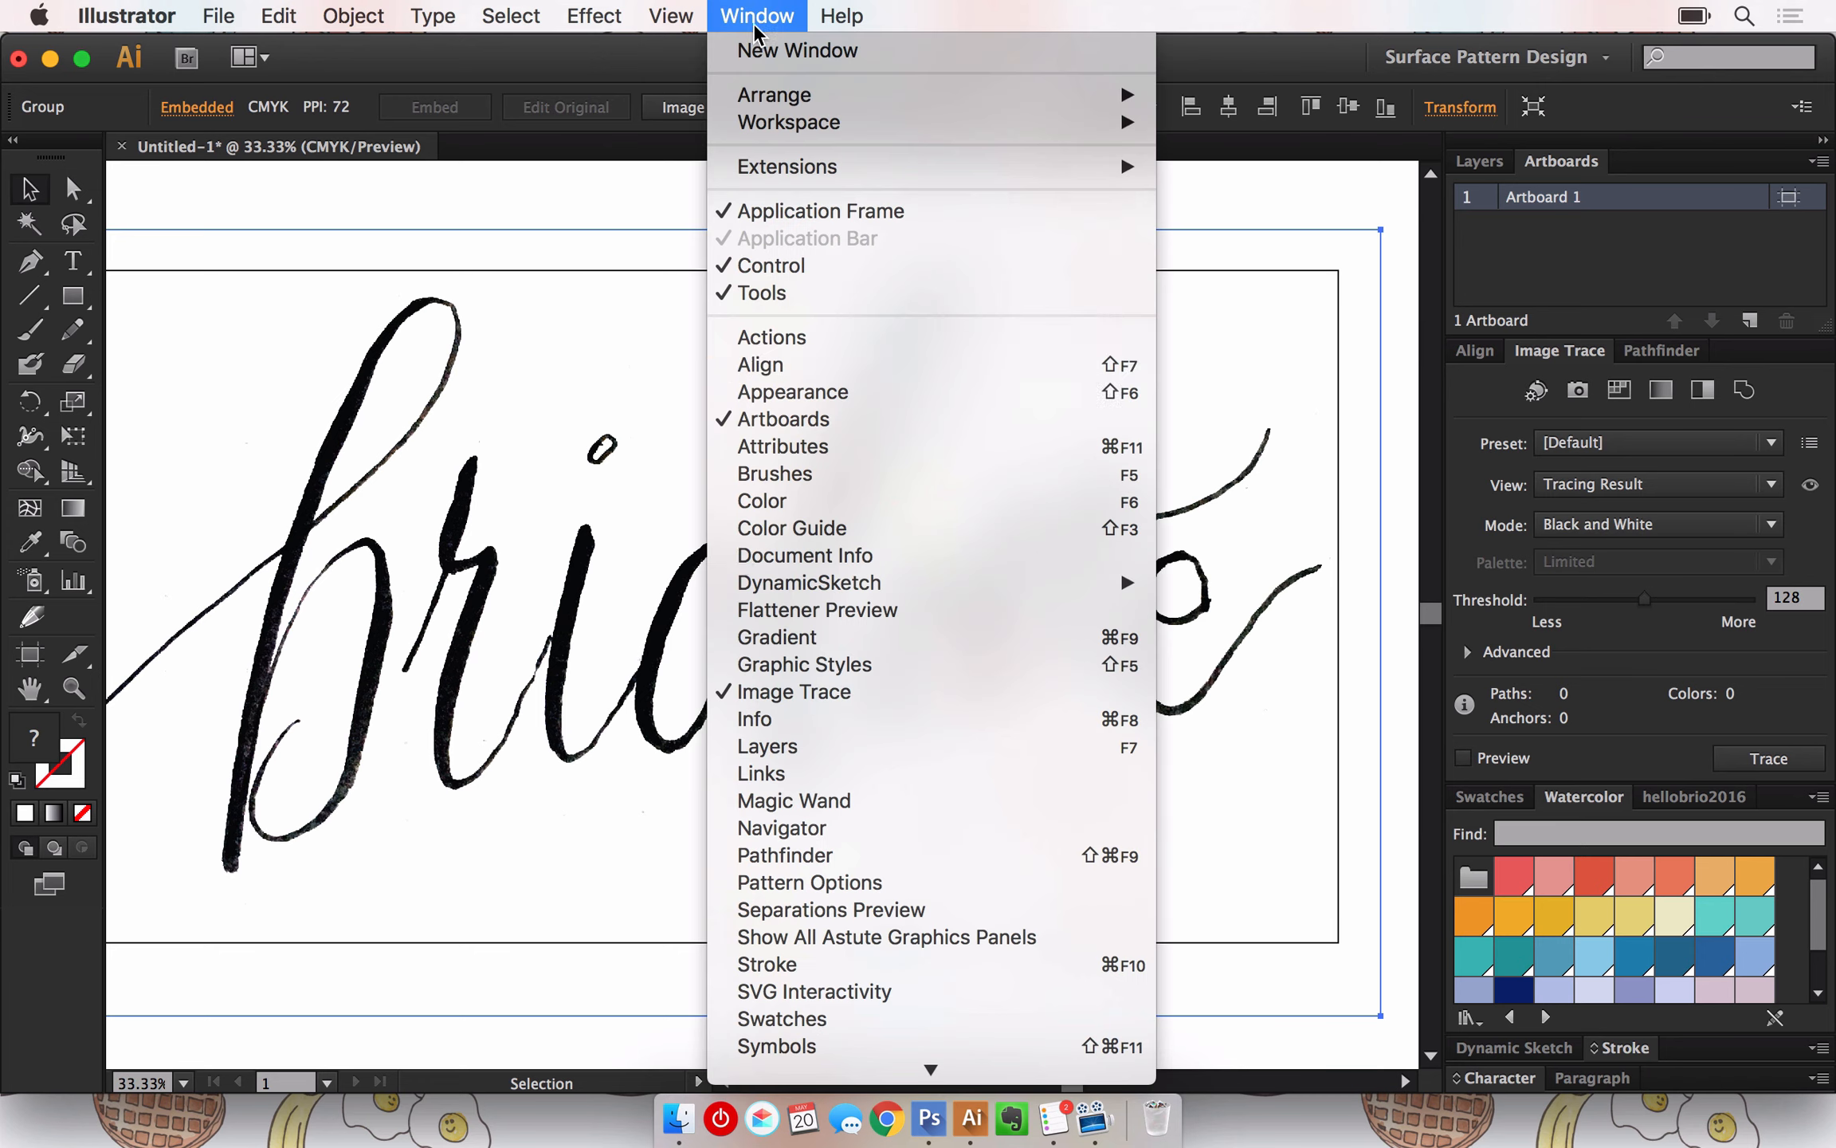
pyautogui.click(785, 690)
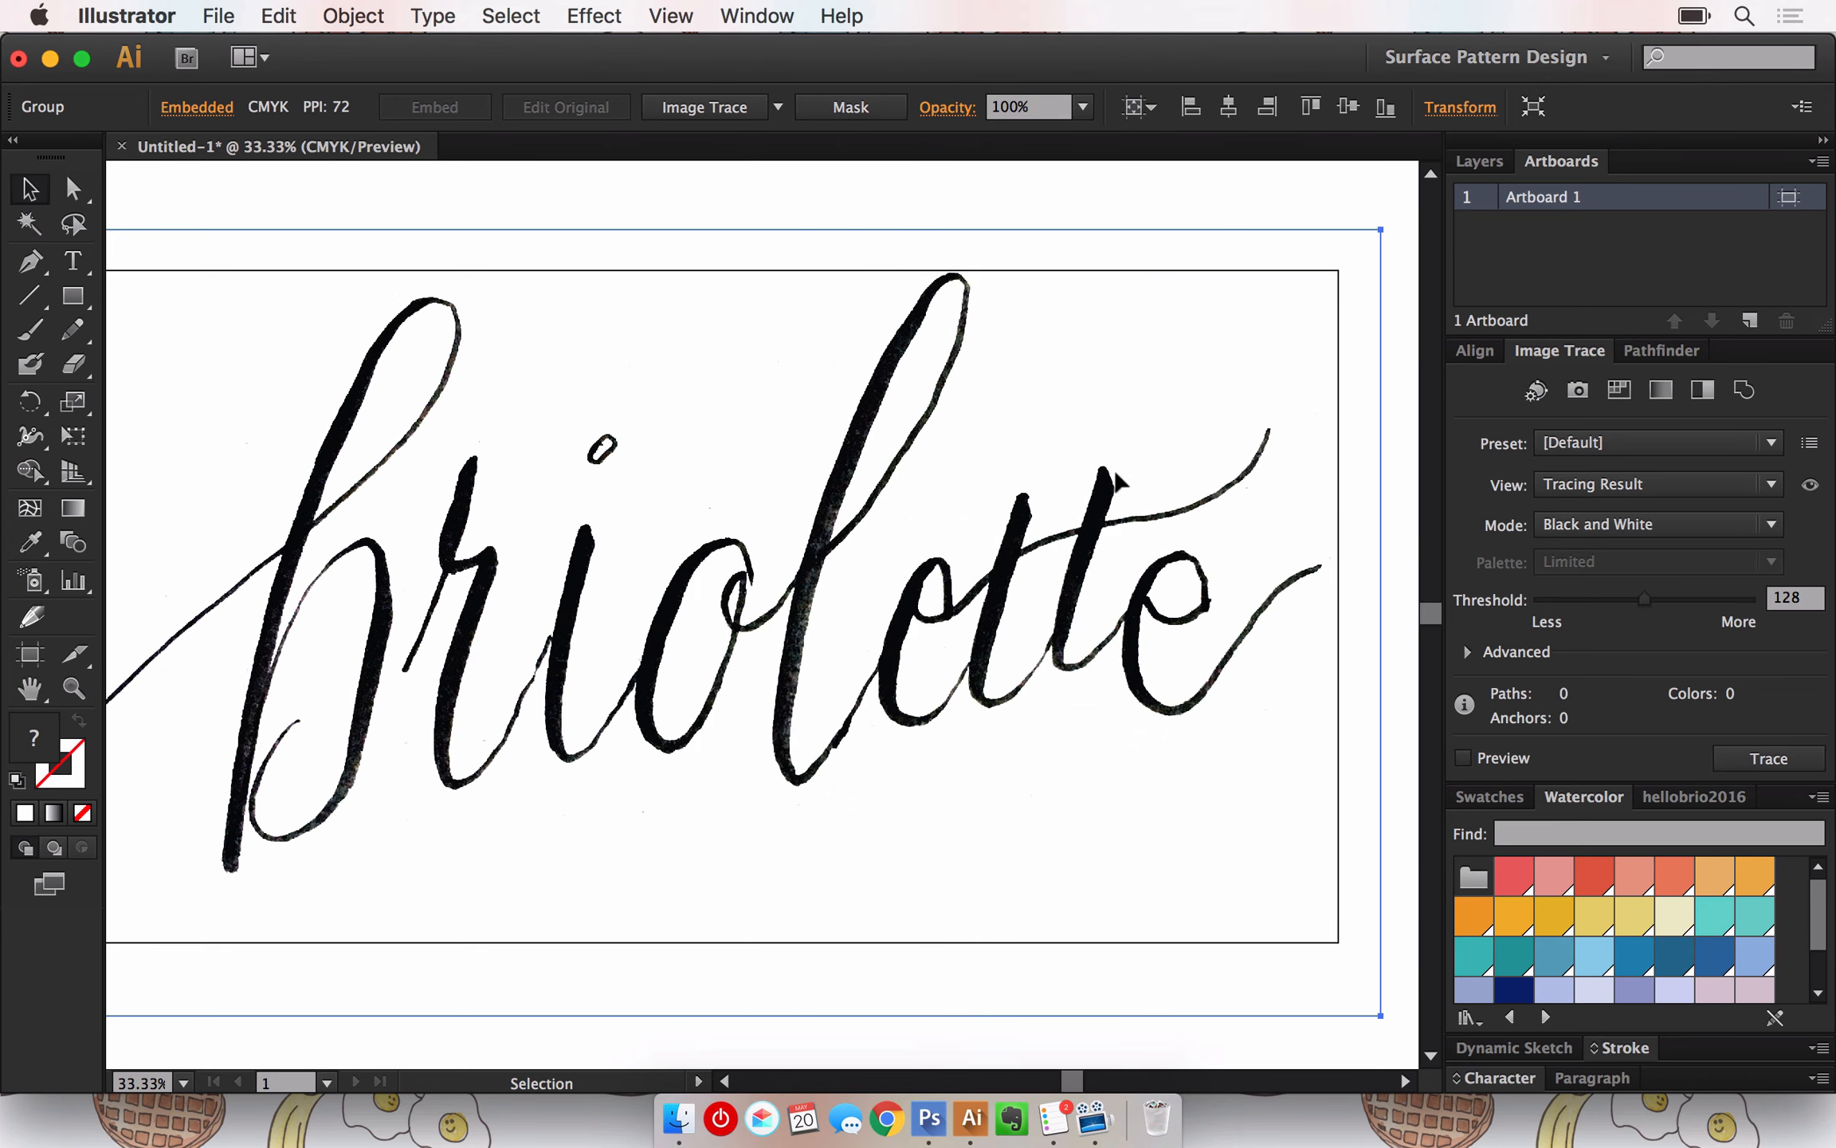
pyautogui.scroll(2, 1220, 482)
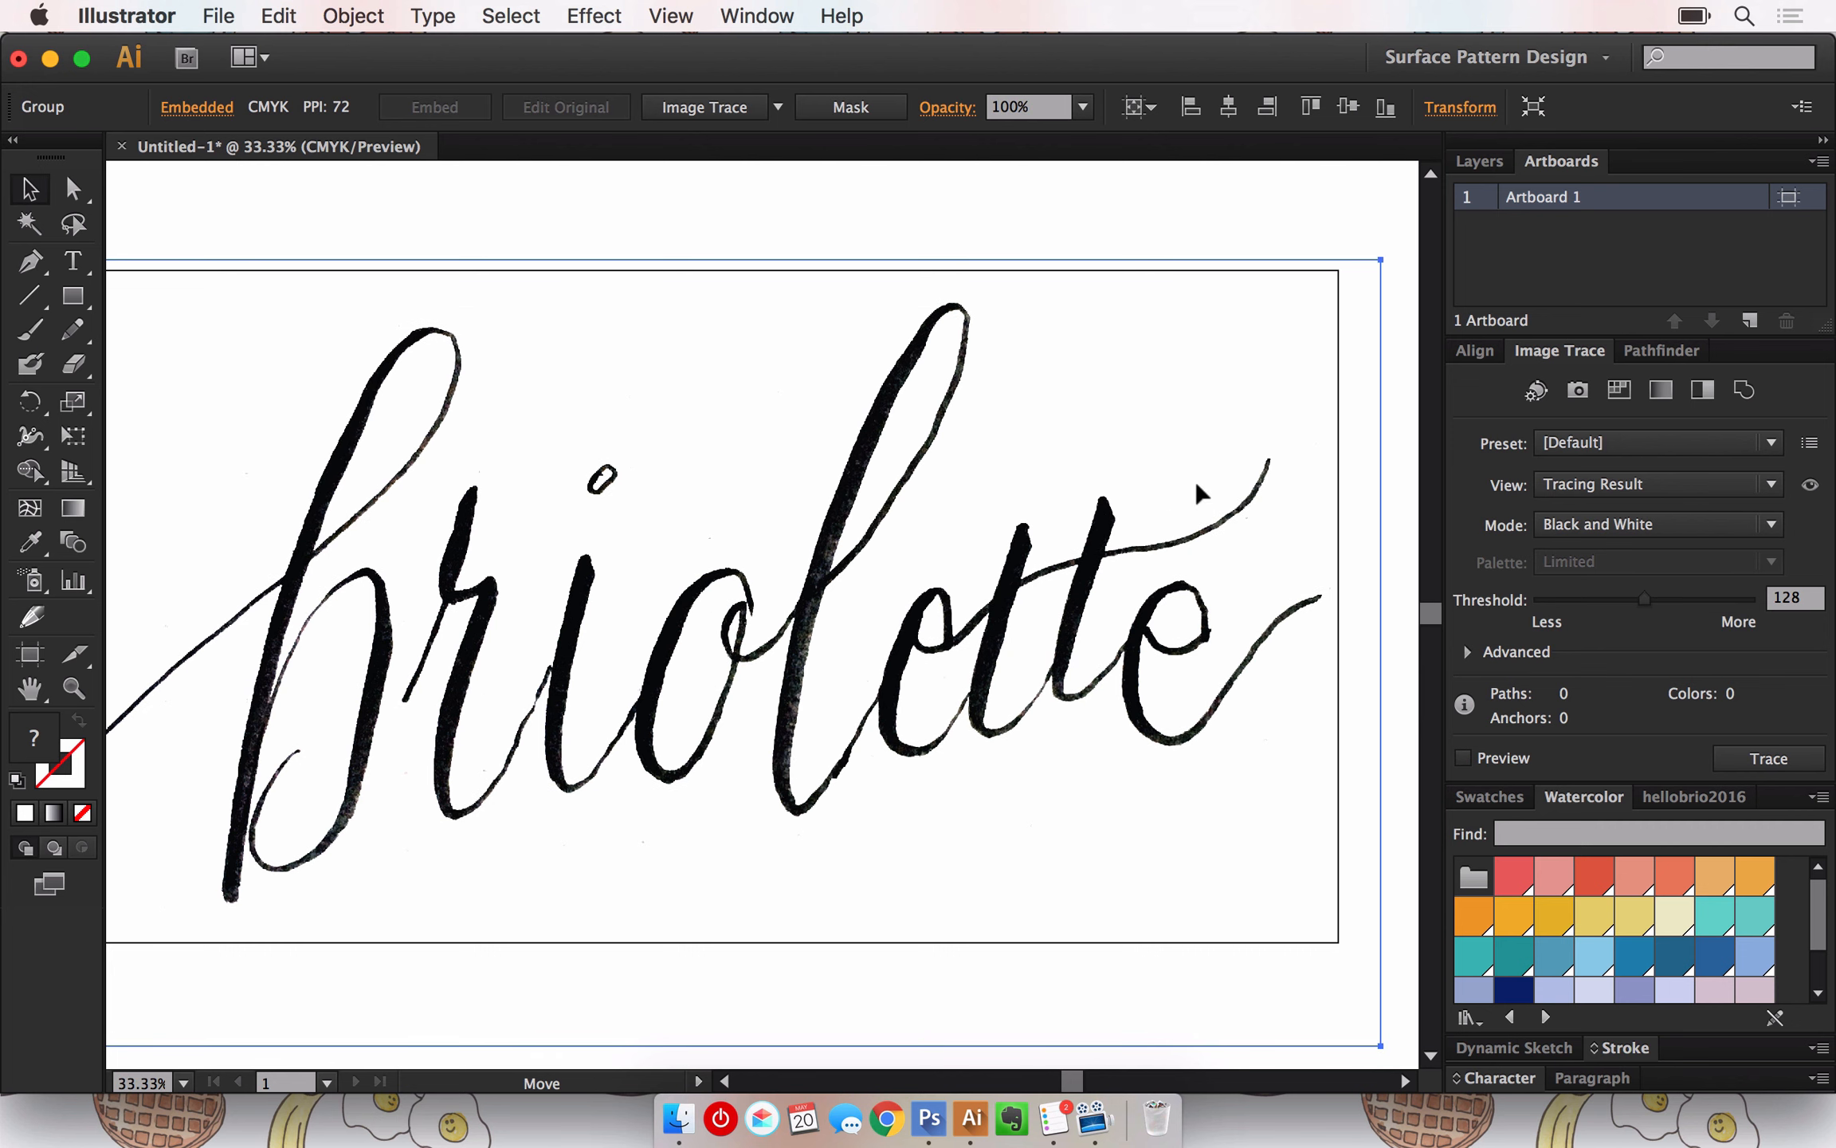
pyautogui.click(1551, 443)
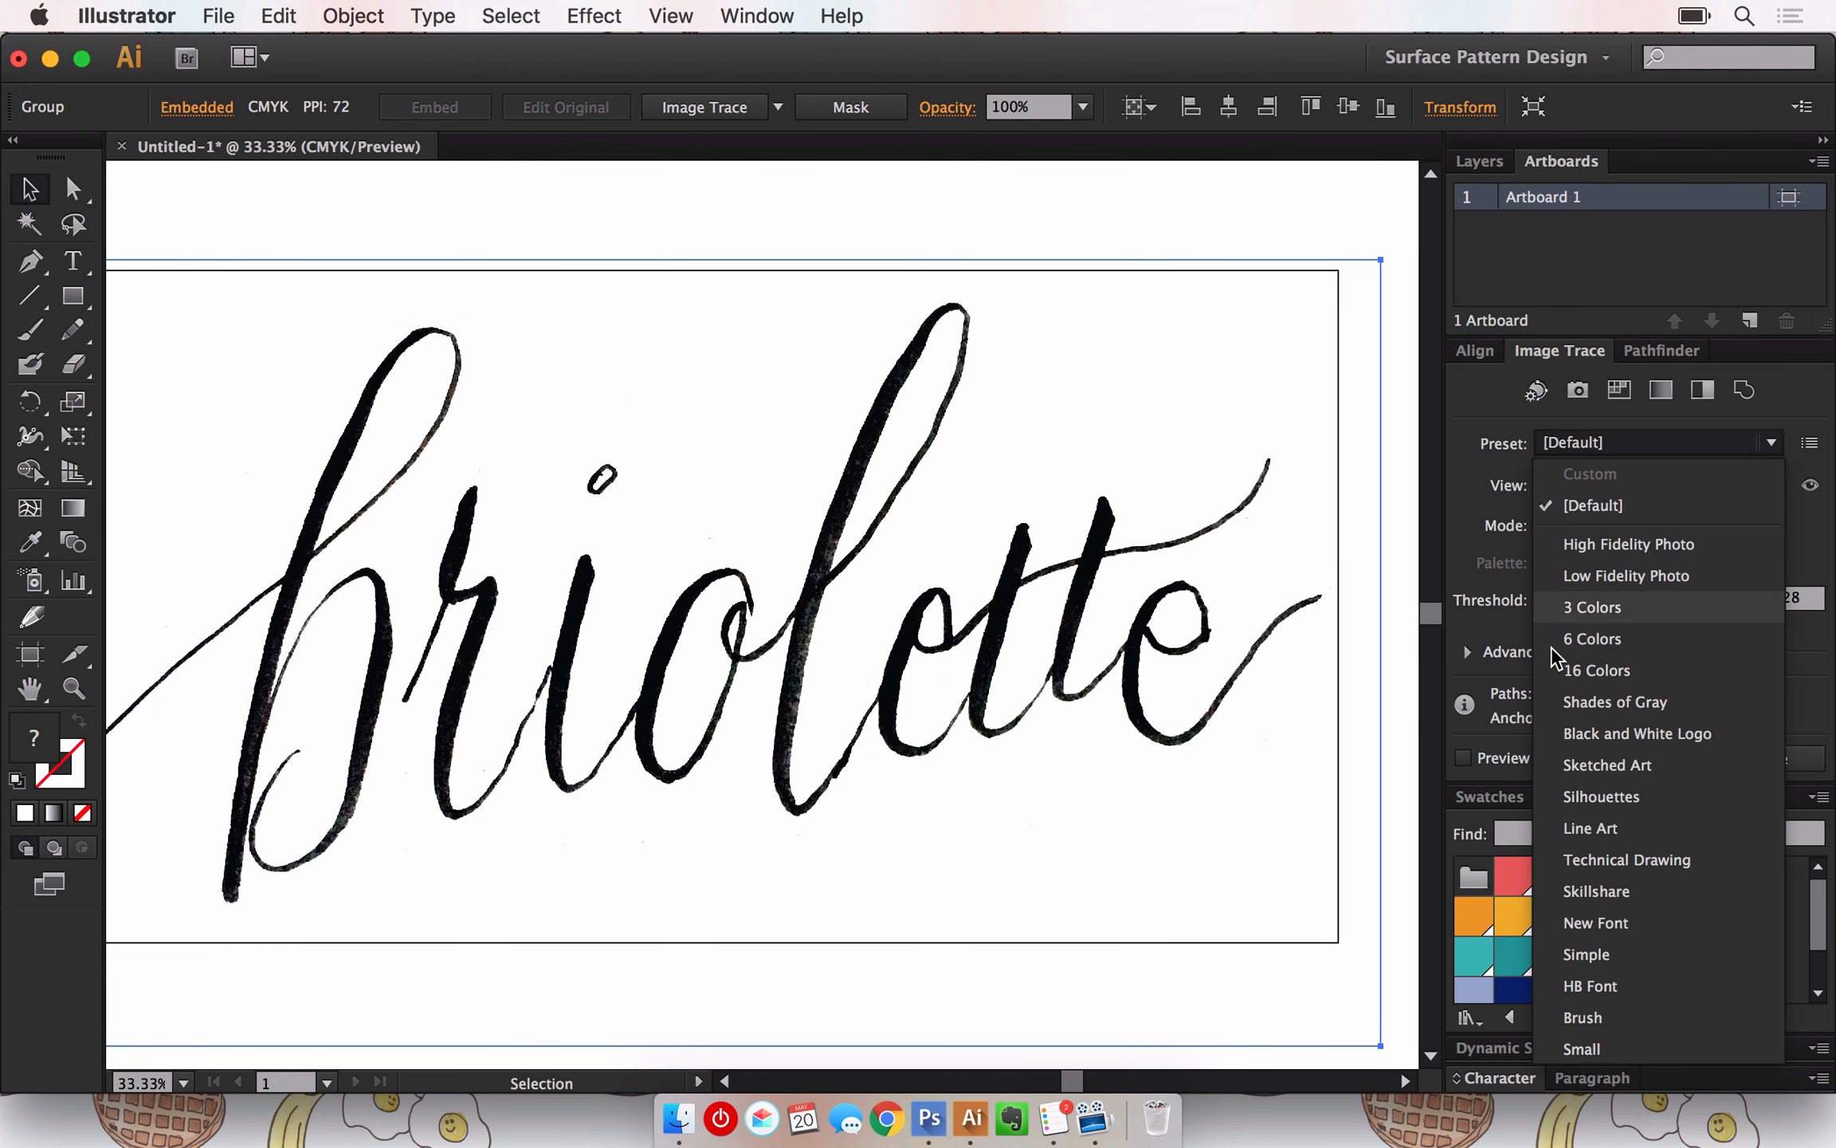
pyautogui.click(1574, 731)
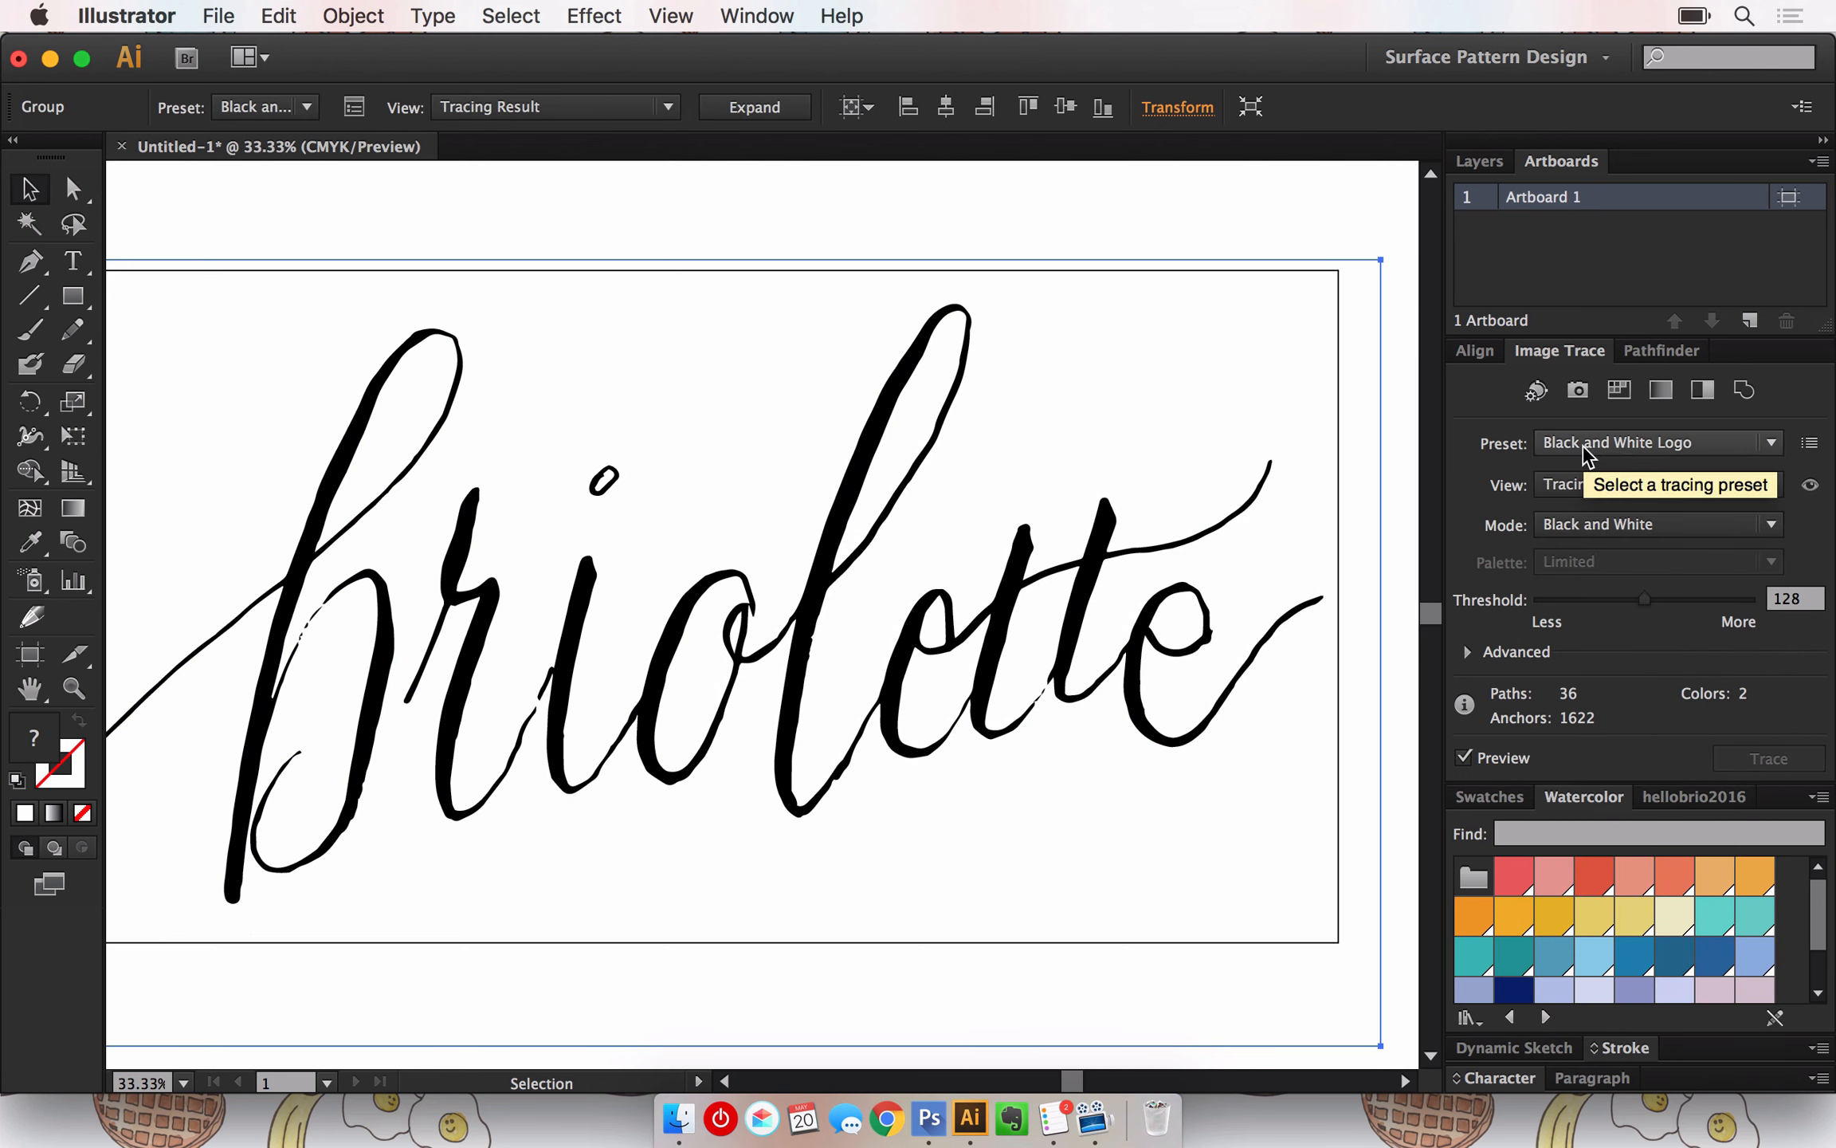
pyautogui.hscroll(-1, 1317, 535)
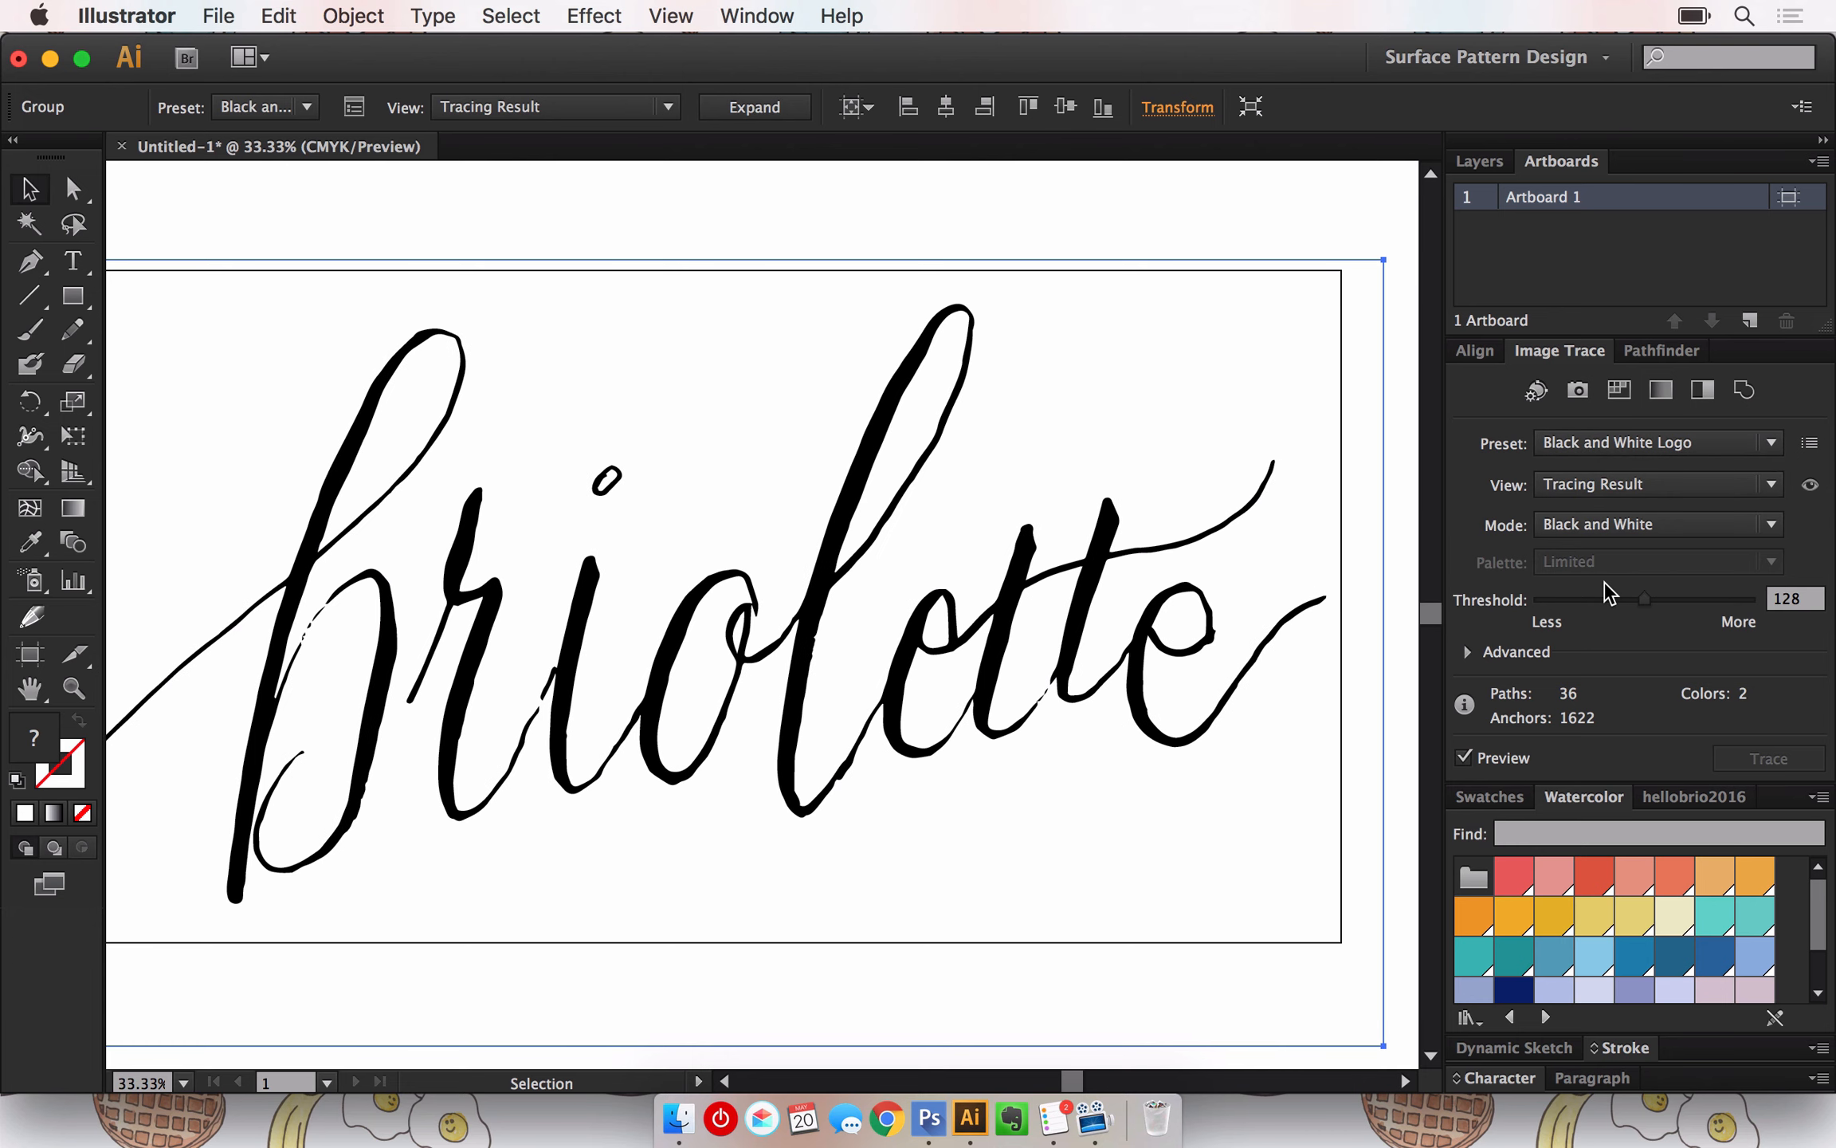
# Adjust the tracing to threshold 122, Paths 80%, Corners 100% and Noise 18 px
pyautogui.click(1469, 654)
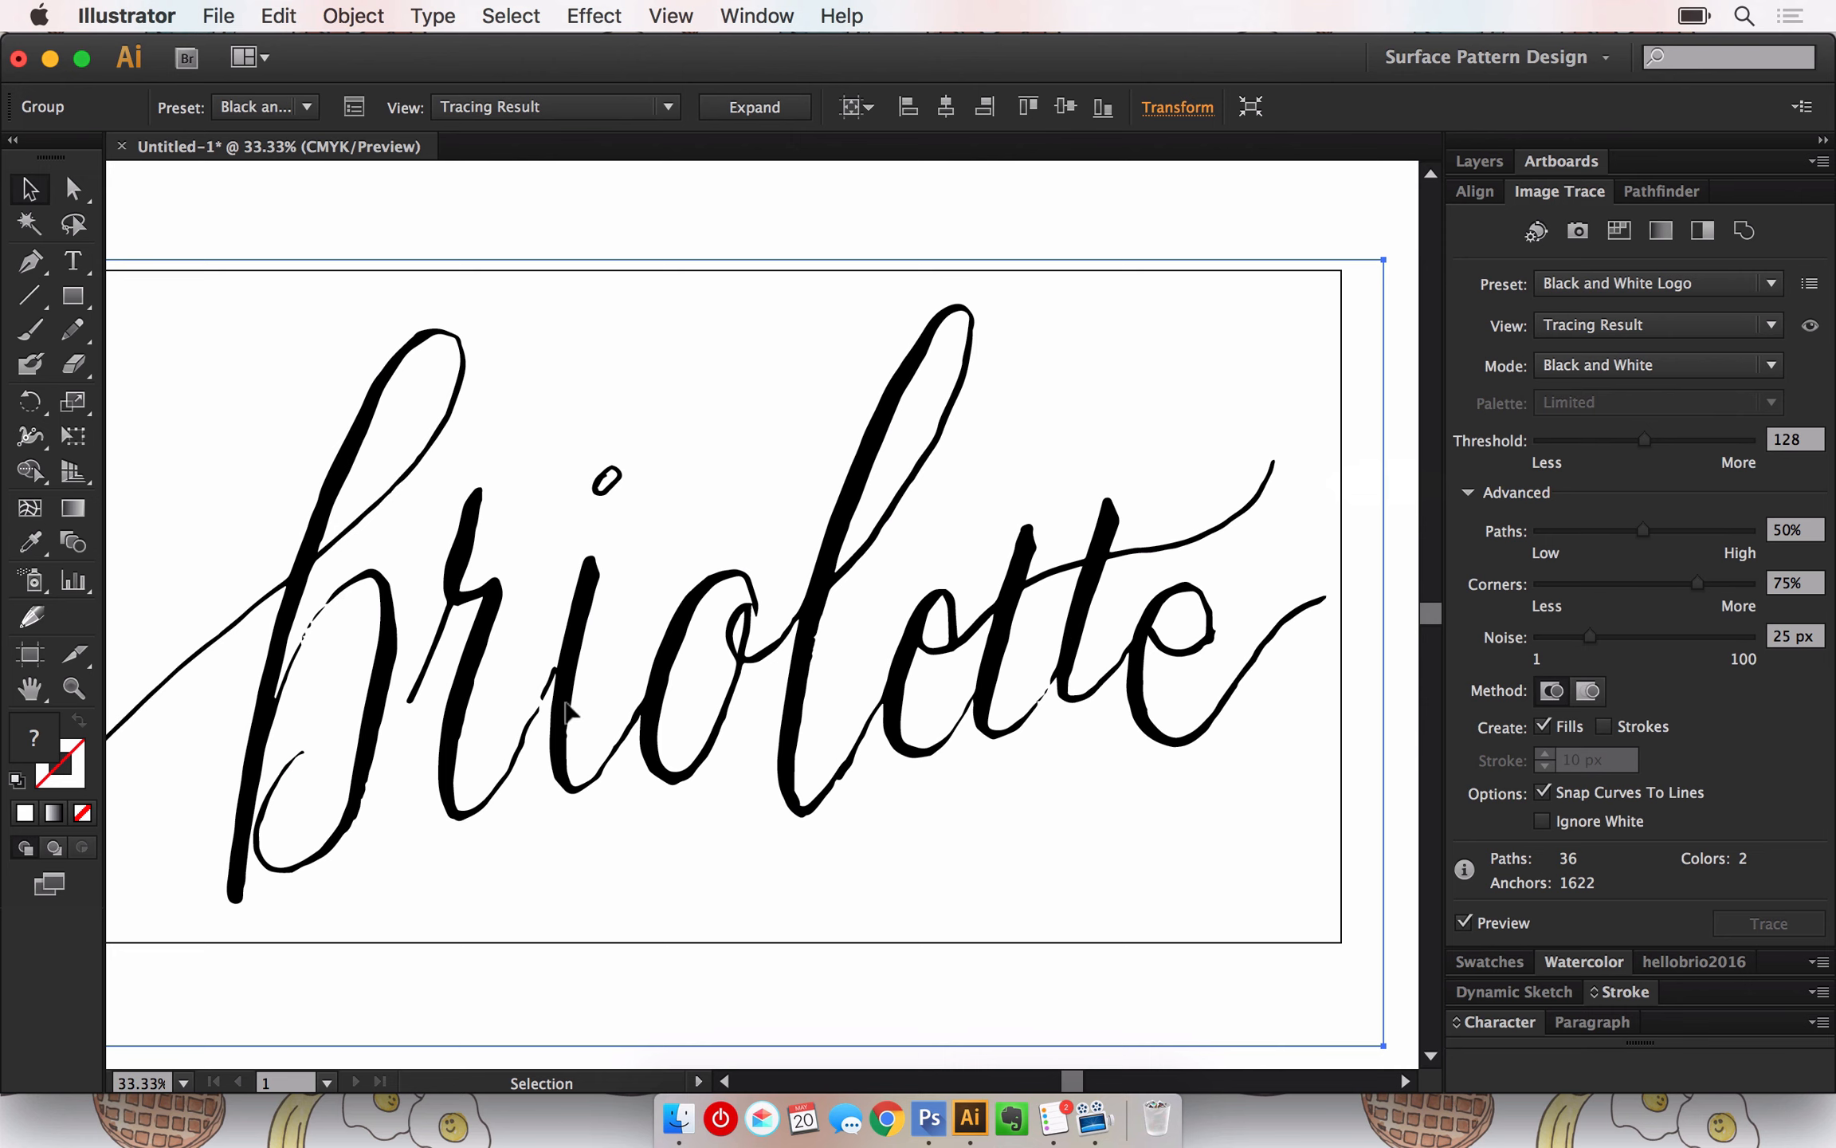
pyautogui.moveTo(1650, 447); pyautogui.dragTo(1683, 447)
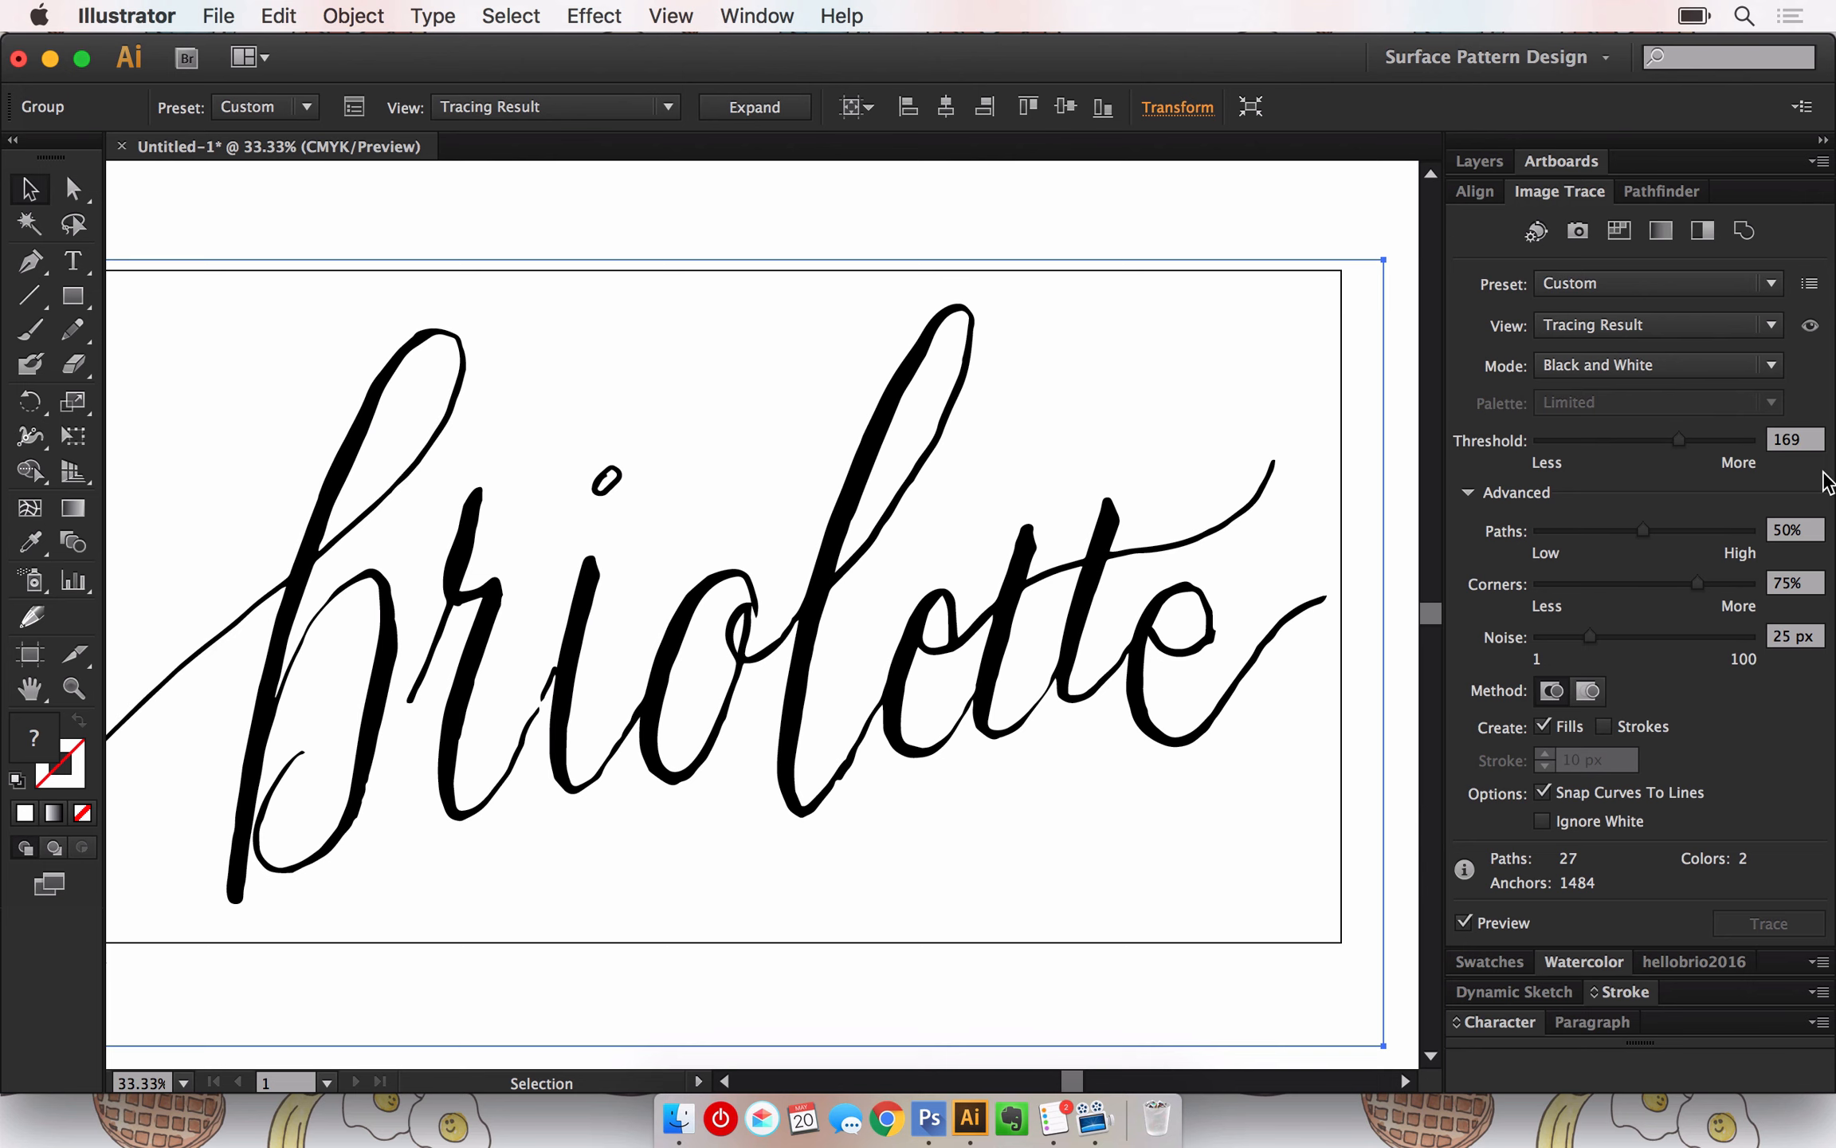
pyautogui.moveTo(1680, 441); pyautogui.dragTo(1748, 442)
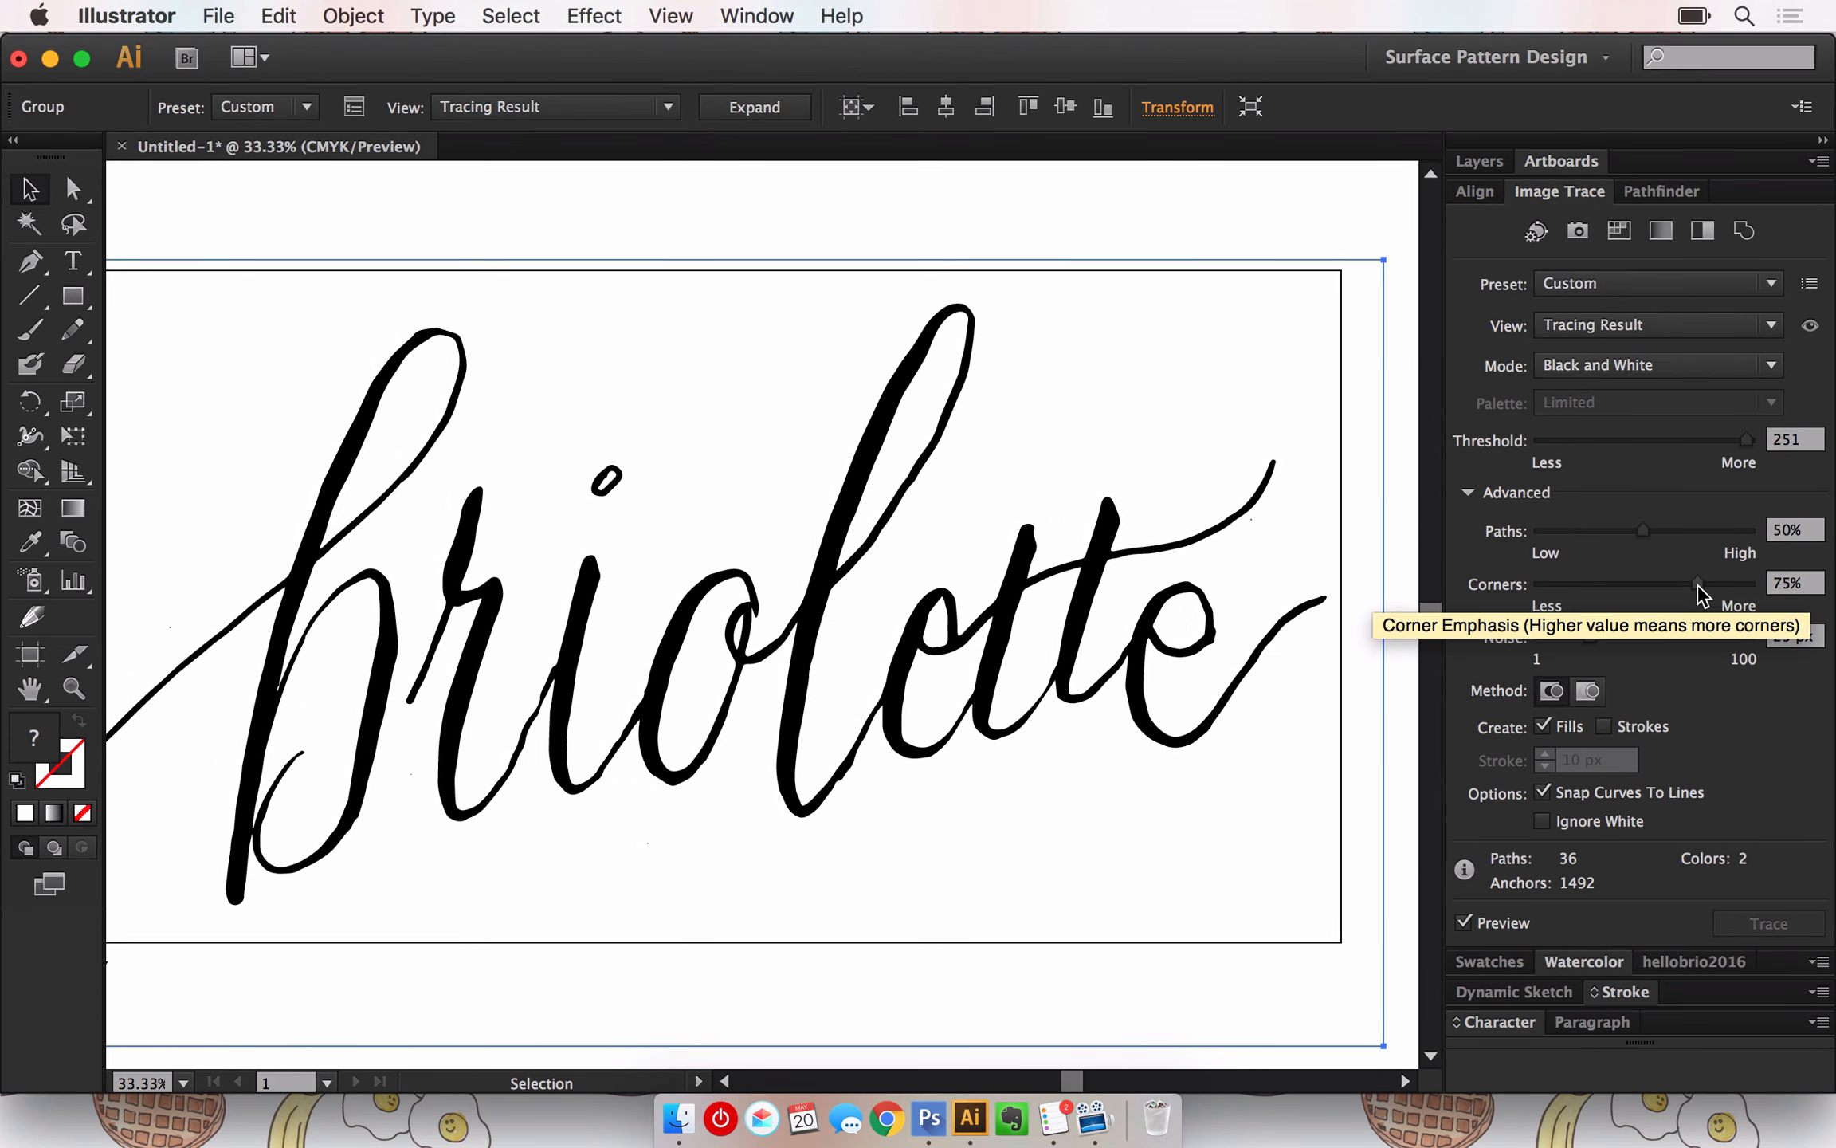
pyautogui.moveTo(1645, 531)
pyautogui.mouseDown()
pyautogui.moveTo(1696, 531)
pyautogui.moveTo(1732, 583)
pyautogui.mouseUp()
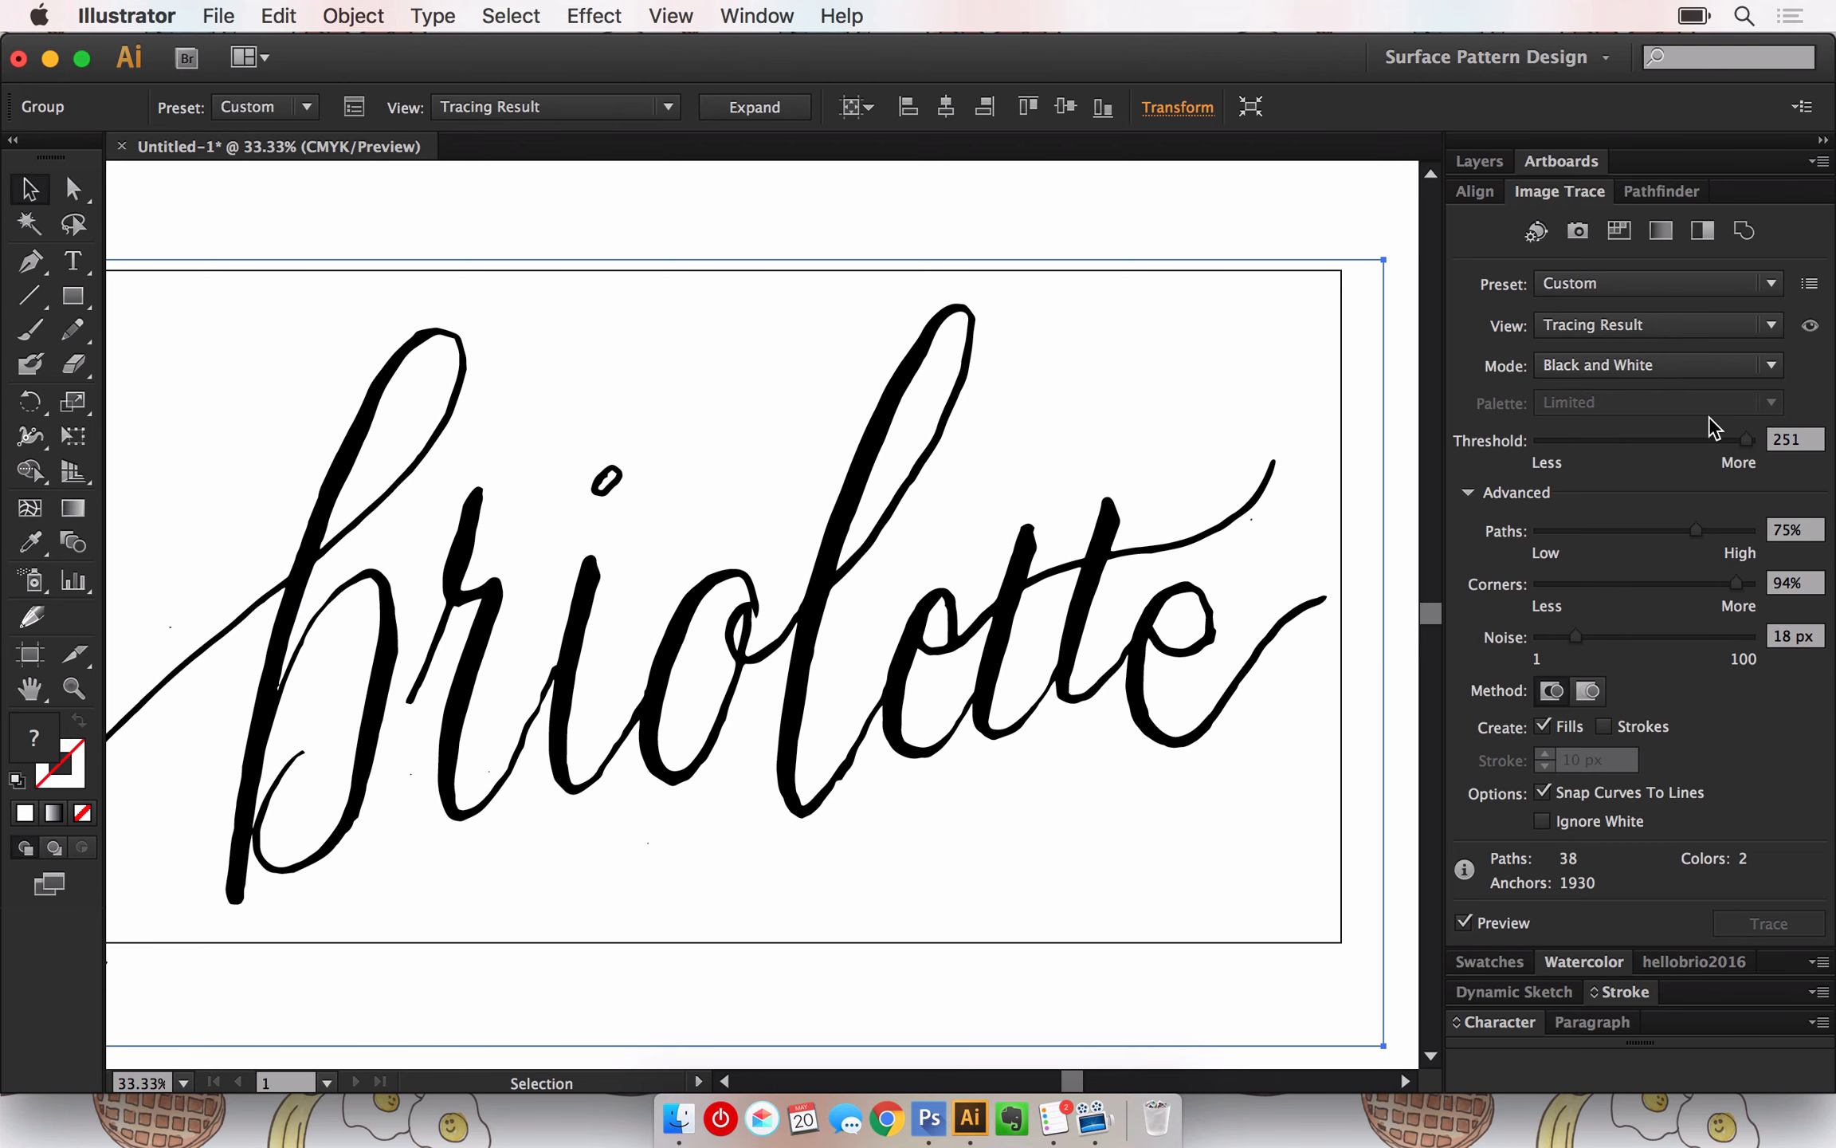
pyautogui.moveTo(1747, 449); pyautogui.dragTo(1754, 448)
pyautogui.moveTo(1743, 446); pyautogui.dragTo(1634, 452)
pyautogui.moveTo(1700, 539); pyautogui.dragTo(1749, 584)
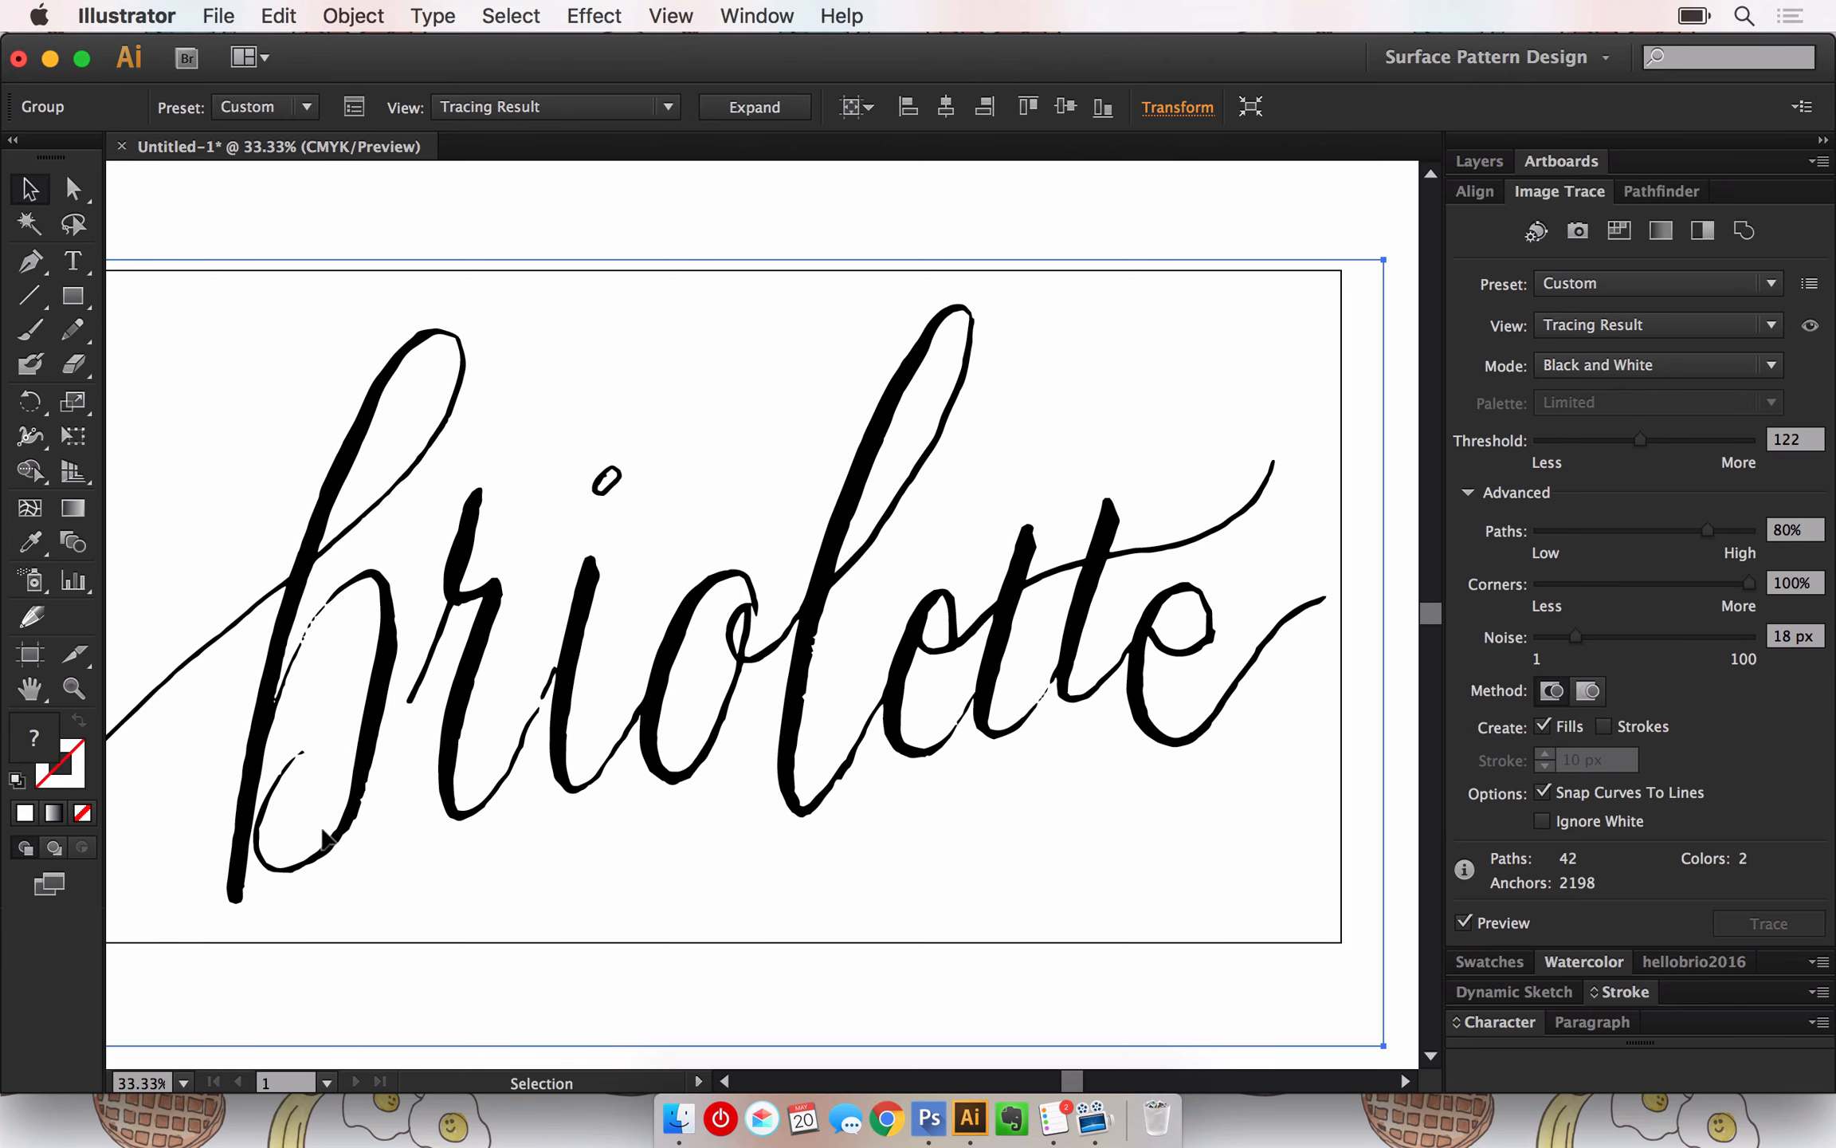
# Compare the traced word with the original lettering in Photoshop, checking the strokes across the whole Illustrator tracing
pyautogui.hotkey('ctrl', 'Right')
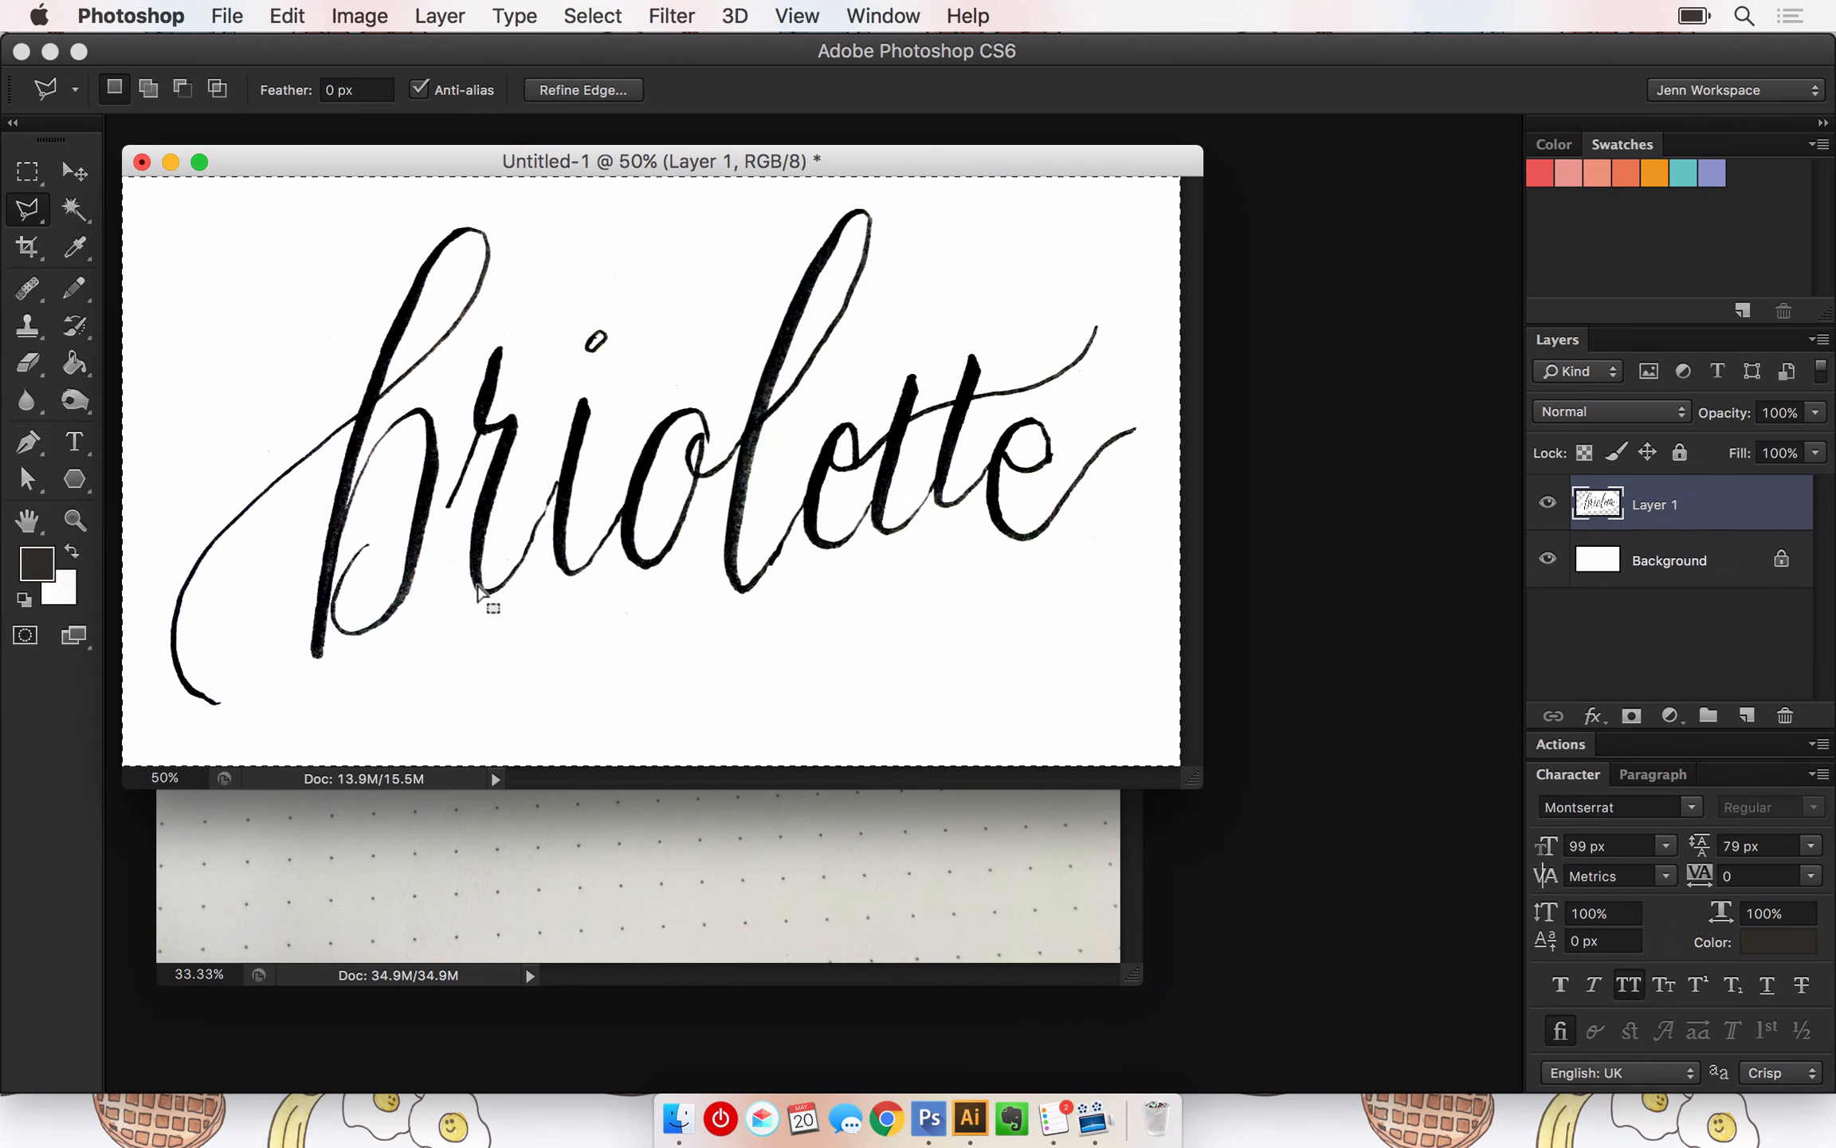
pyautogui.hotkey('ctrl', 'Left')
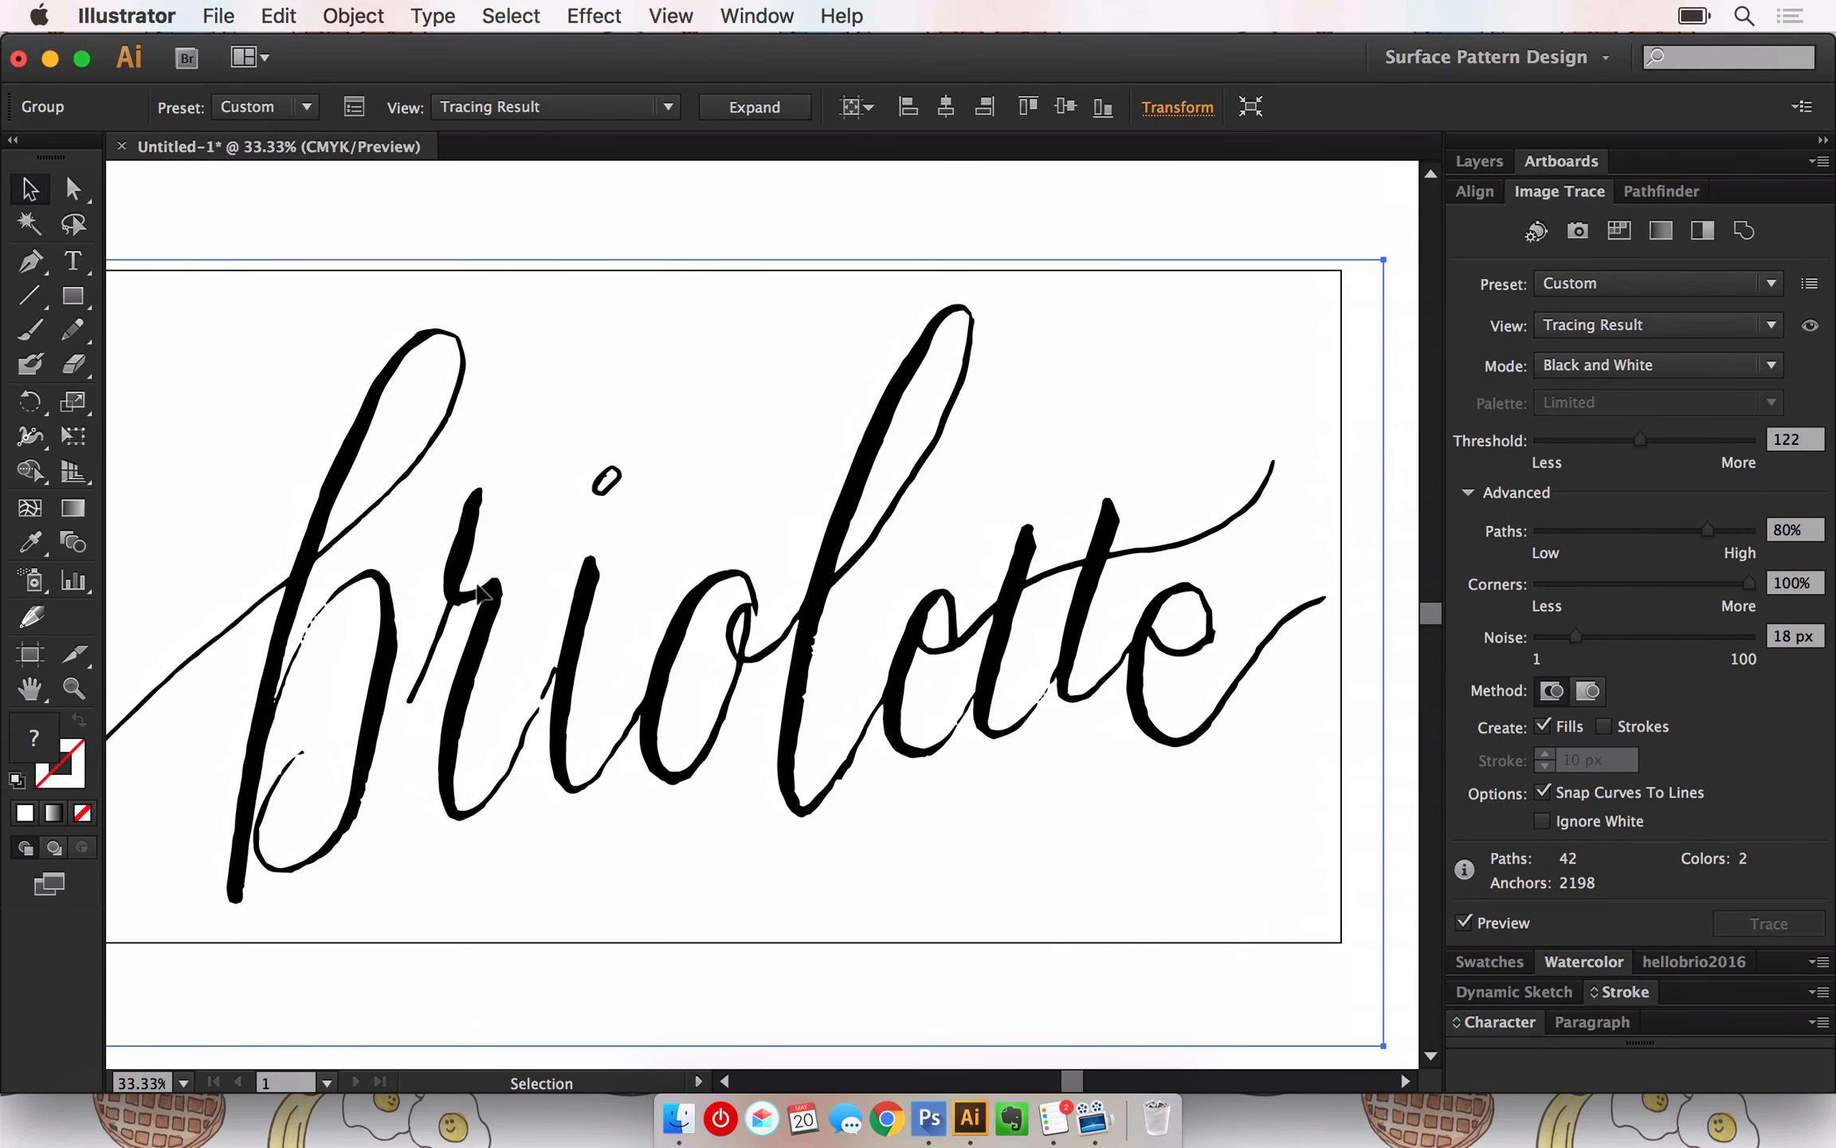
pyautogui.scroll(-2, 482, 594)
pyautogui.hscroll(-2, 483, 594)
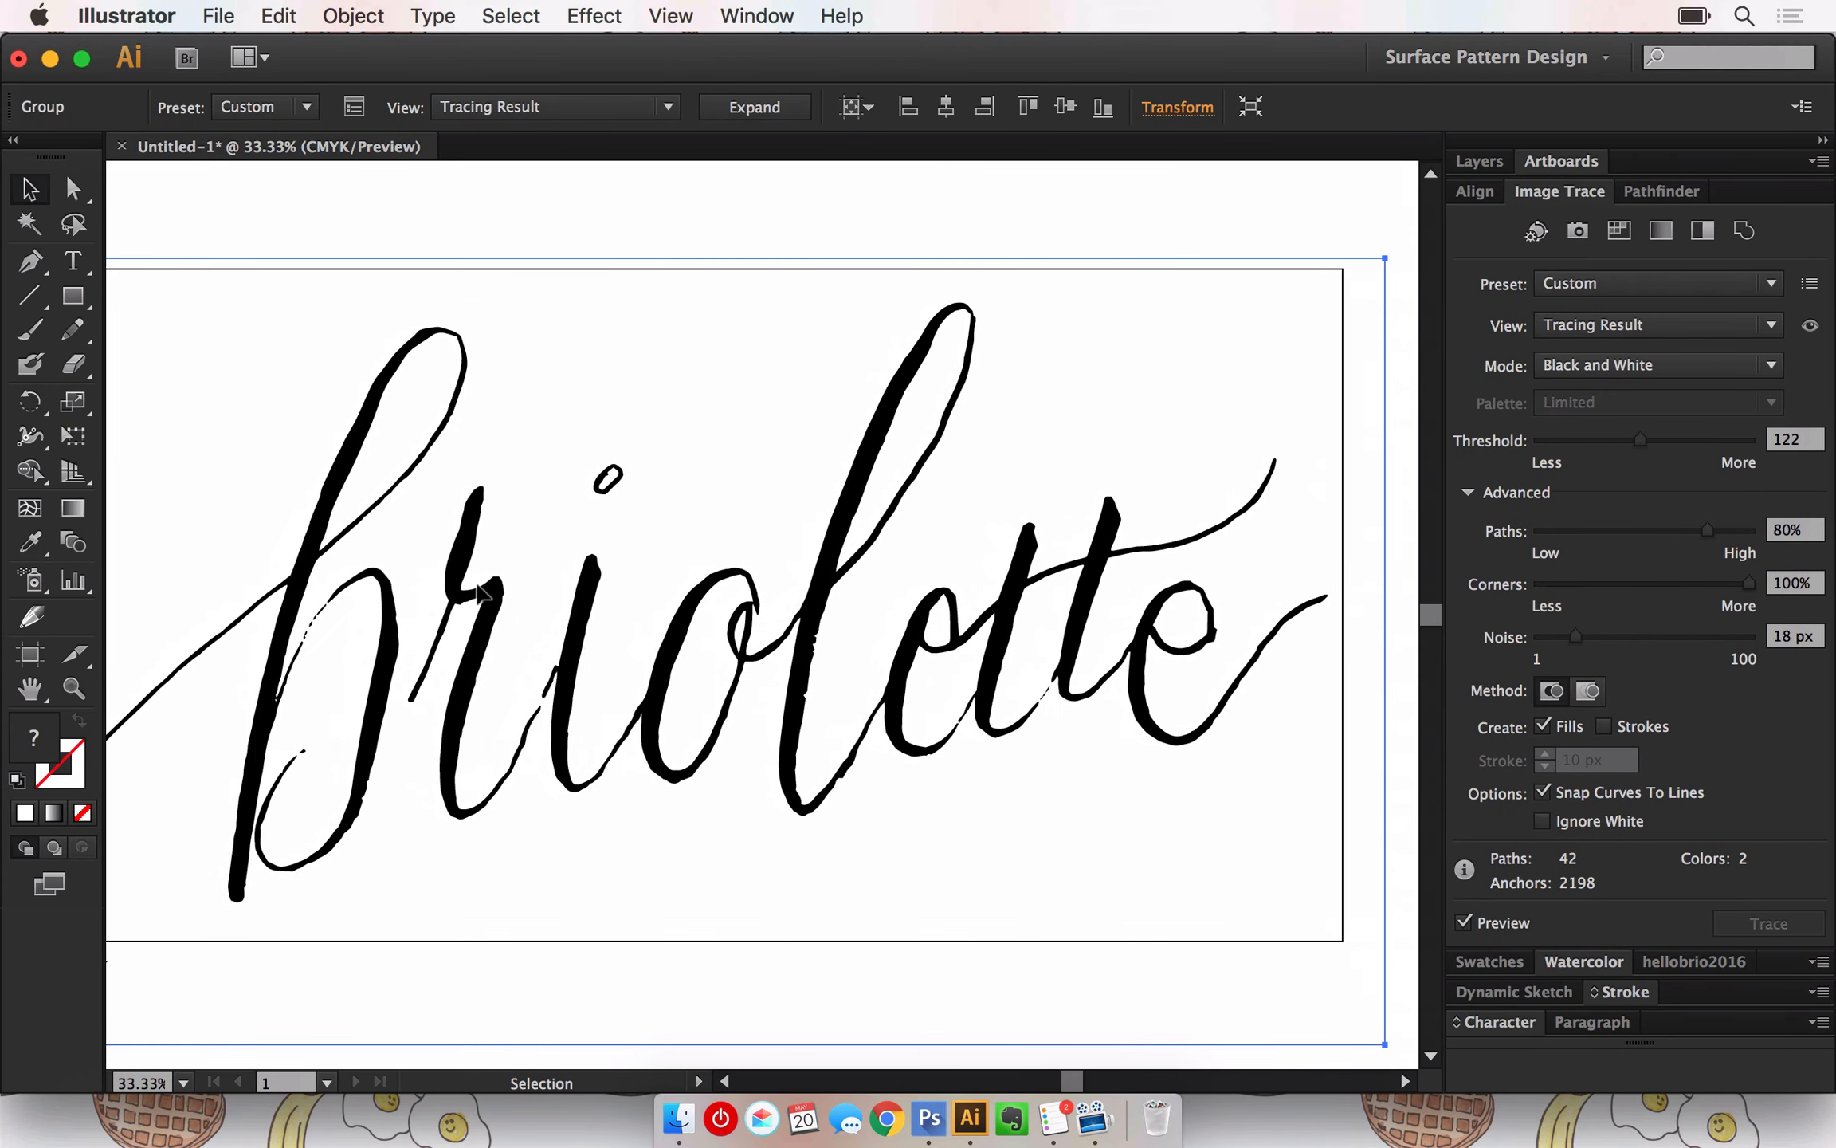
pyautogui.hscroll(-1, 483, 594)
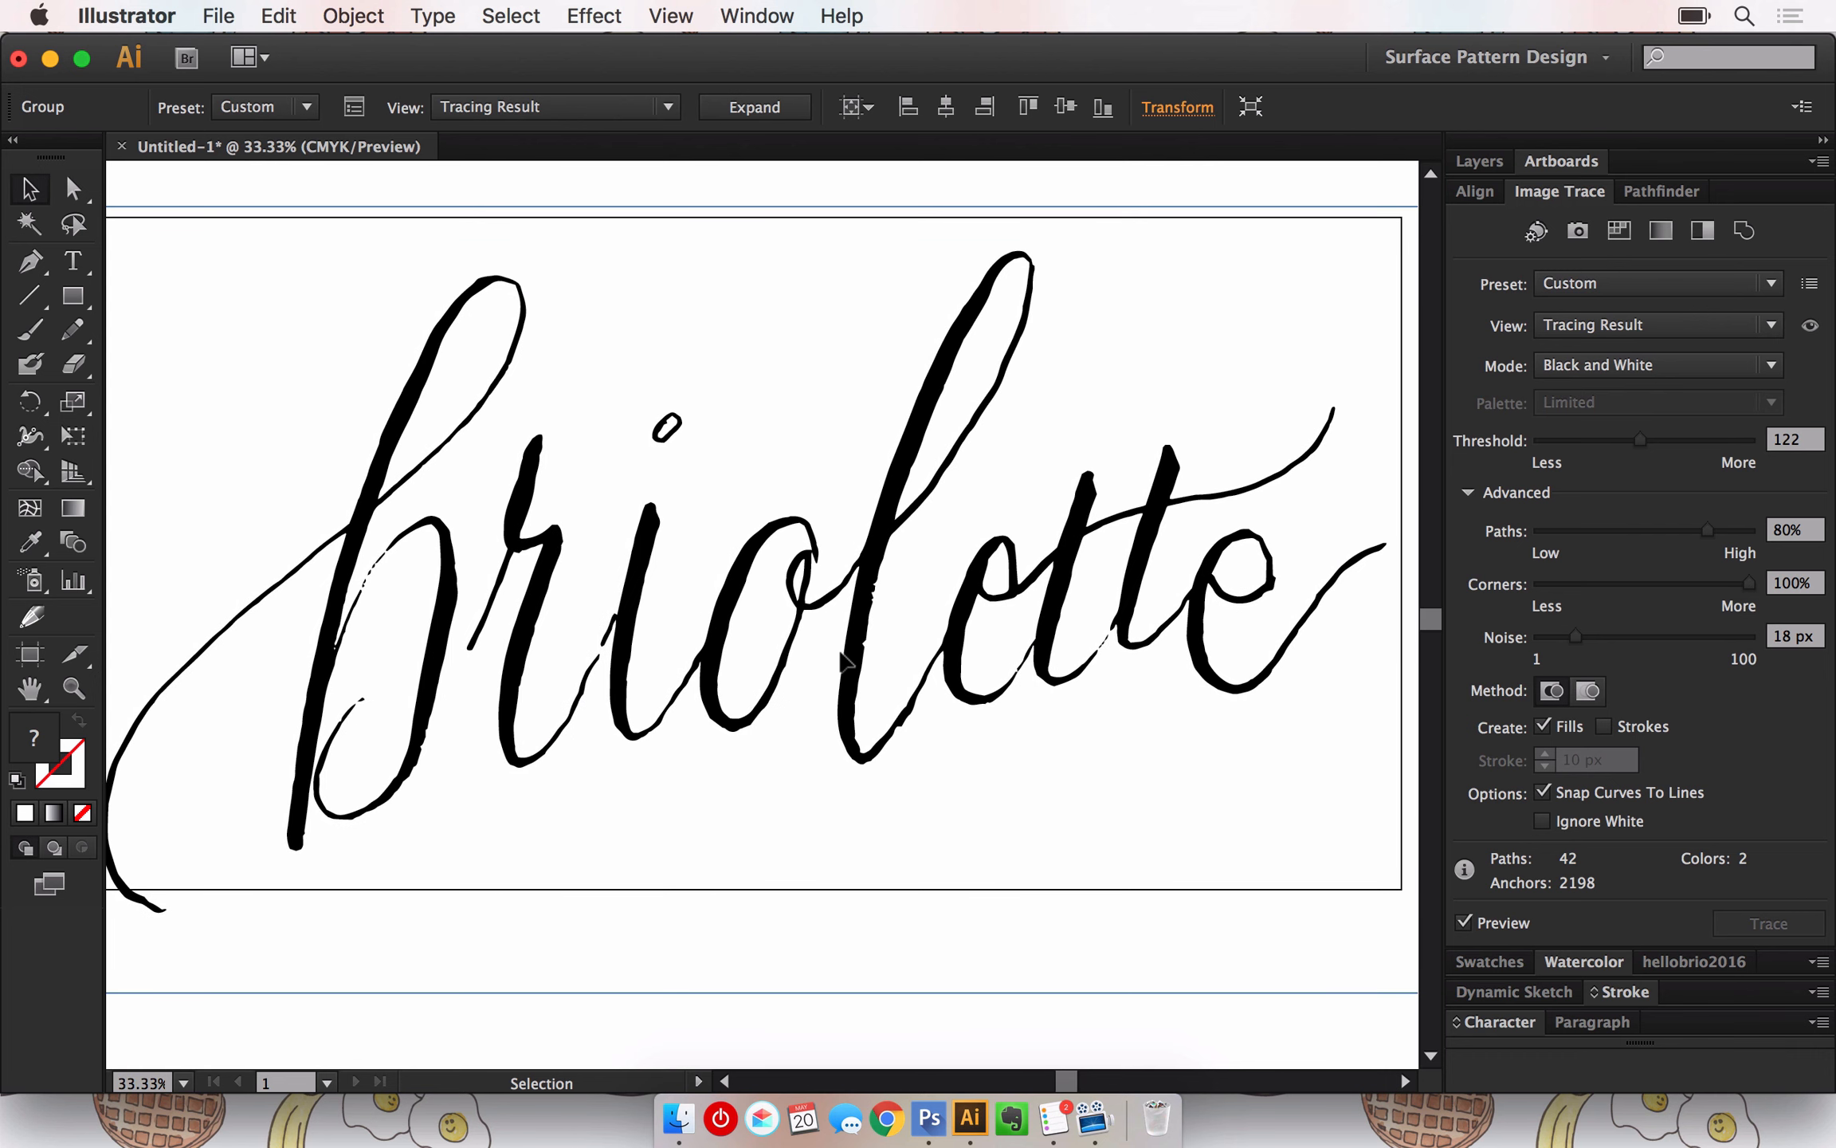
pyautogui.hscroll(-1, 844, 662)
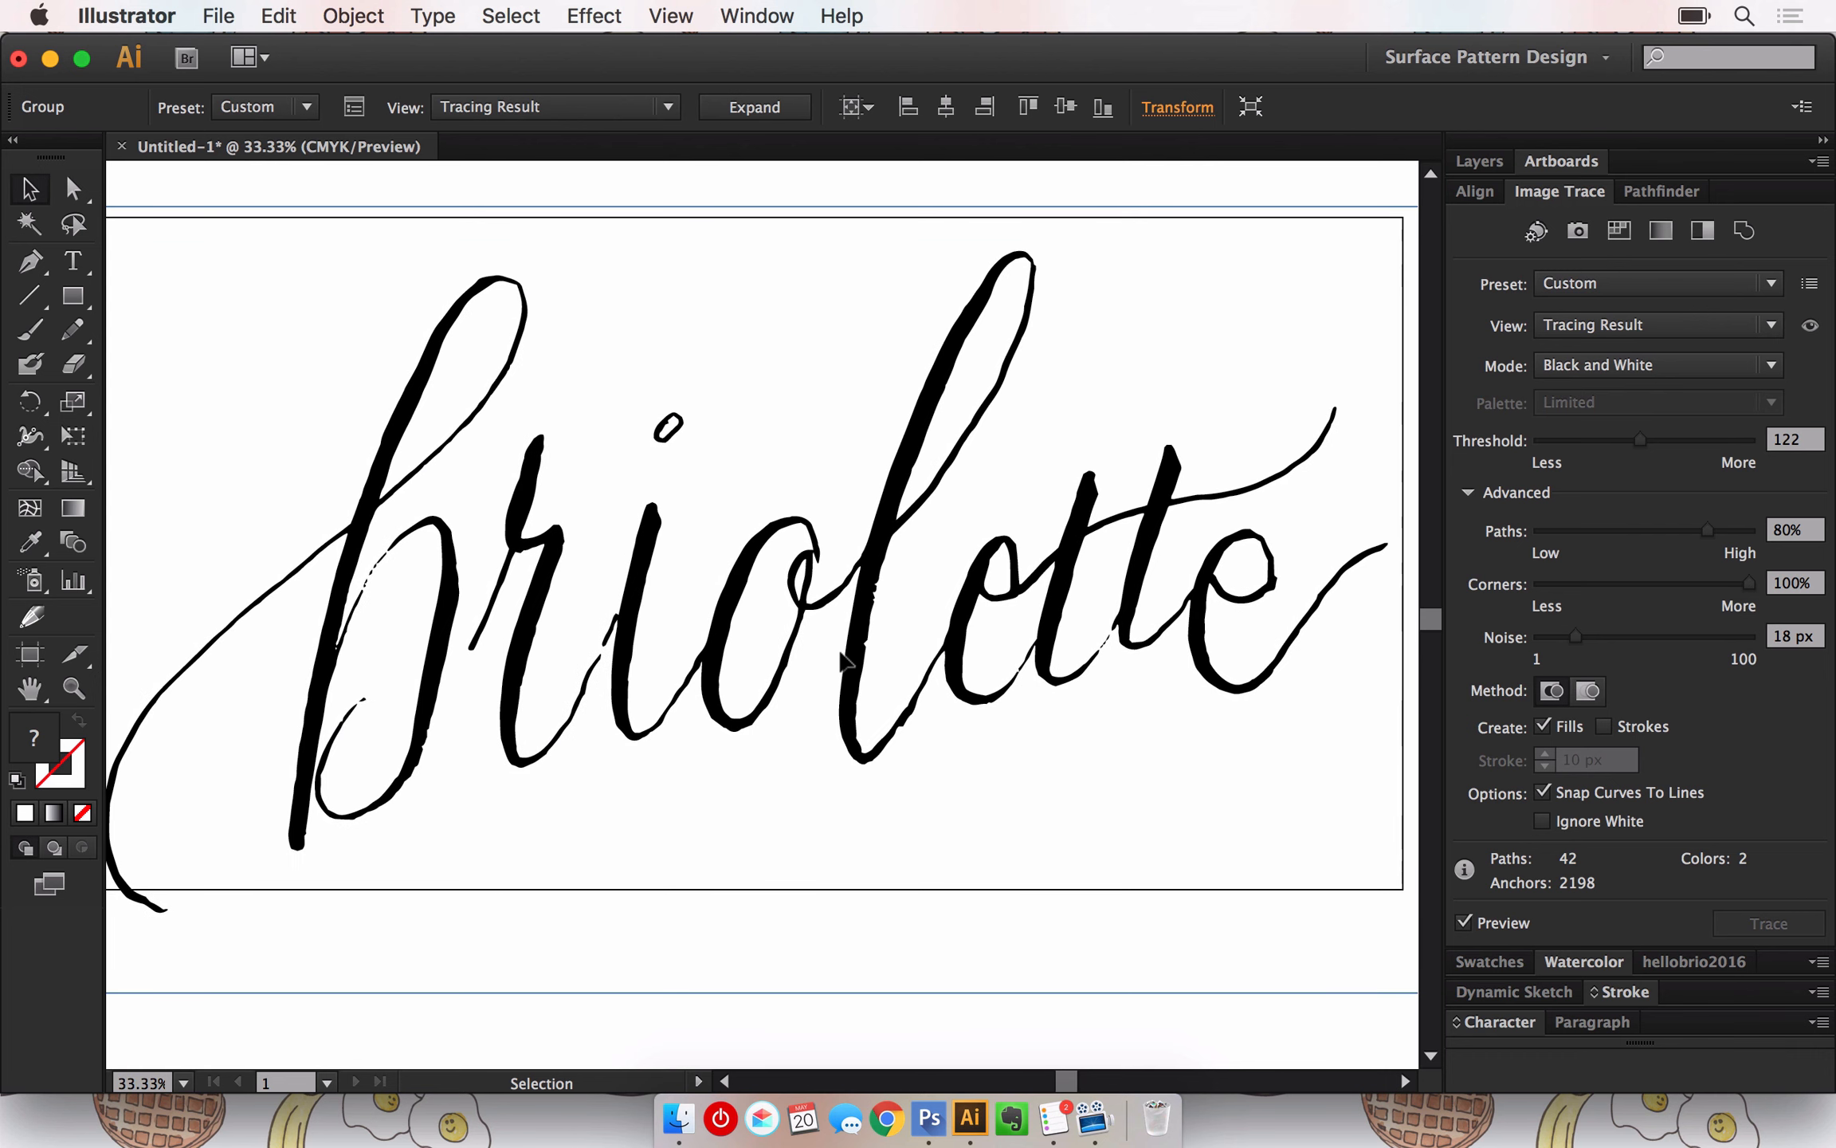
# Expand the tracing into editable paths and ungroup the resulting shapes
pyautogui.click(788, 116)
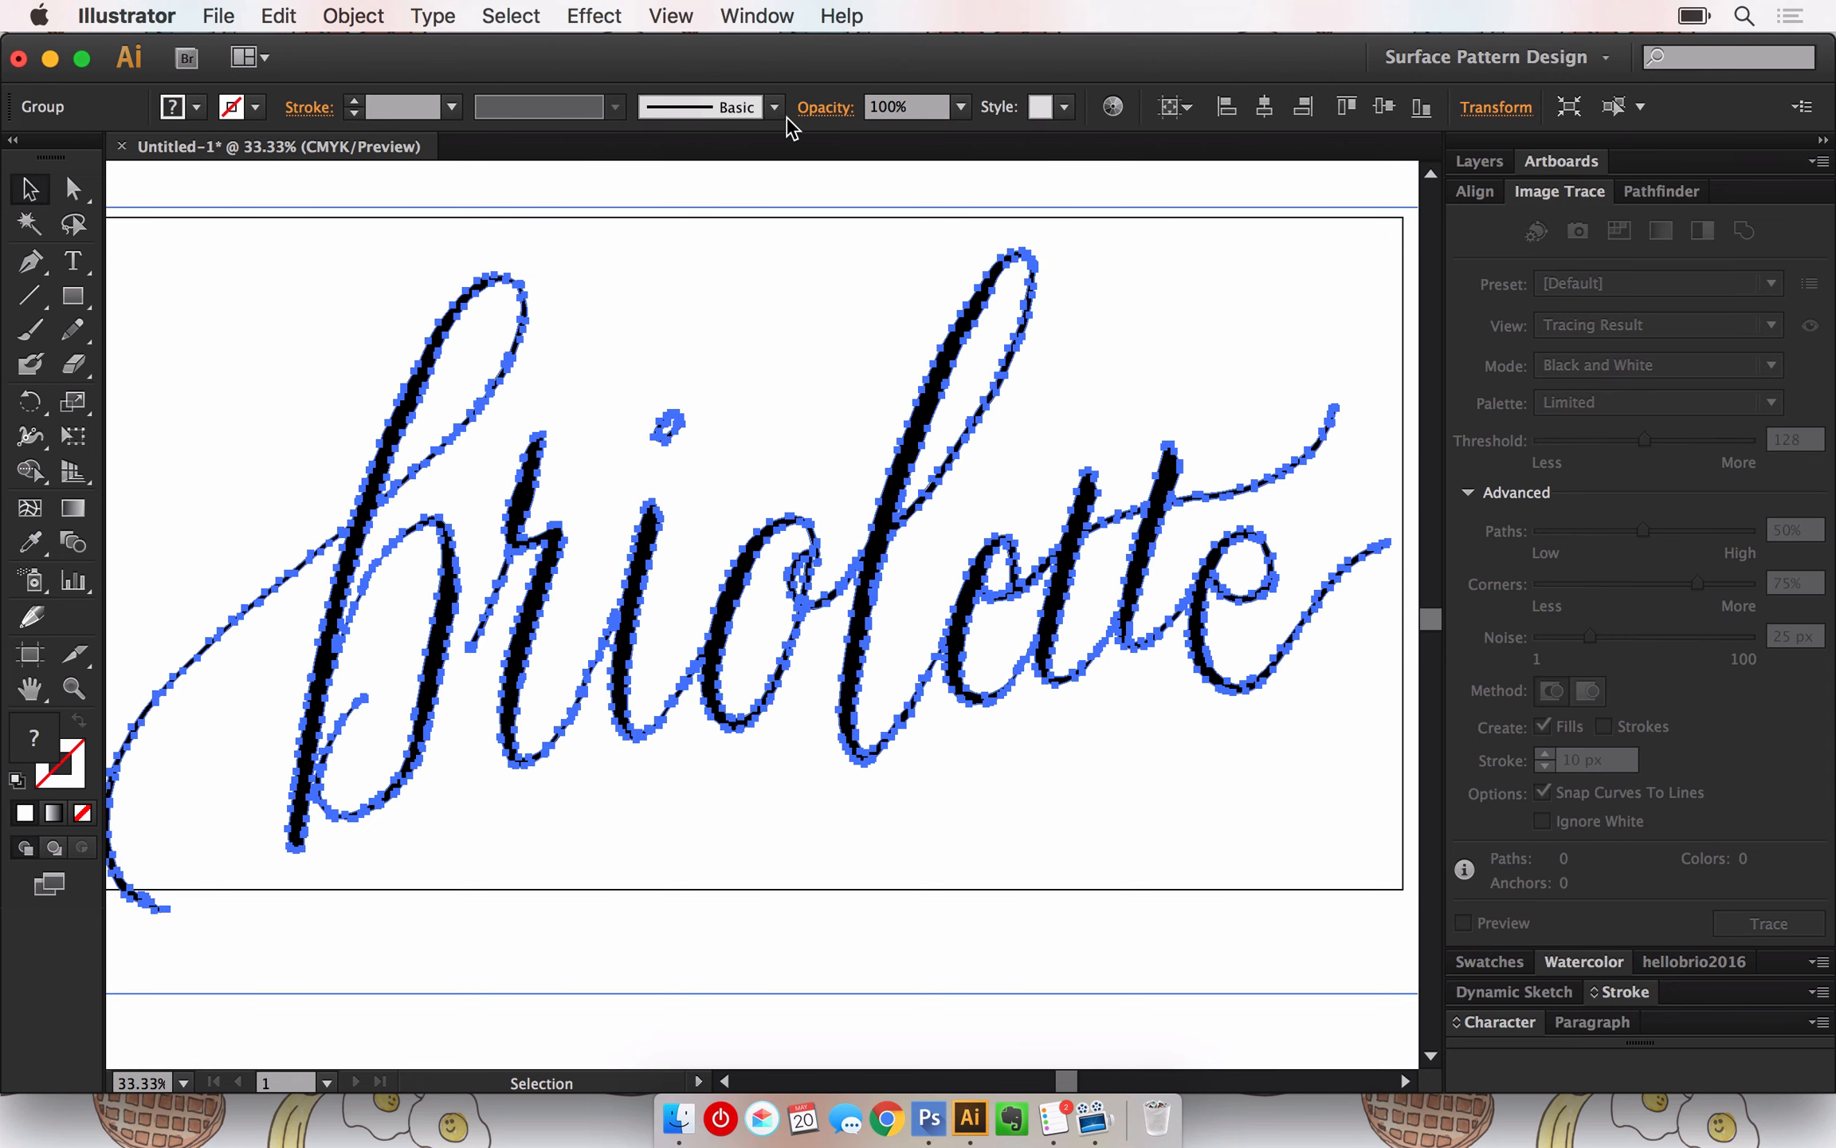
pyautogui.press('super+shift+g')
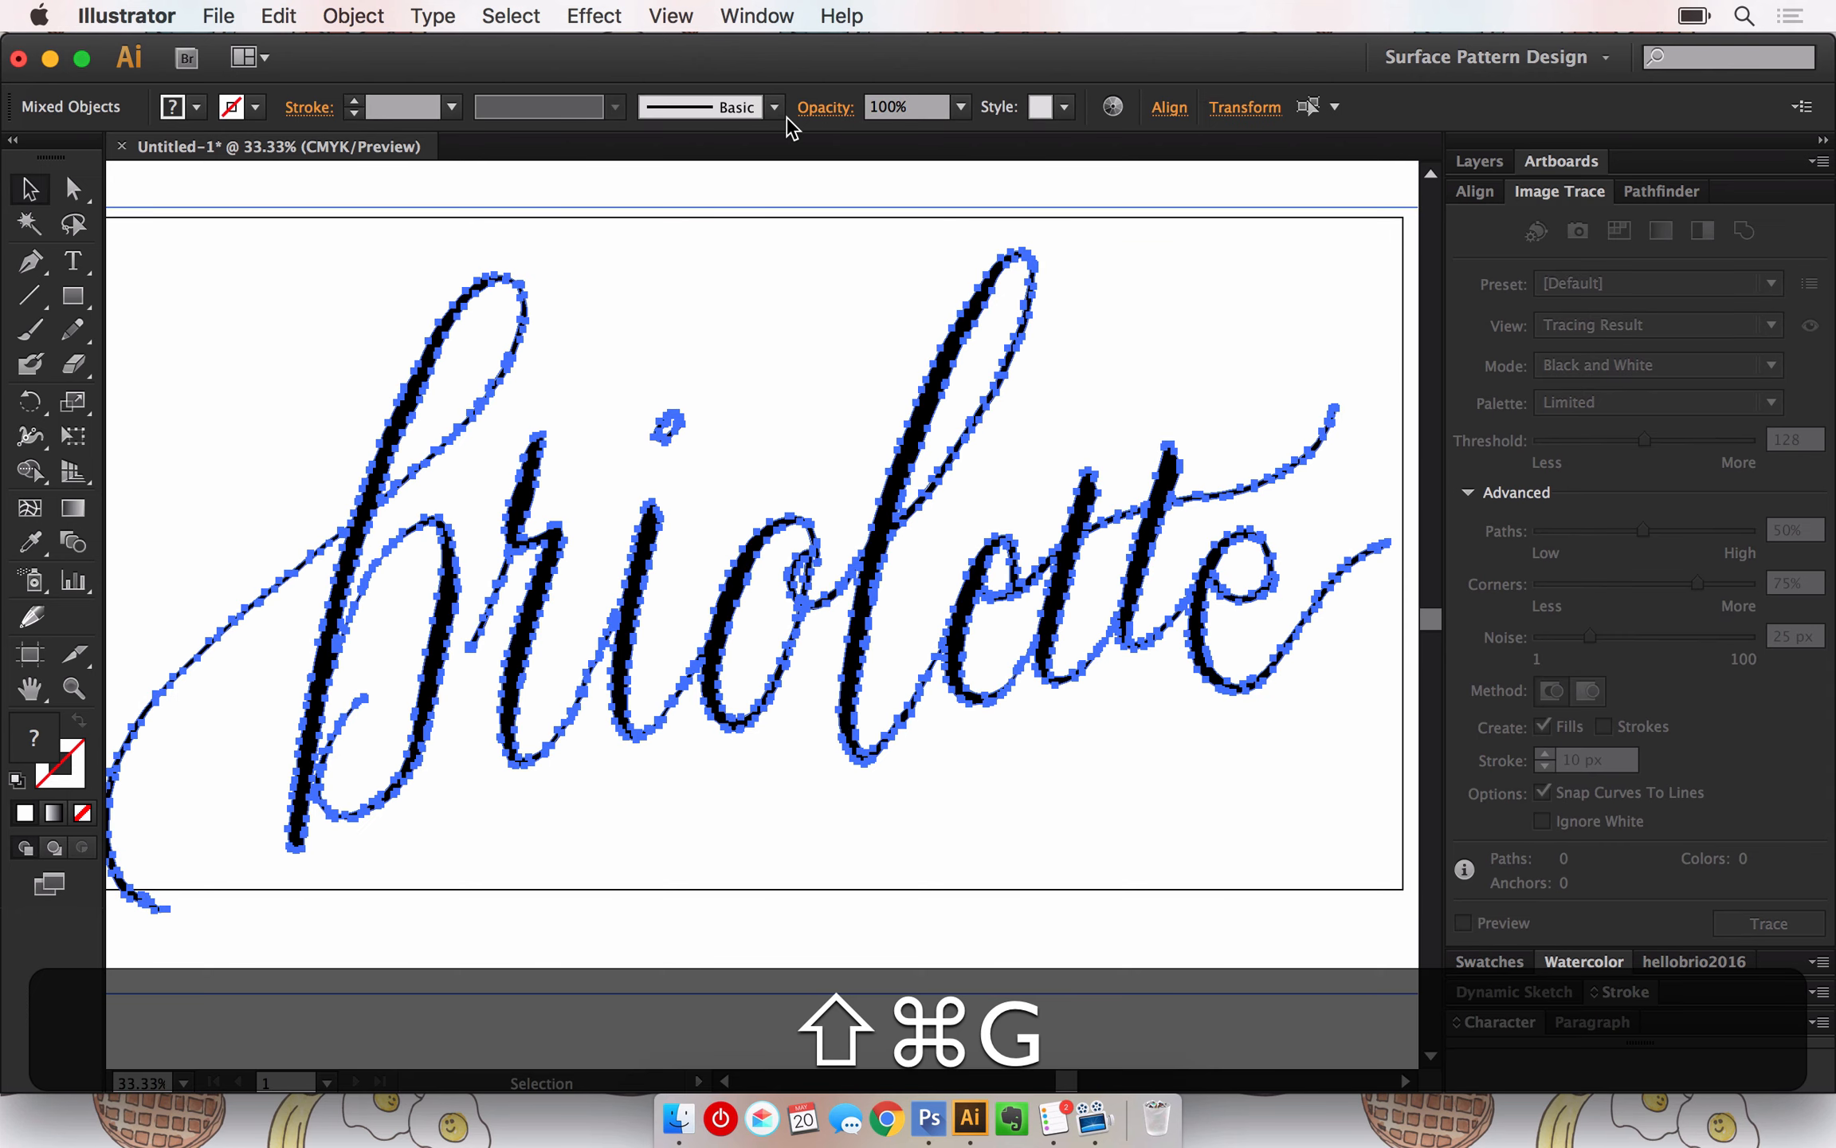
pyautogui.click(701, 169)
# Select the white background shape plus everything with the same fill color and delete it all
pyautogui.click(689, 233)
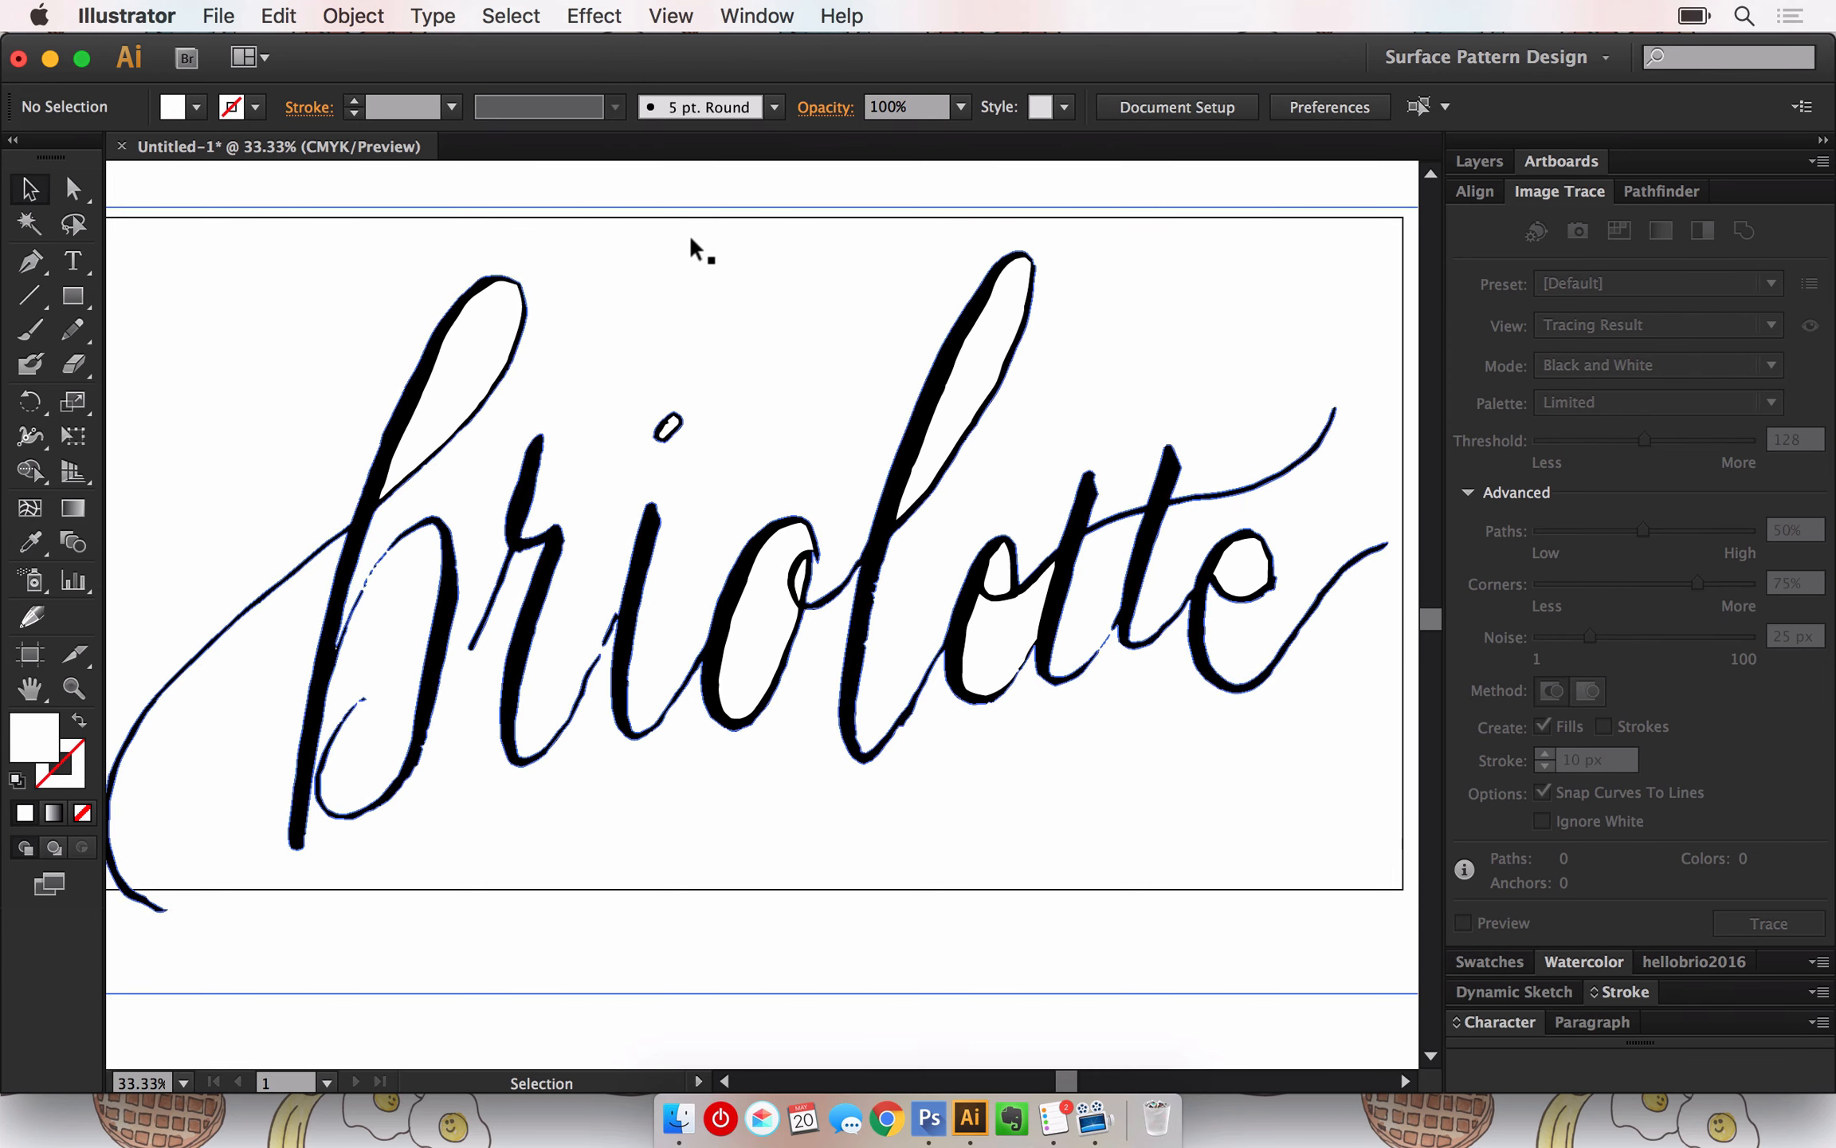
pyautogui.click(511, 16)
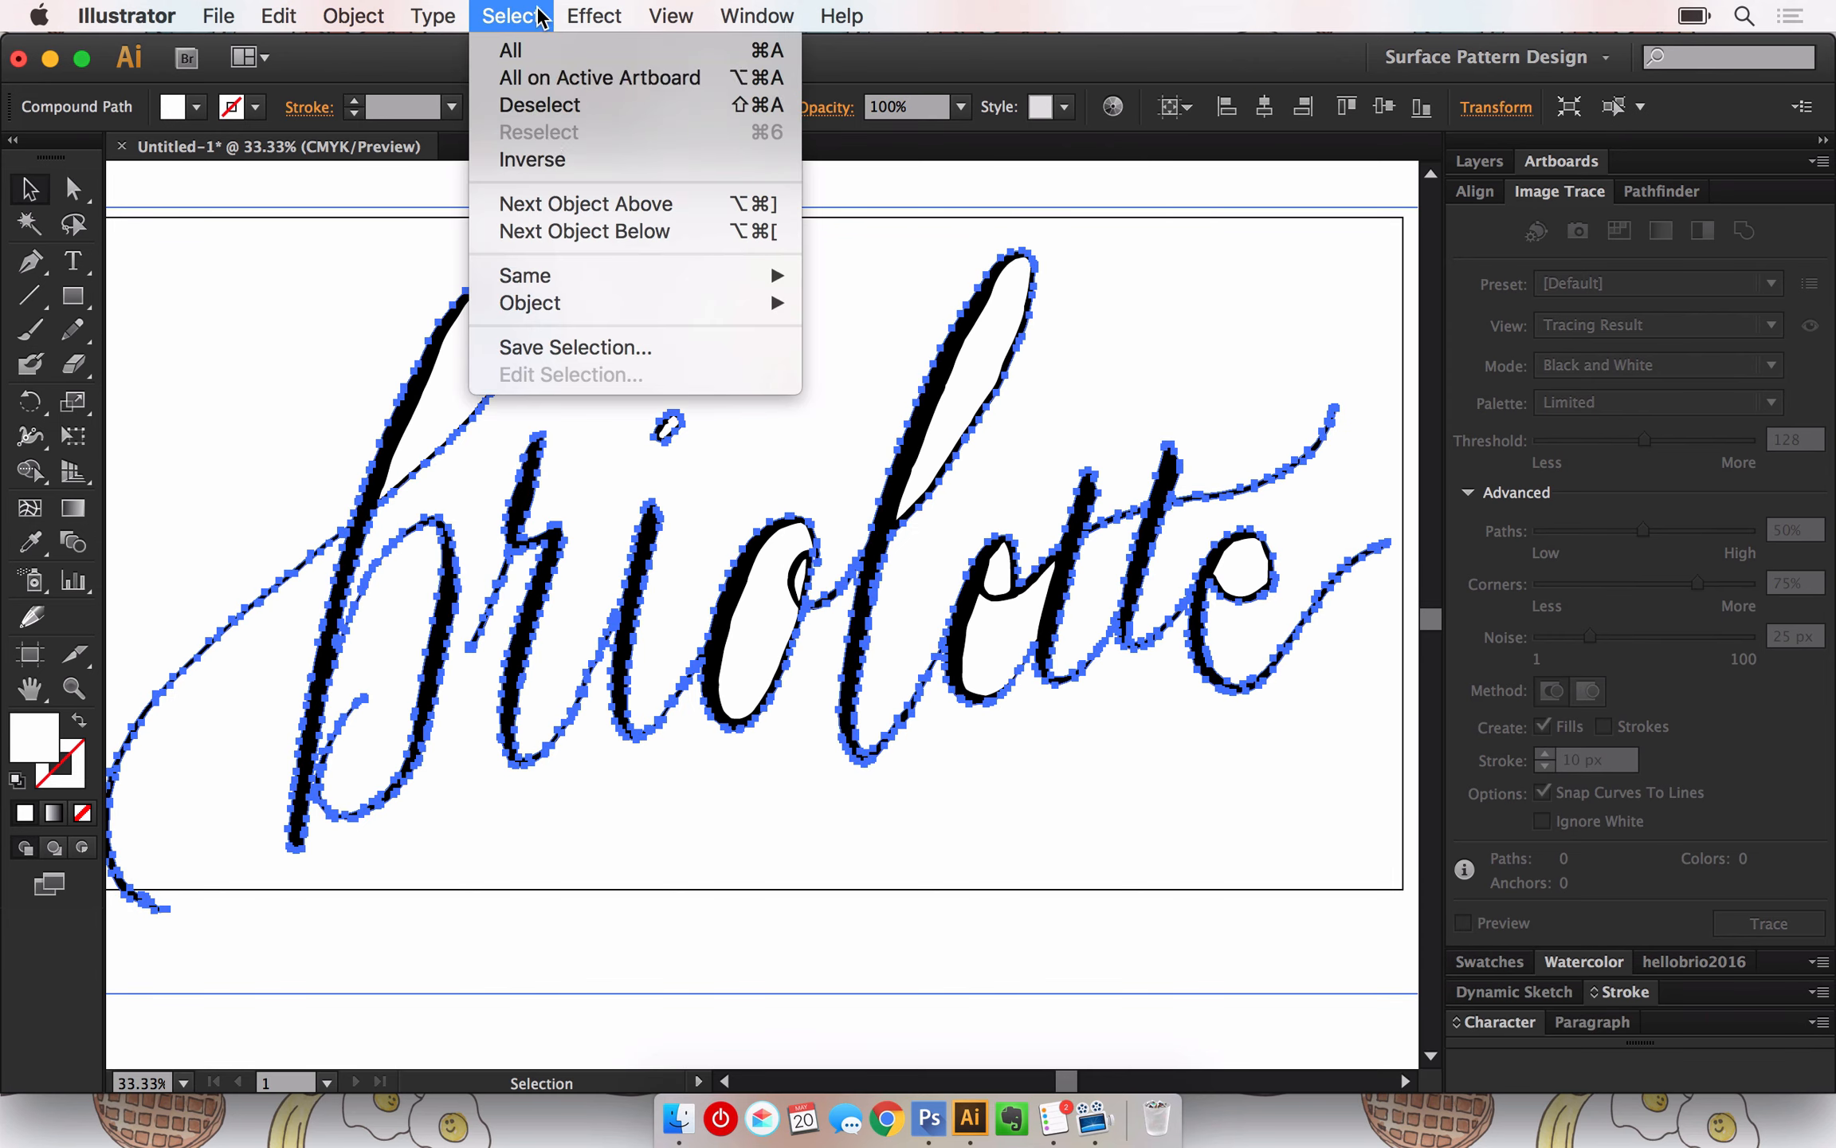
pyautogui.moveTo(599, 275)
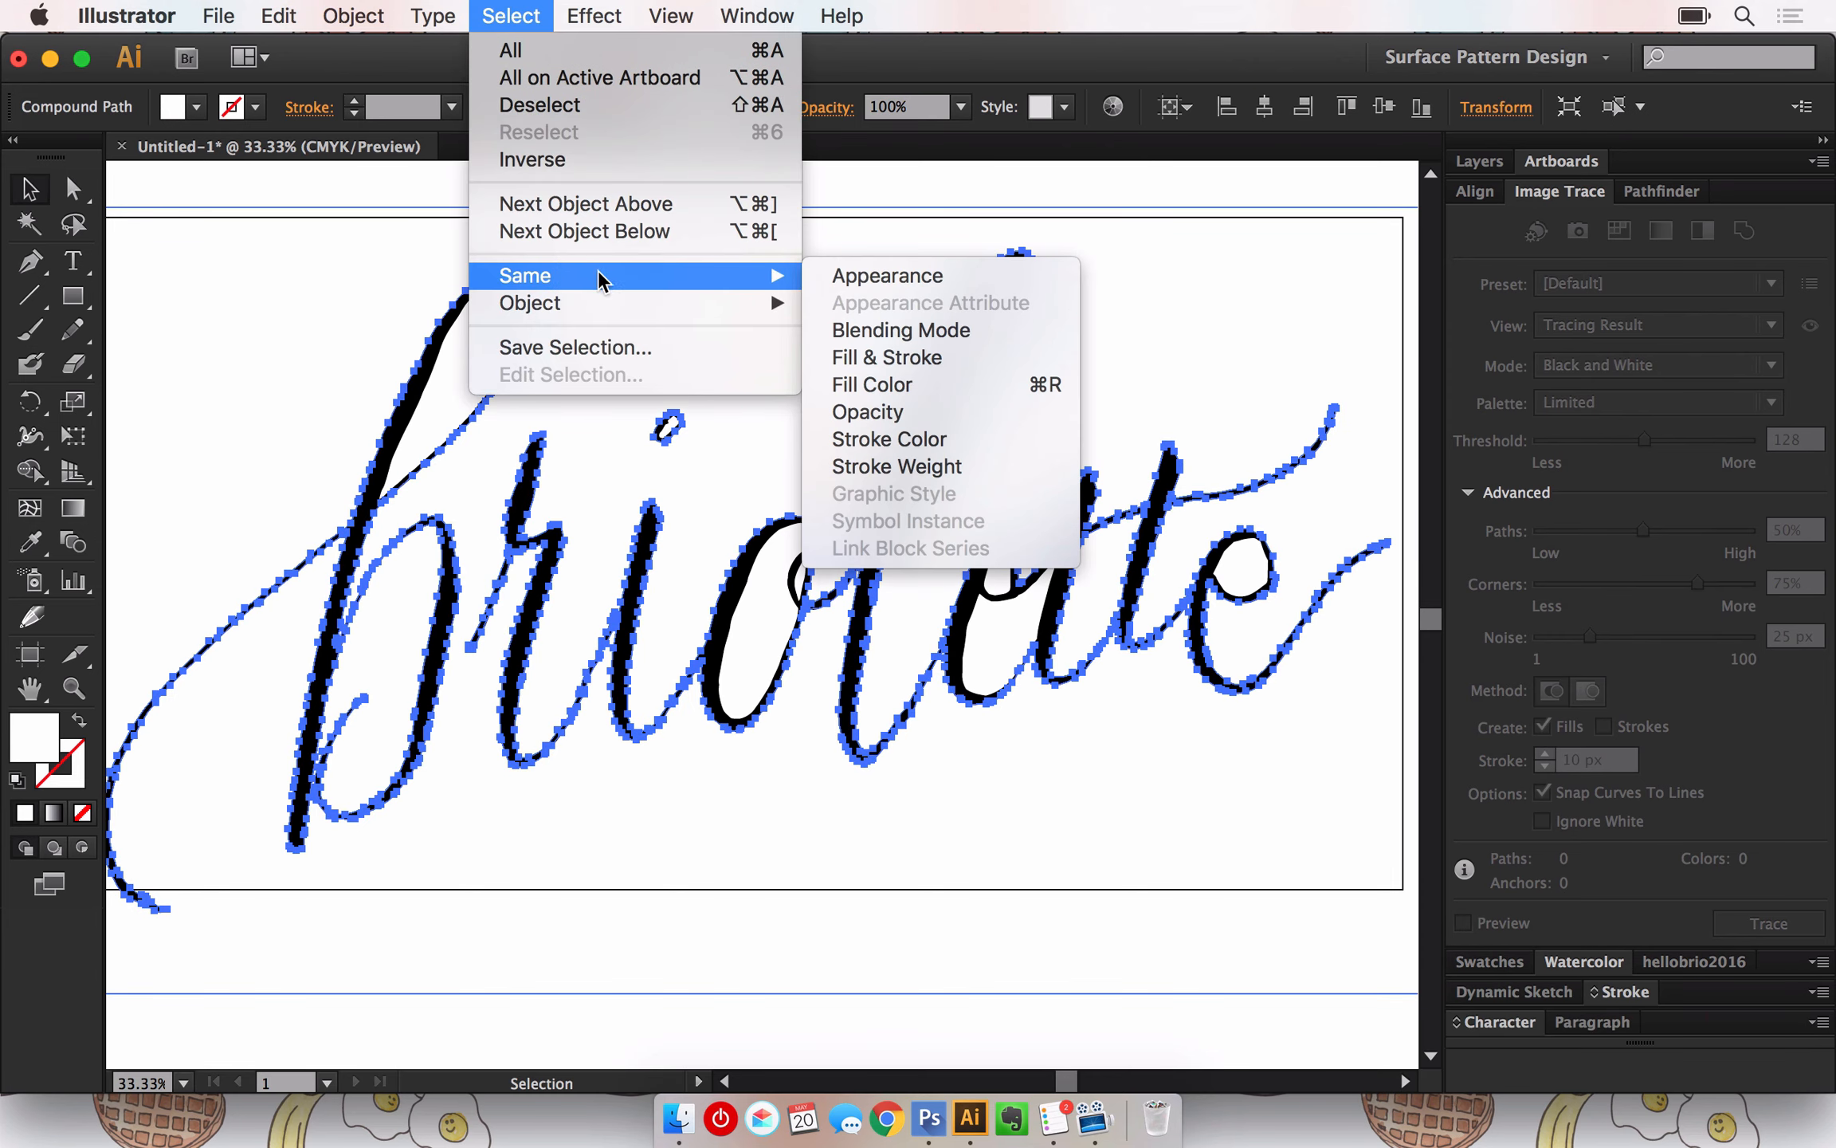
pyautogui.click(1010, 388)
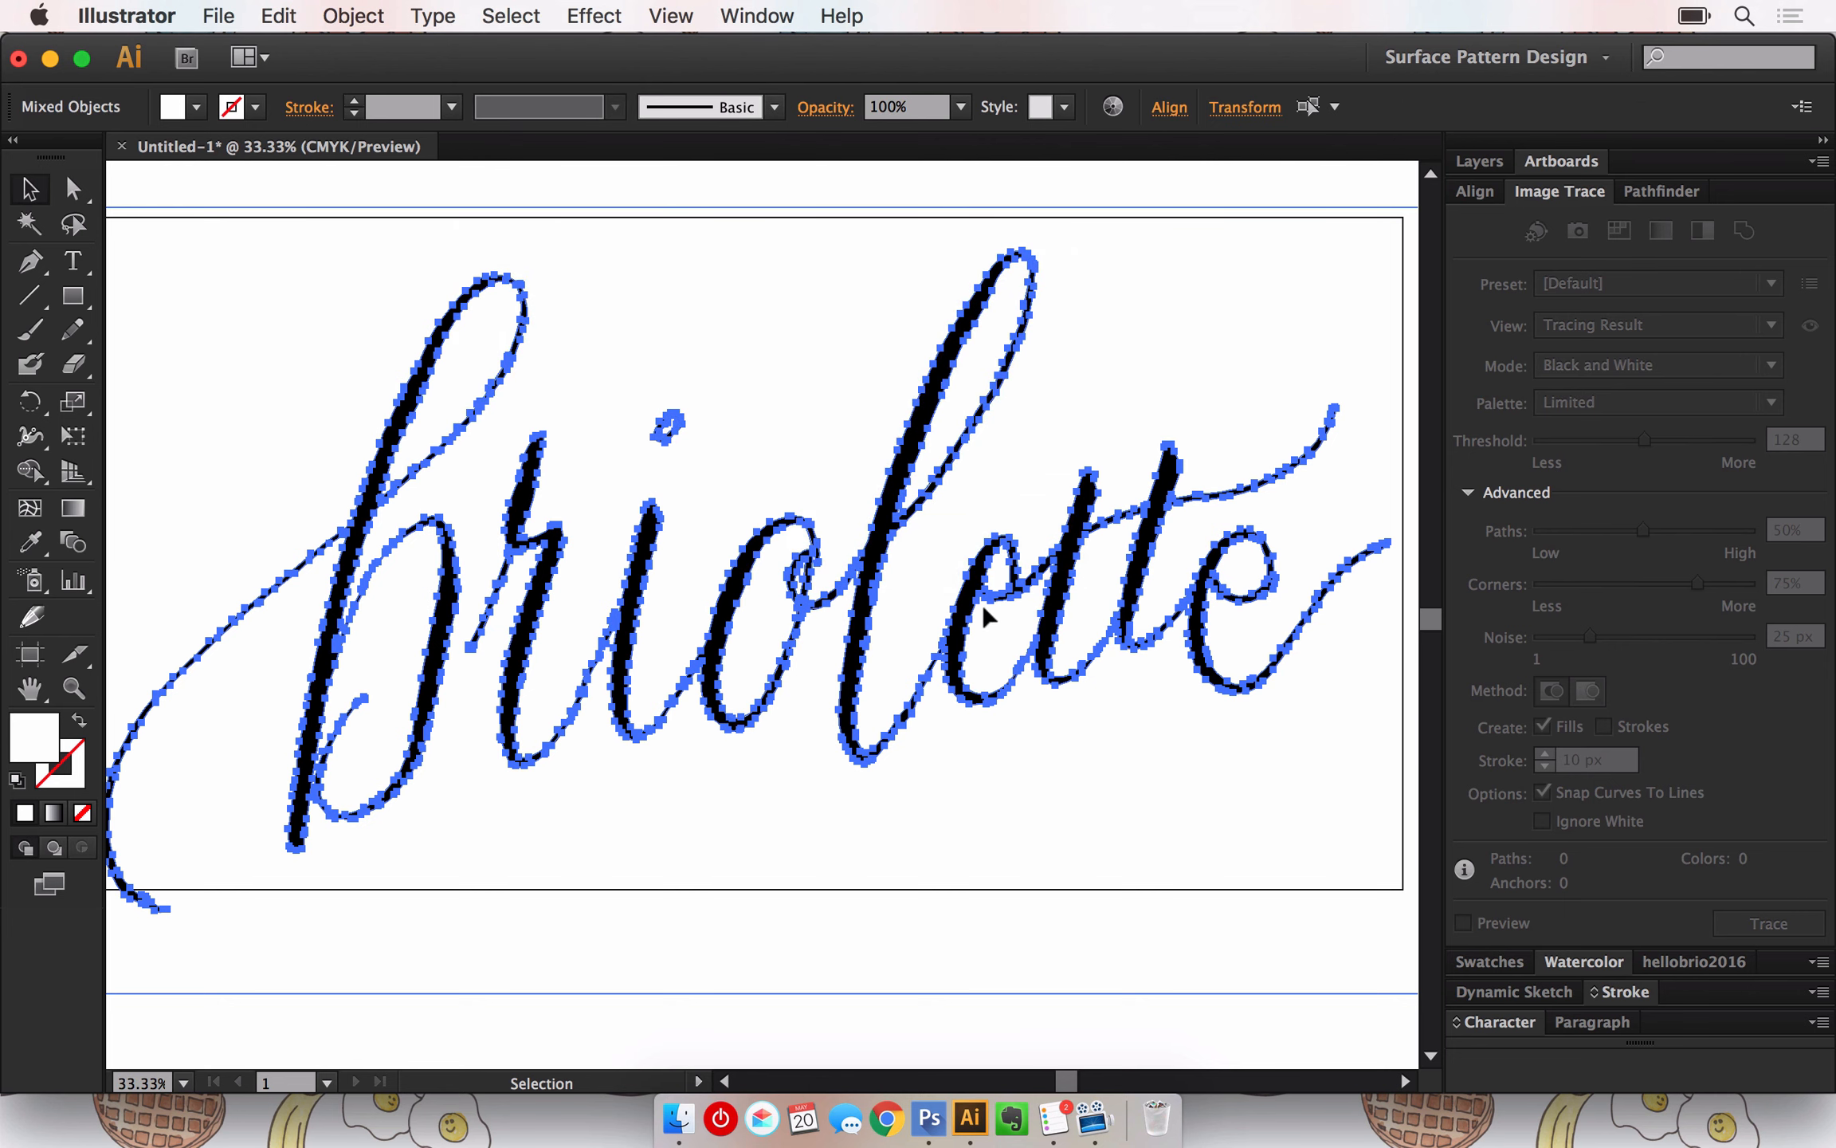
pyautogui.press('BackSpace')
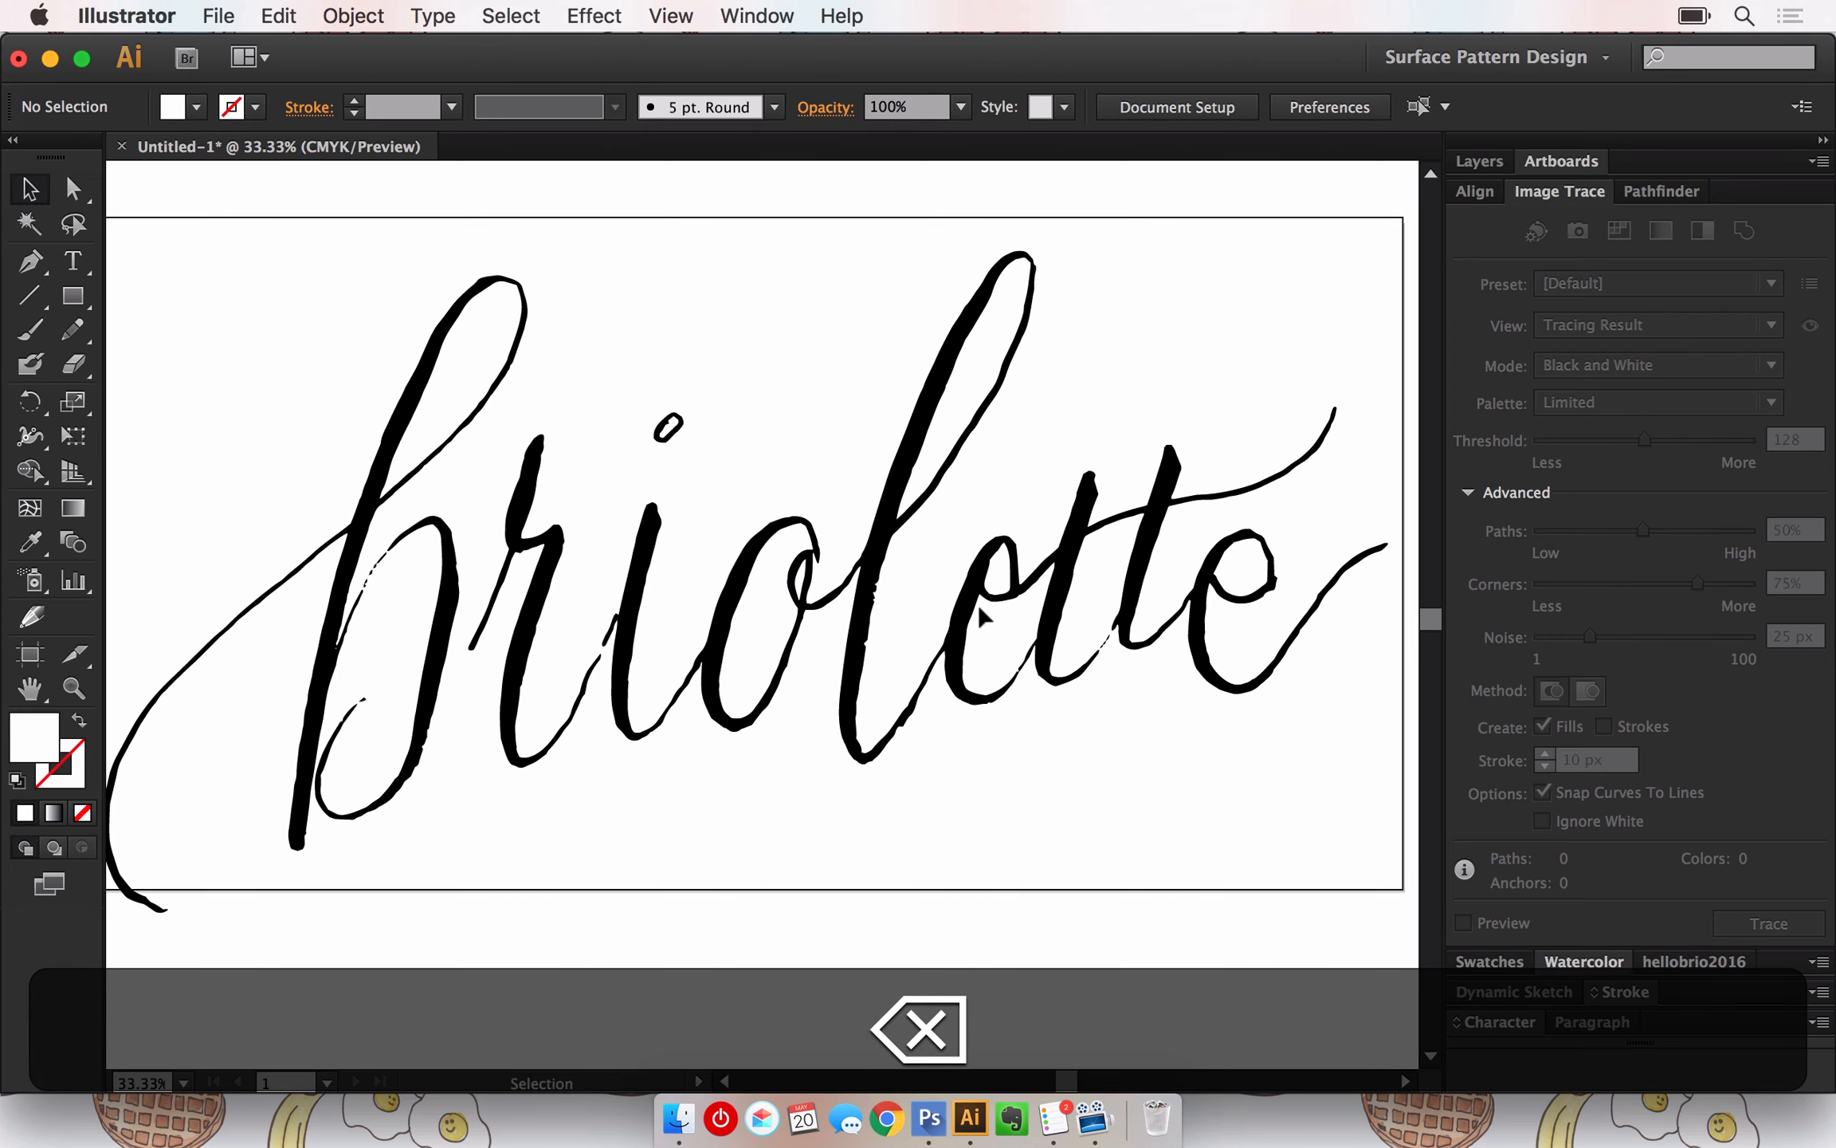
pyautogui.click(859, 593)
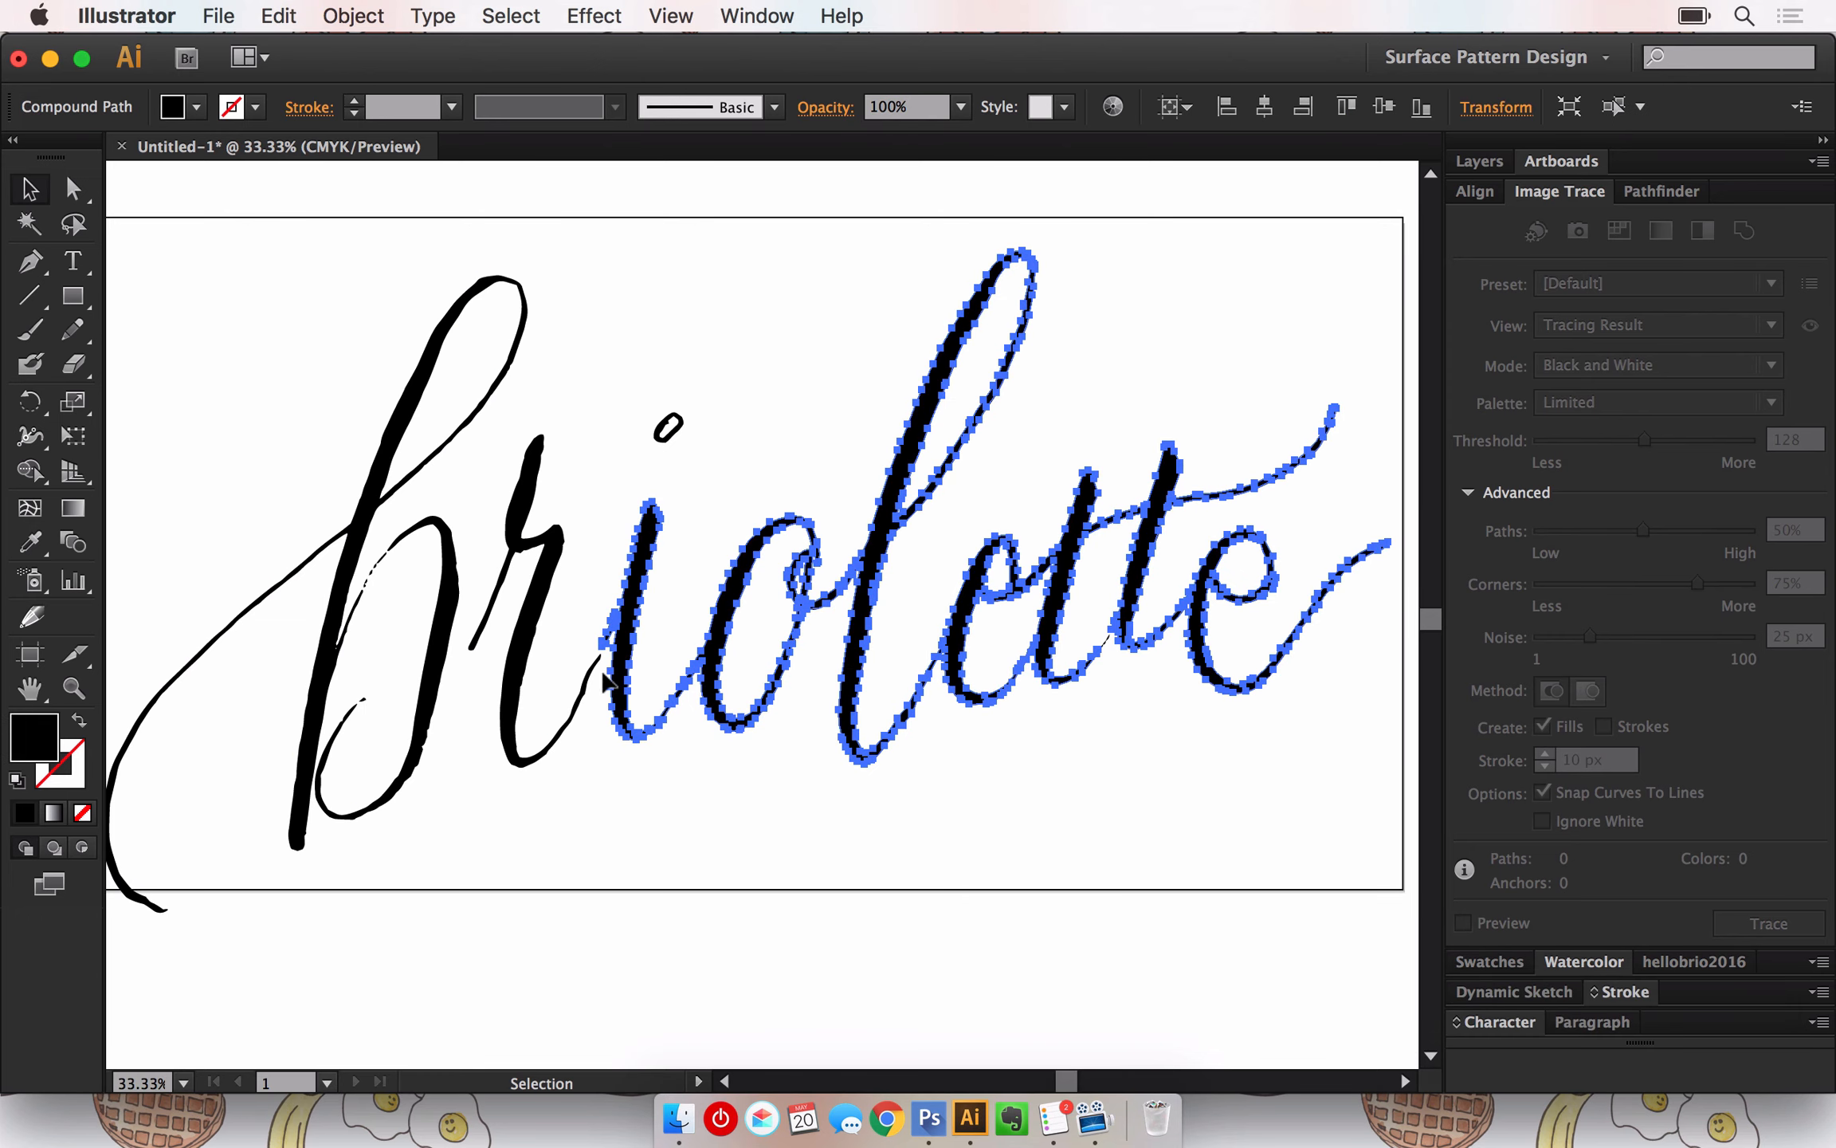
pyautogui.click(582, 706)
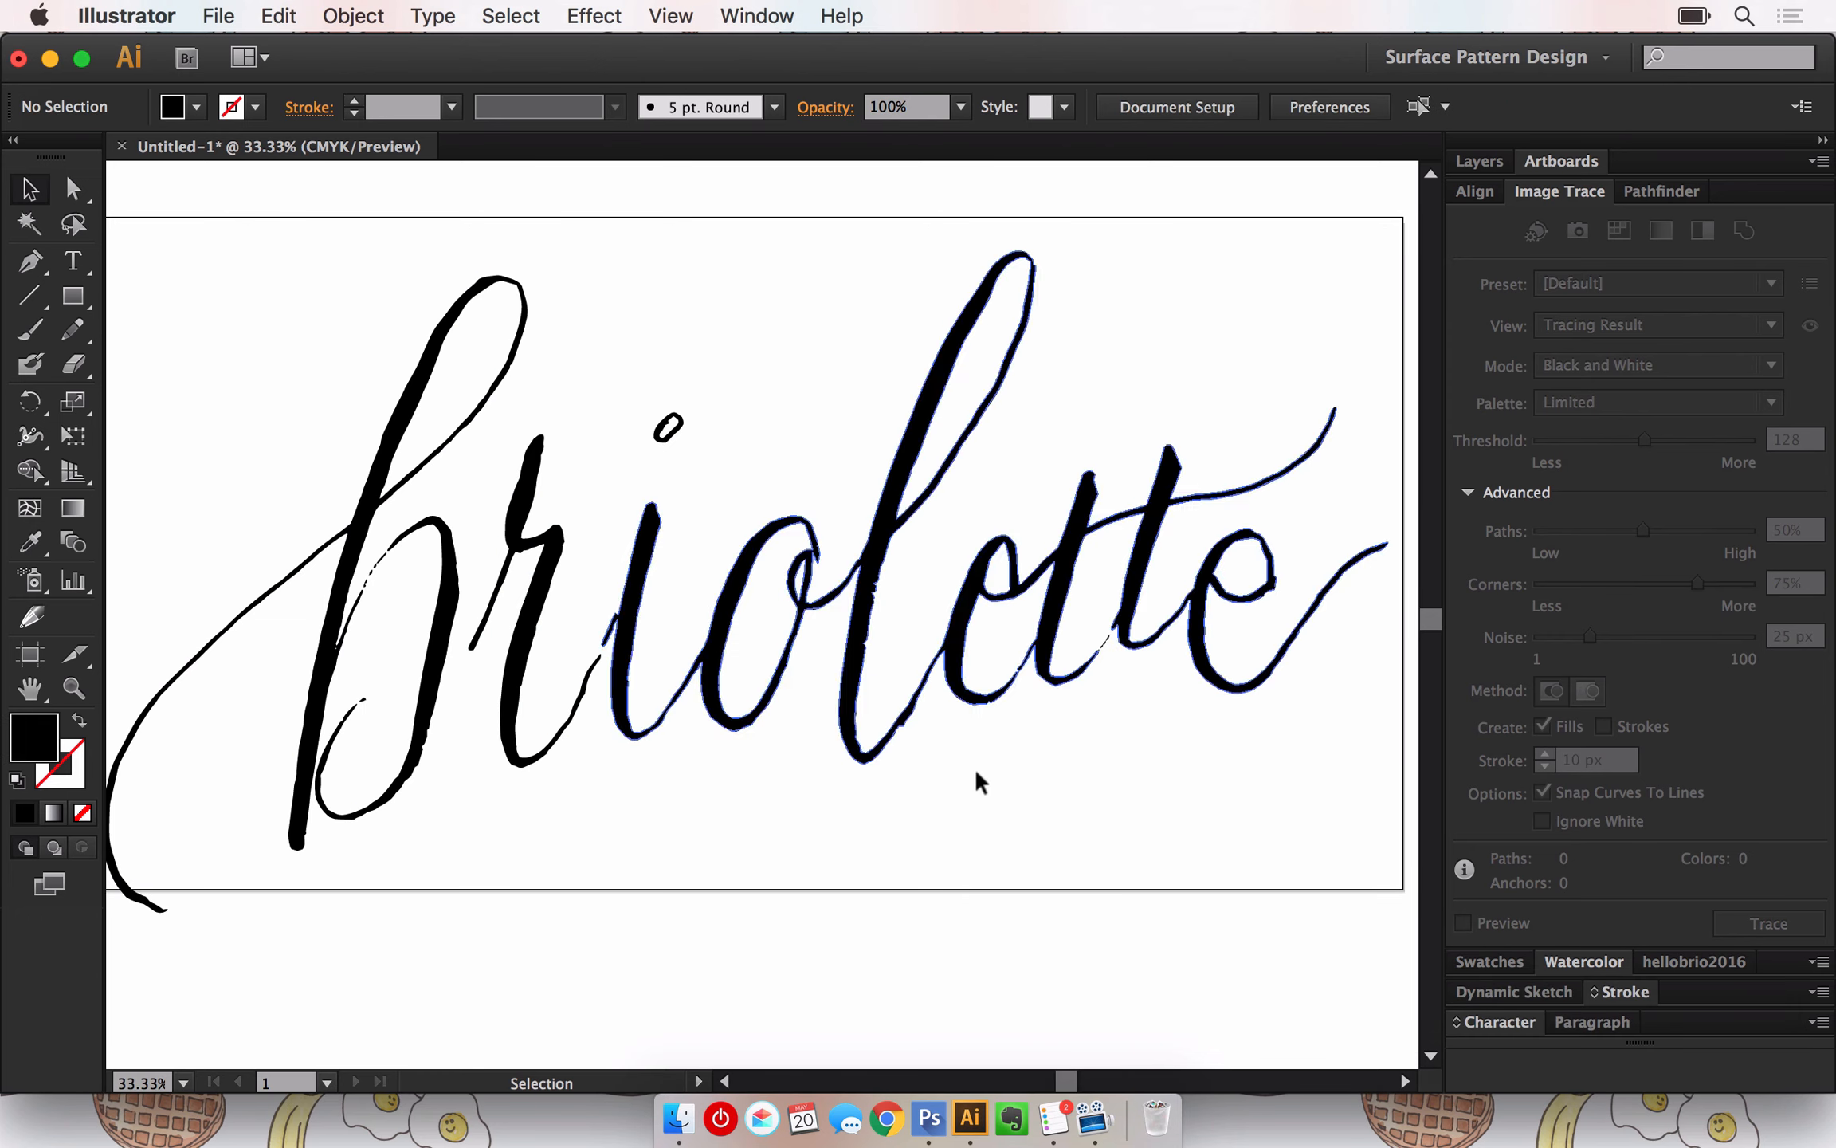
# Try to recolor all of the lettering with the red fill #d86868
pyautogui.press('super+a')
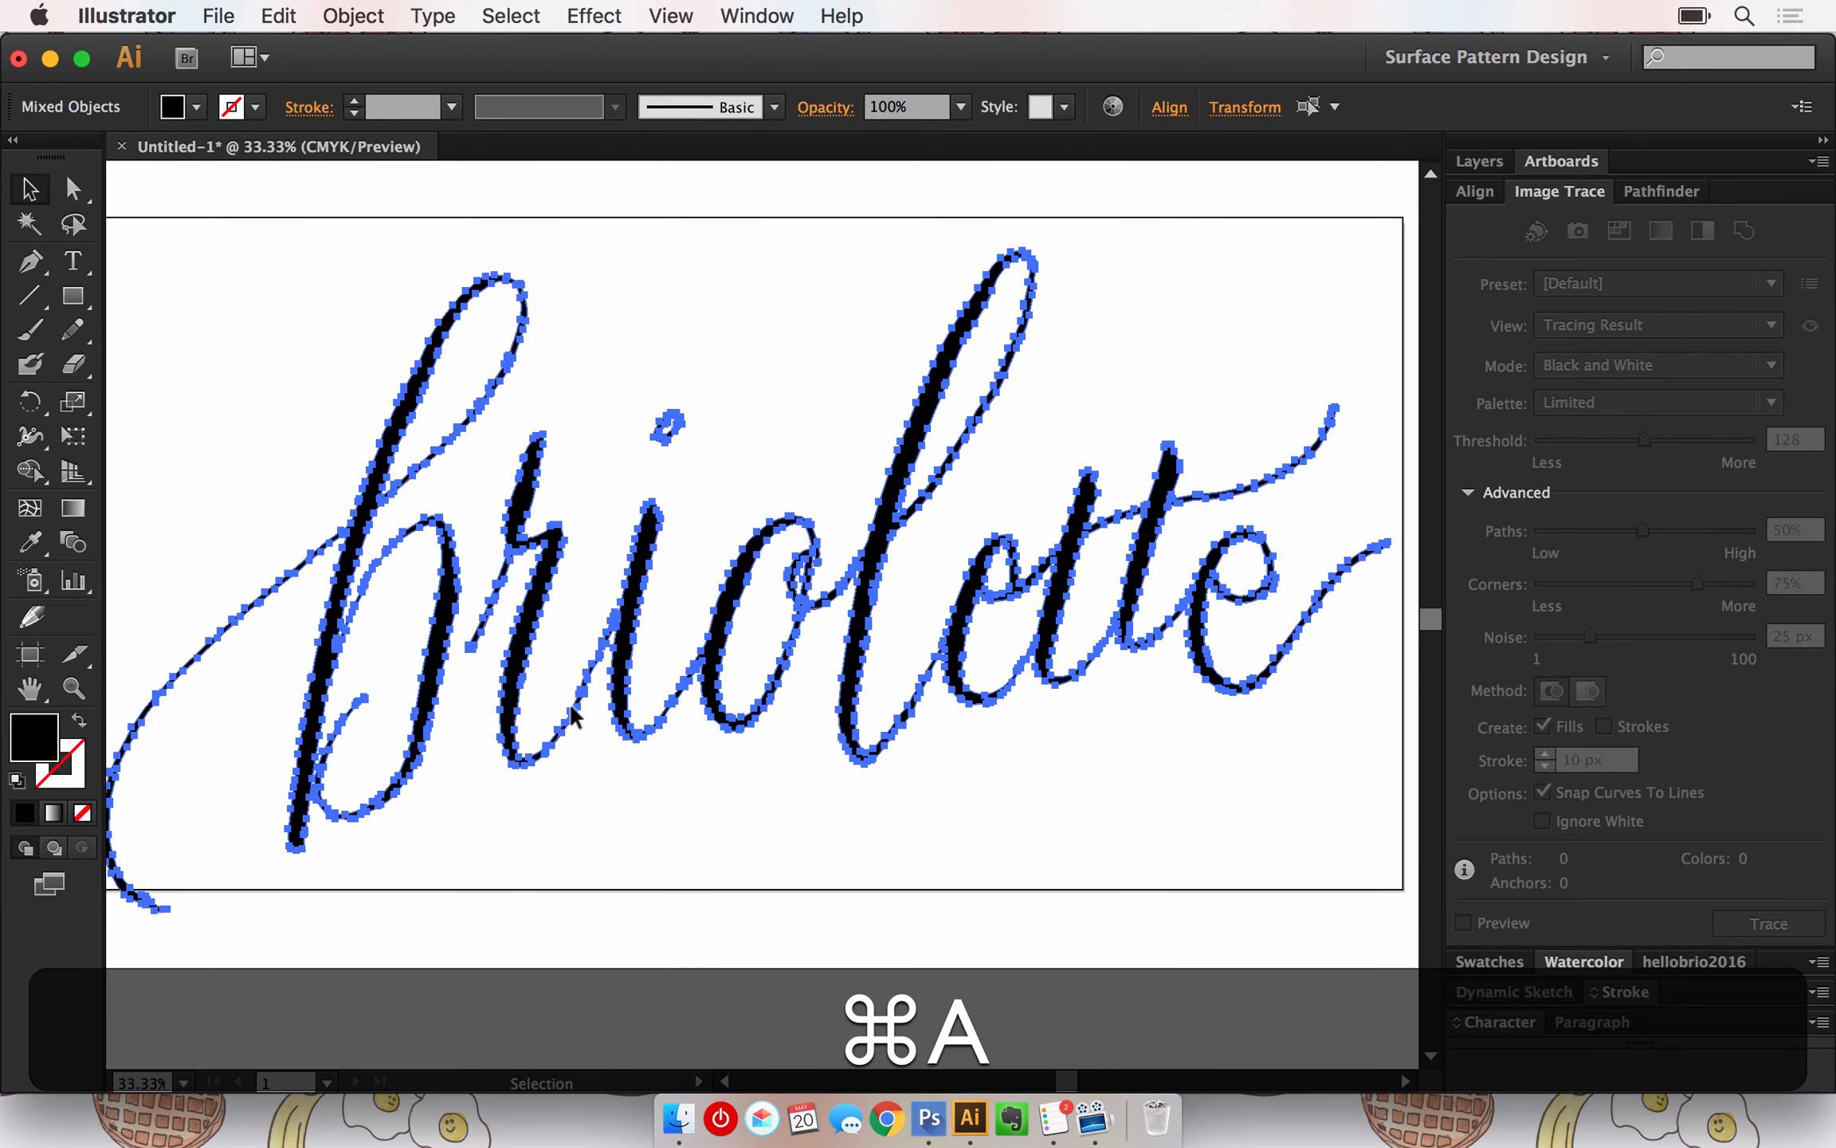
pyautogui.doubleClick(32, 735)
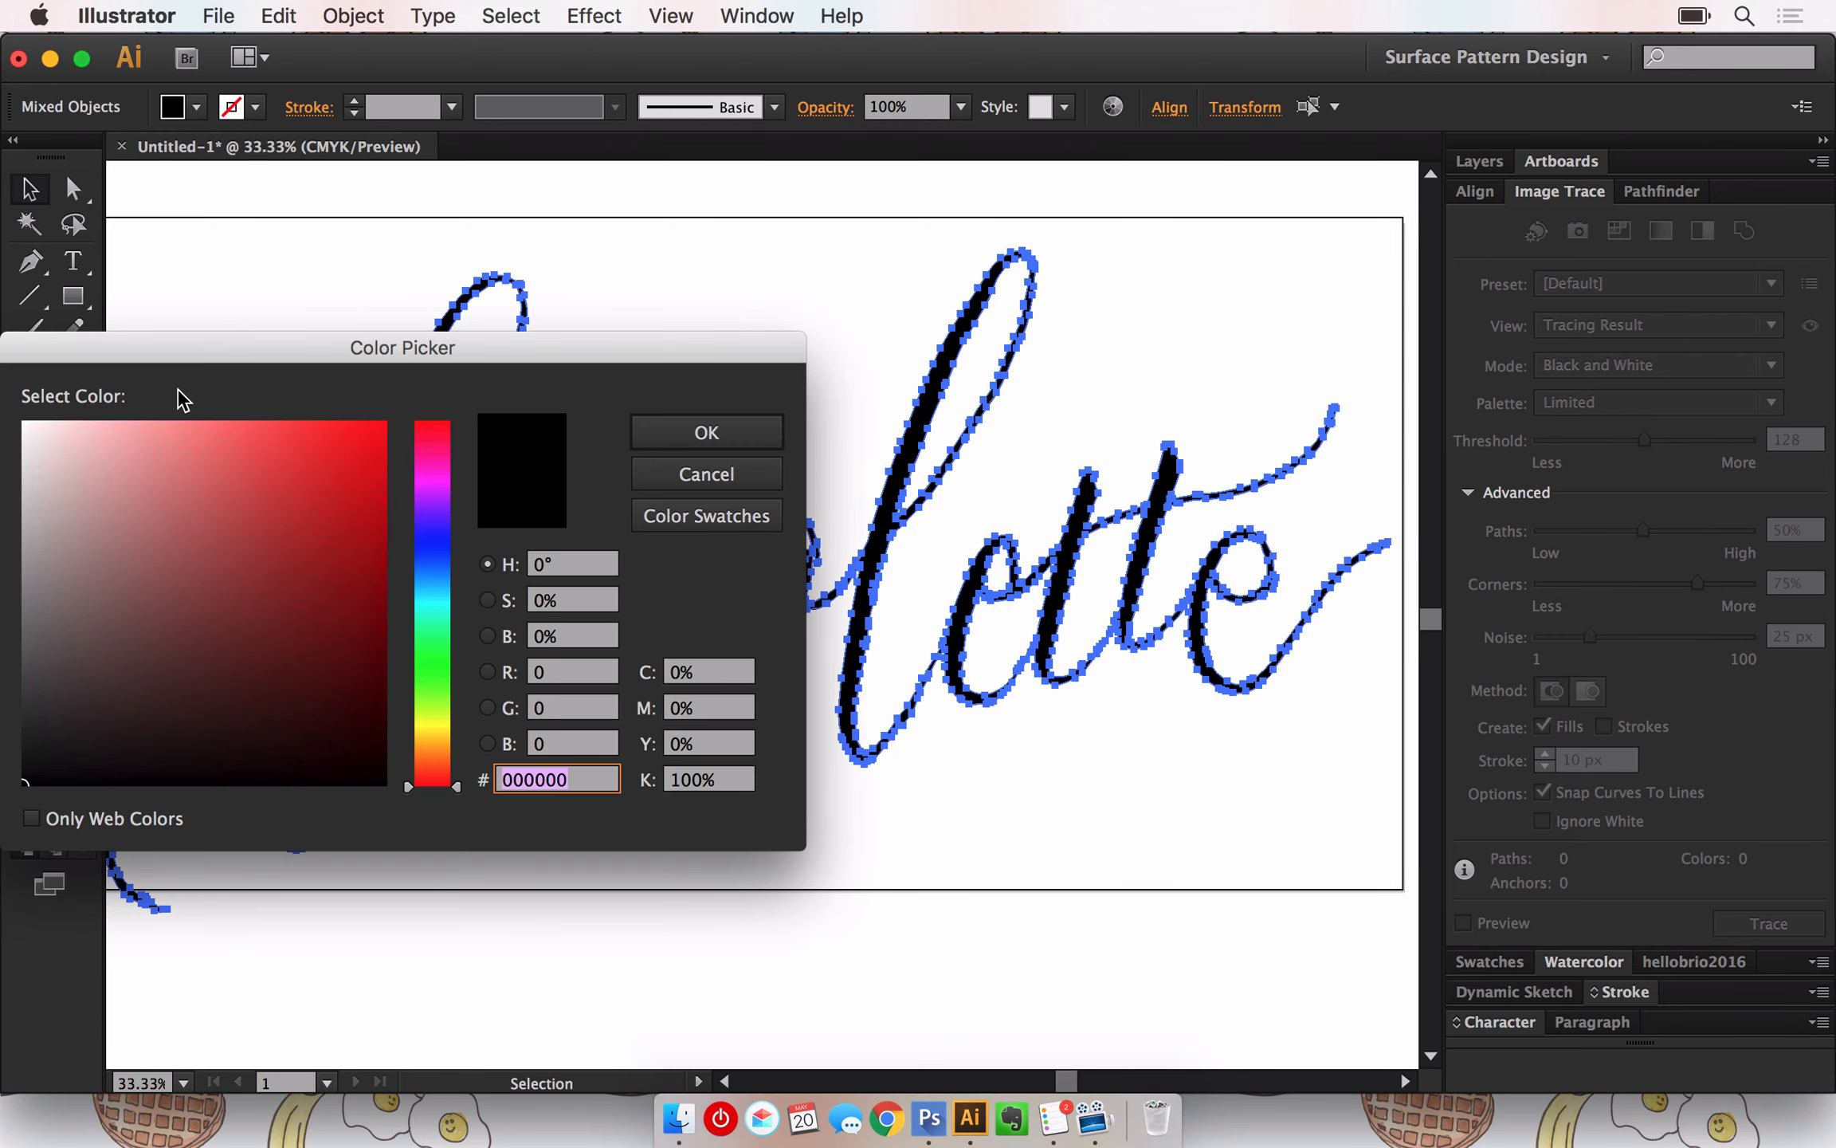
pyautogui.click(244, 508)
pyautogui.click(336, 556)
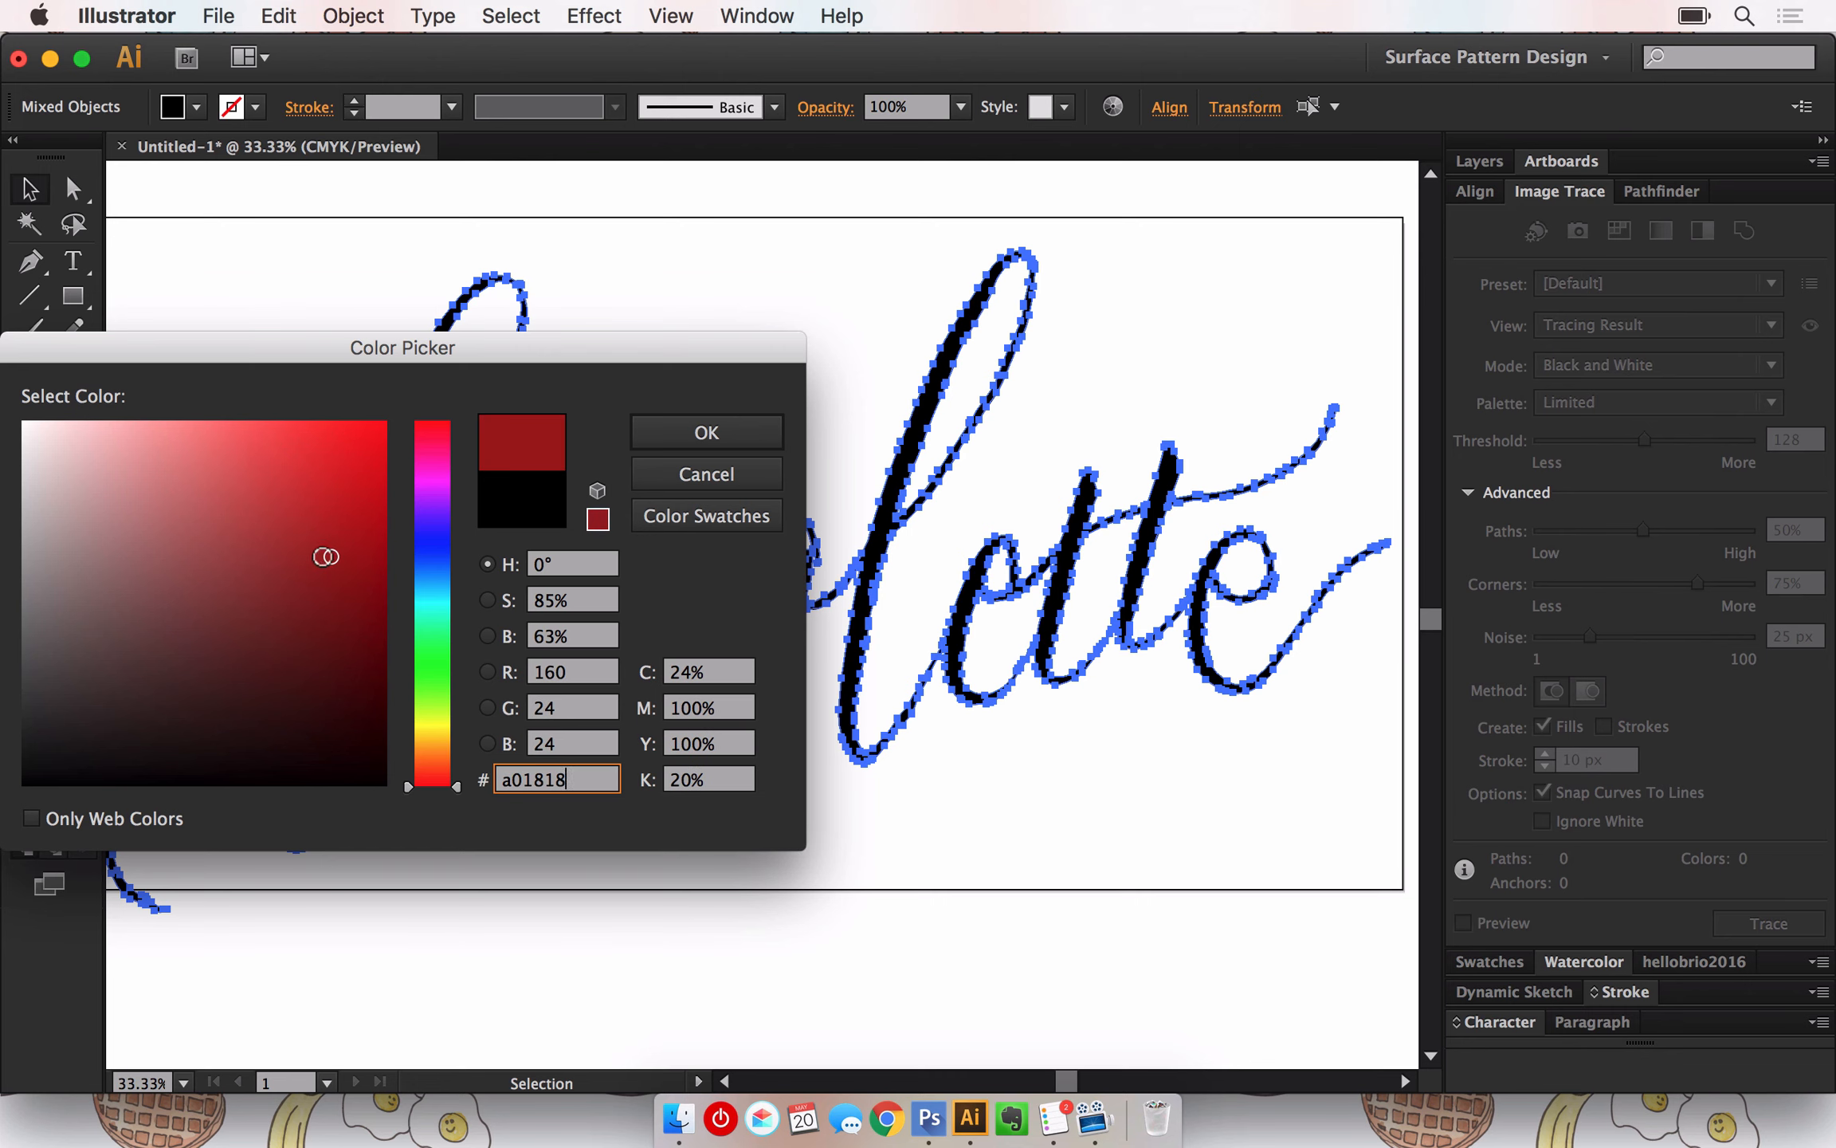
pyautogui.click(212, 529)
pyautogui.click(214, 472)
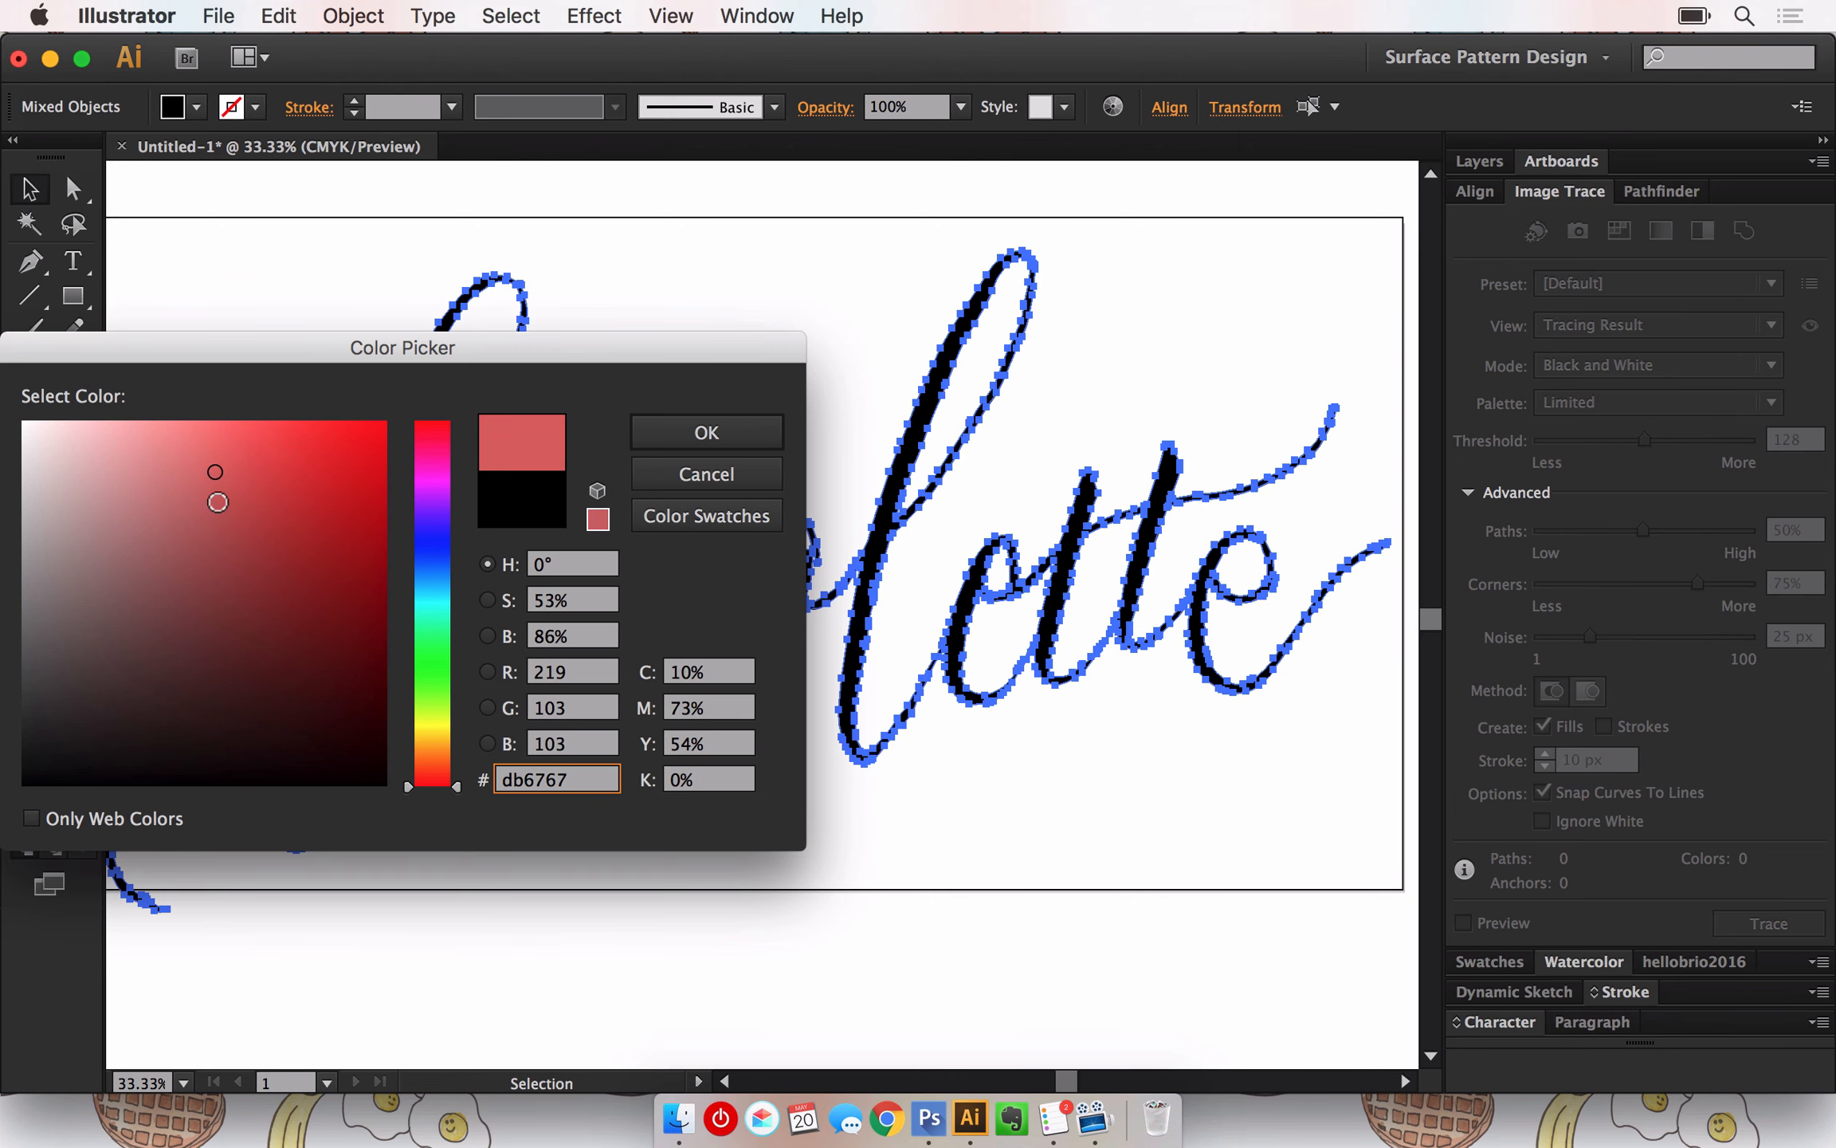
pyautogui.click(216, 503)
pyautogui.click(212, 476)
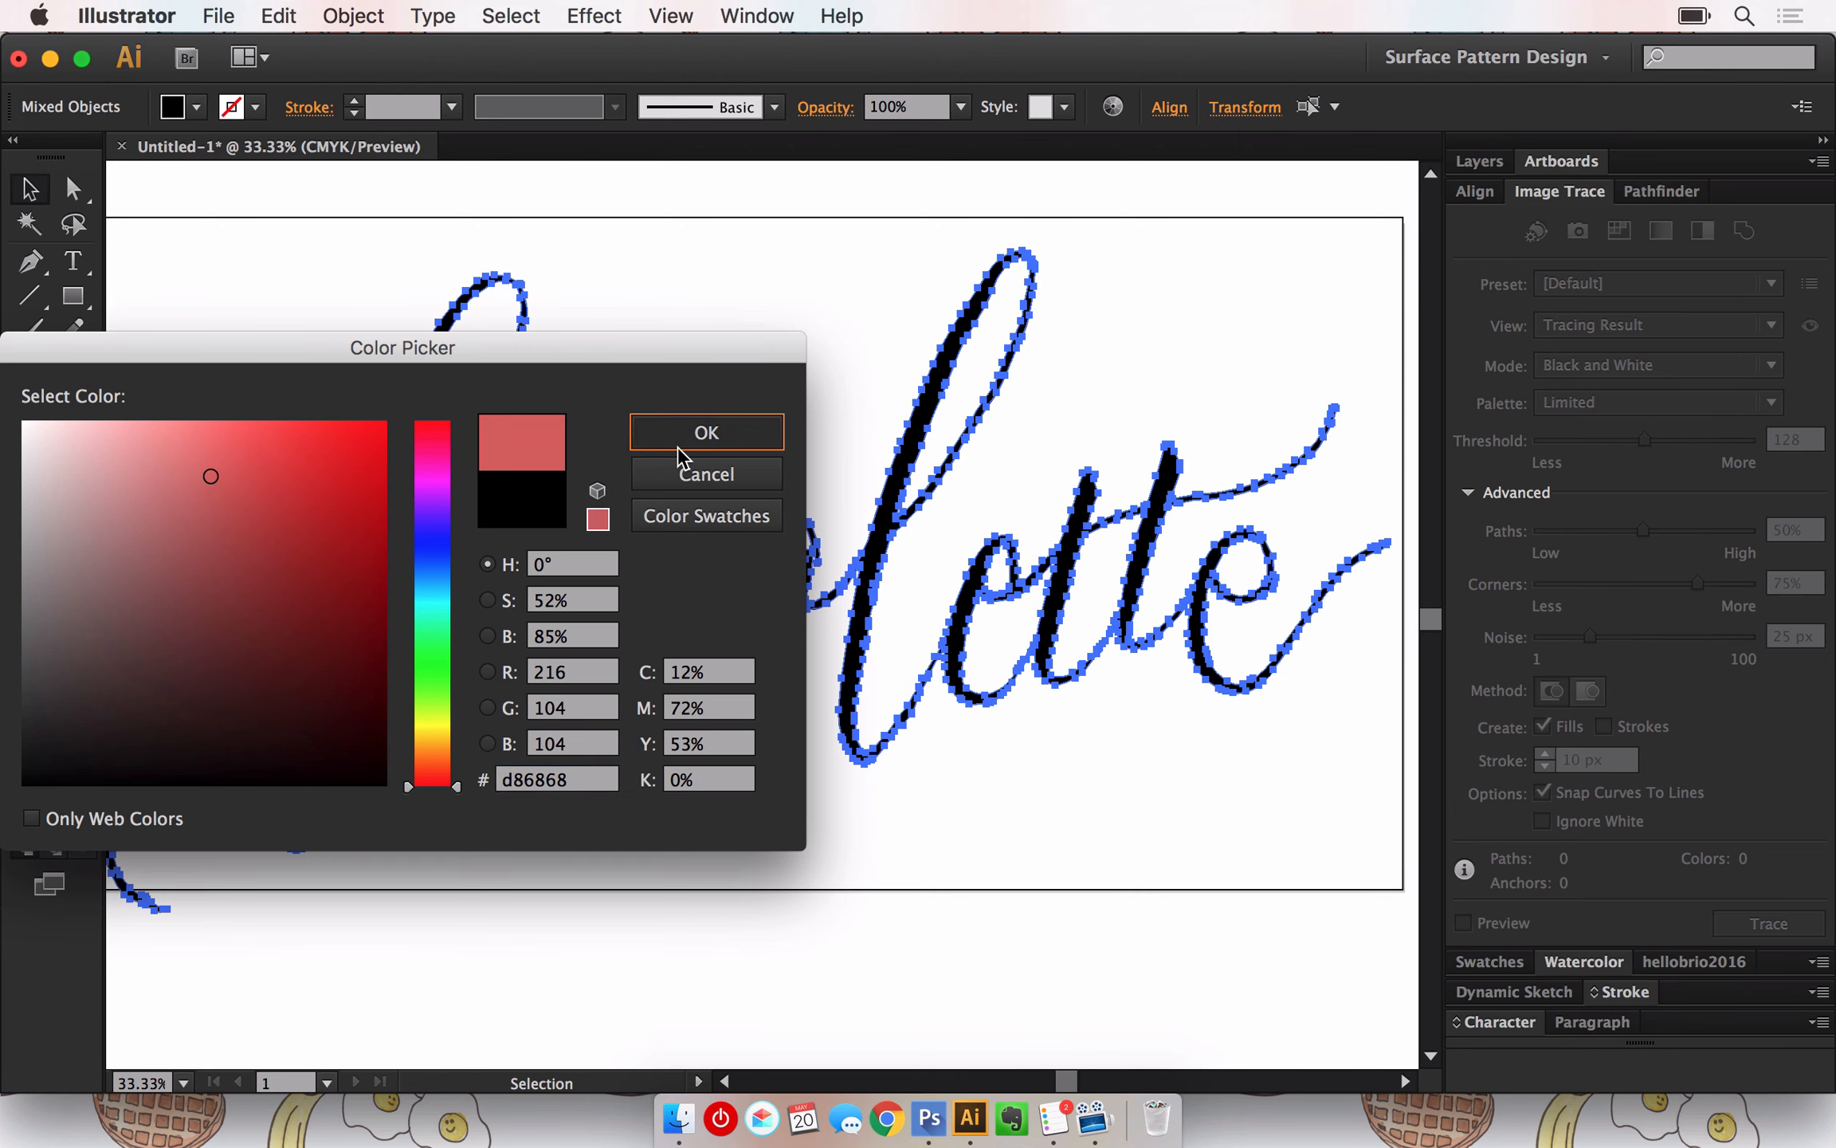
pyautogui.click(705, 432)
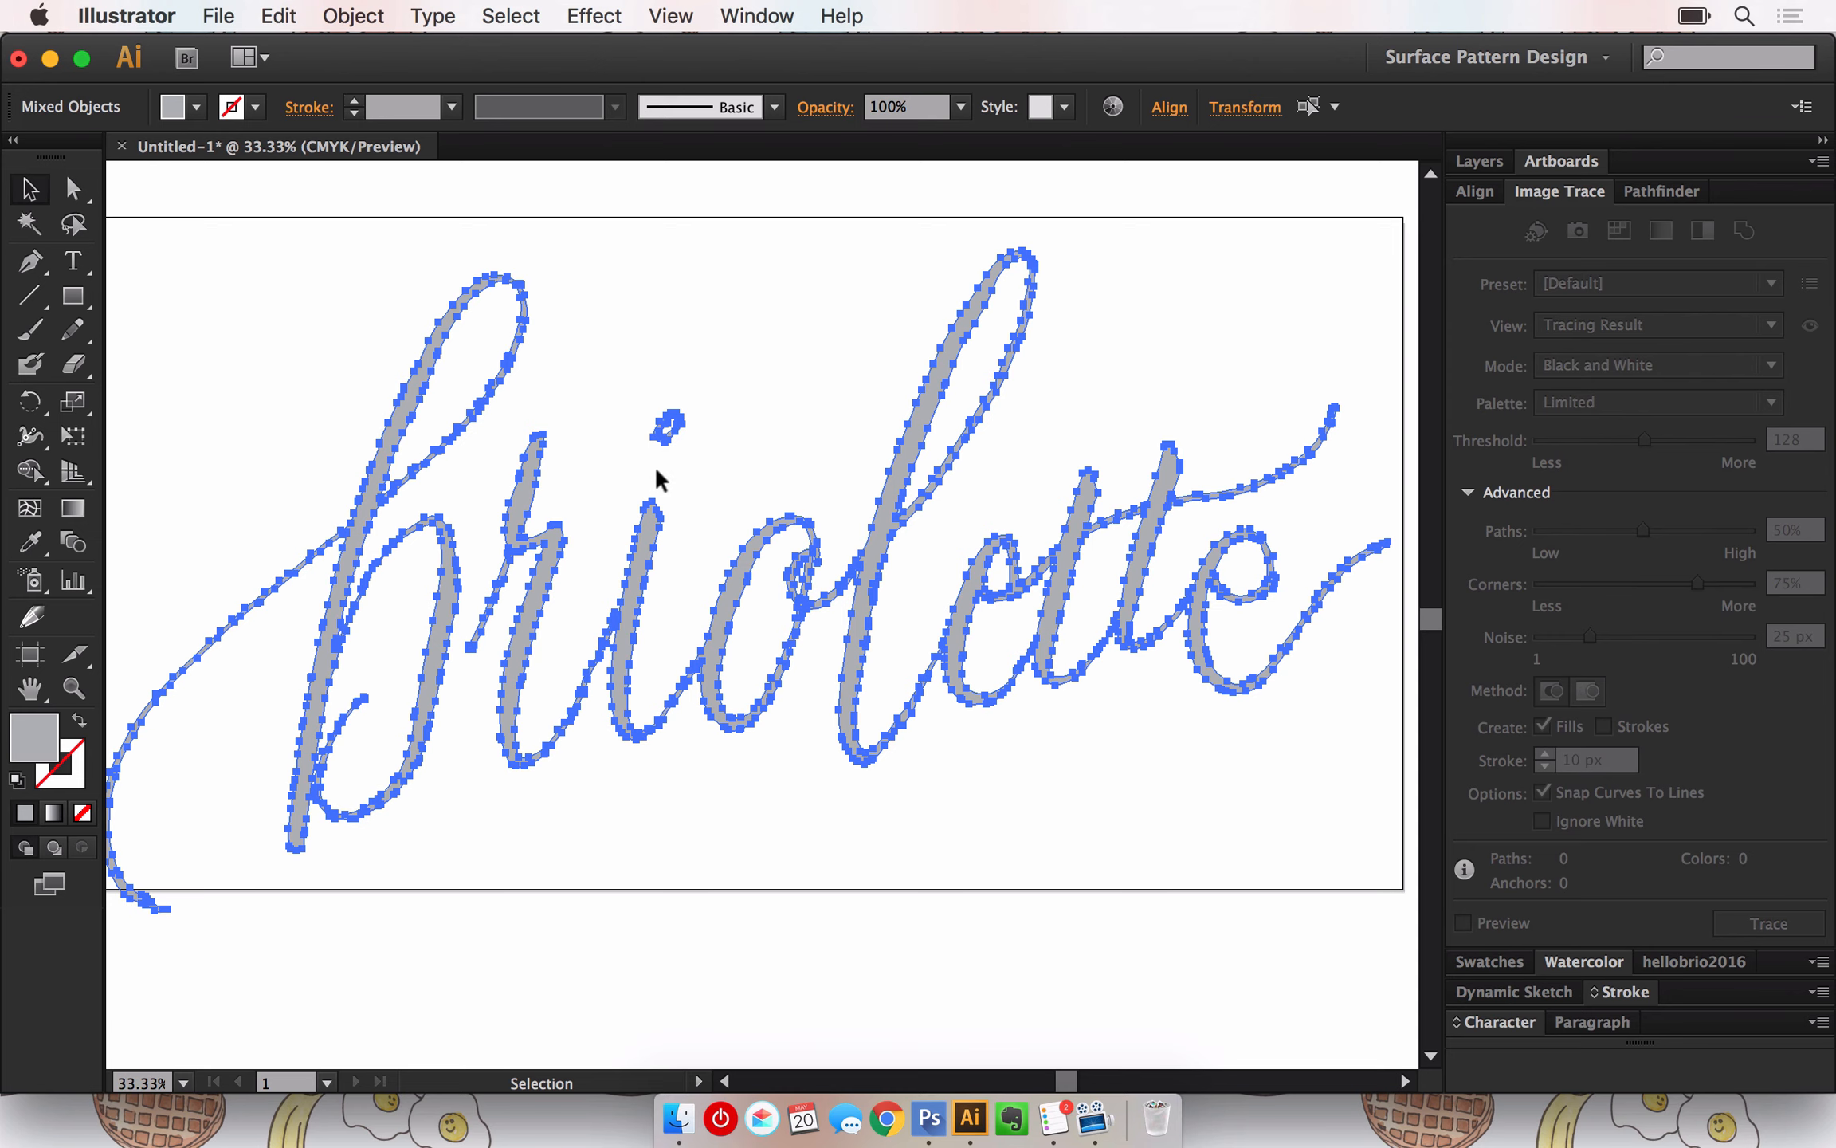
# Switch the color mode of the whole lettering from Grayscale to RGB and give it the pink fill #dd9797
pyautogui.click(757, 16)
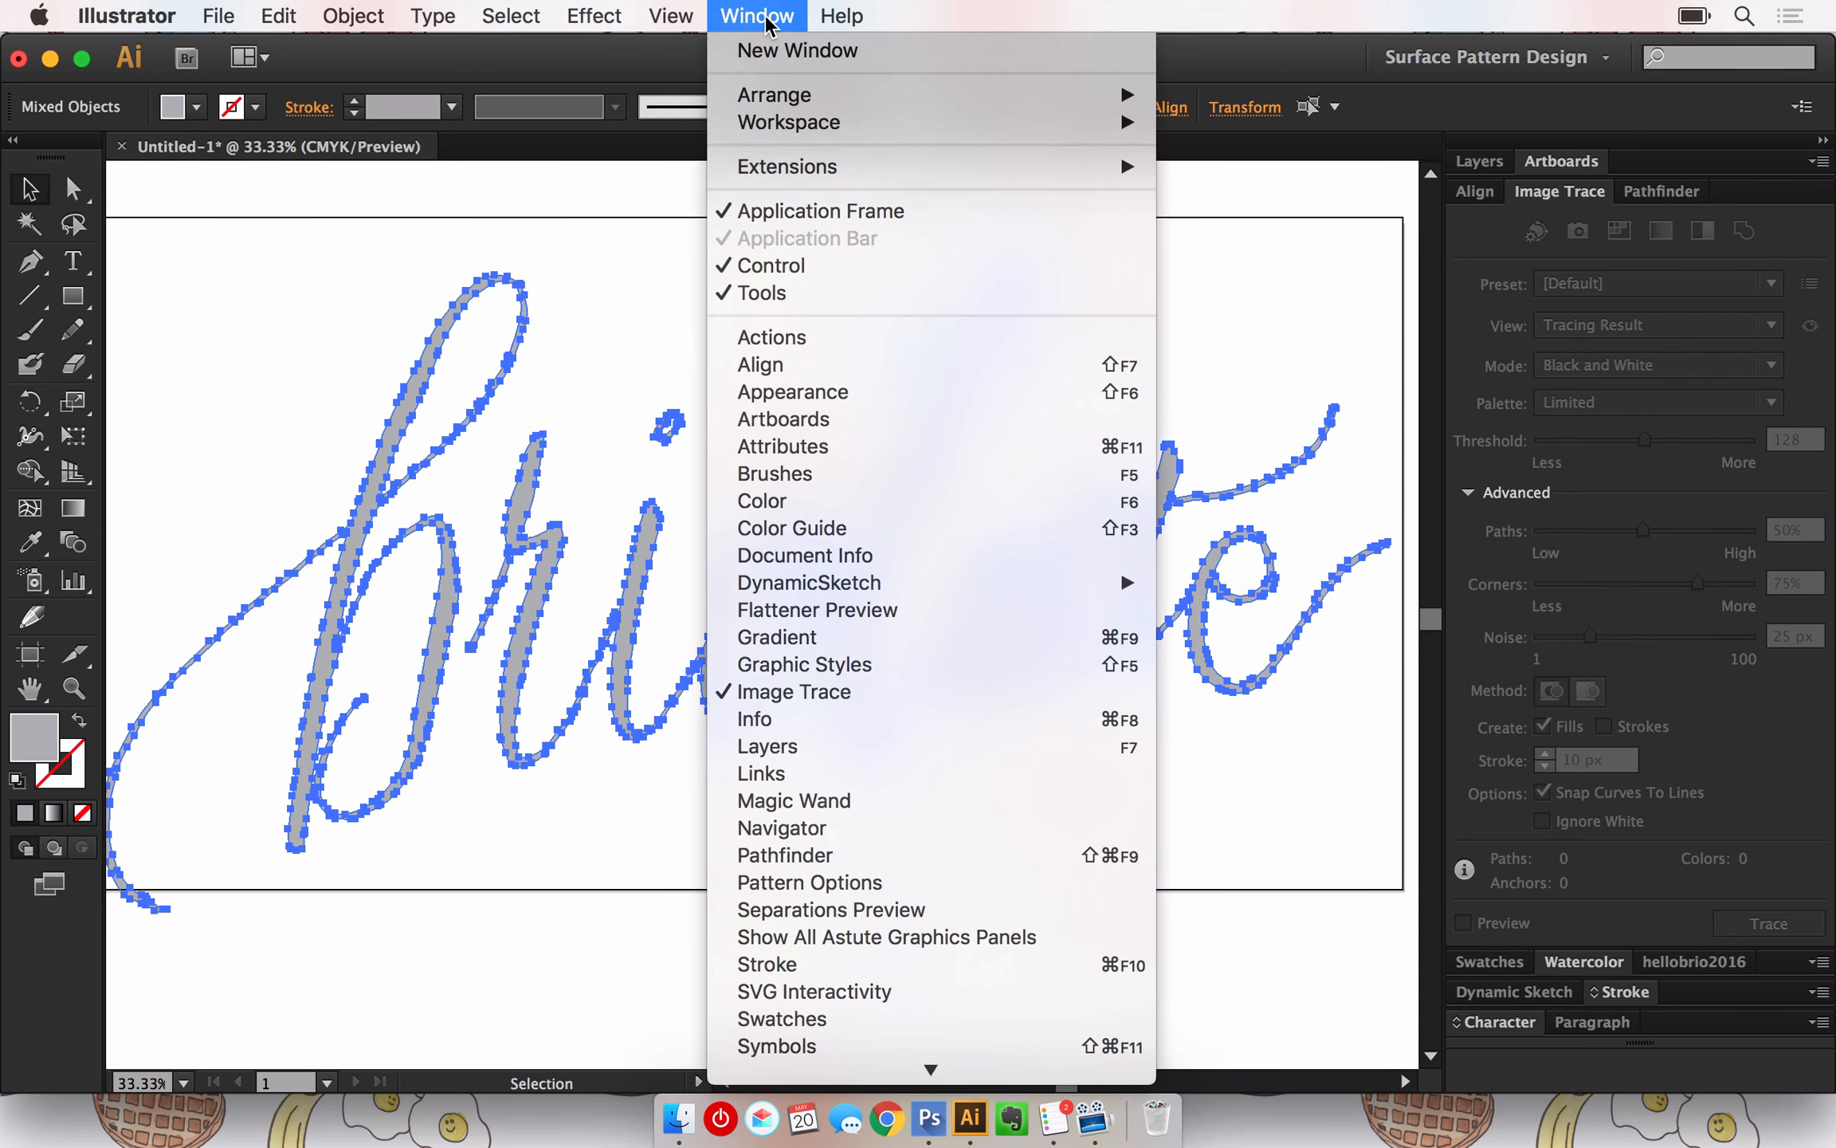
pyautogui.click(864, 501)
pyautogui.click(604, 391)
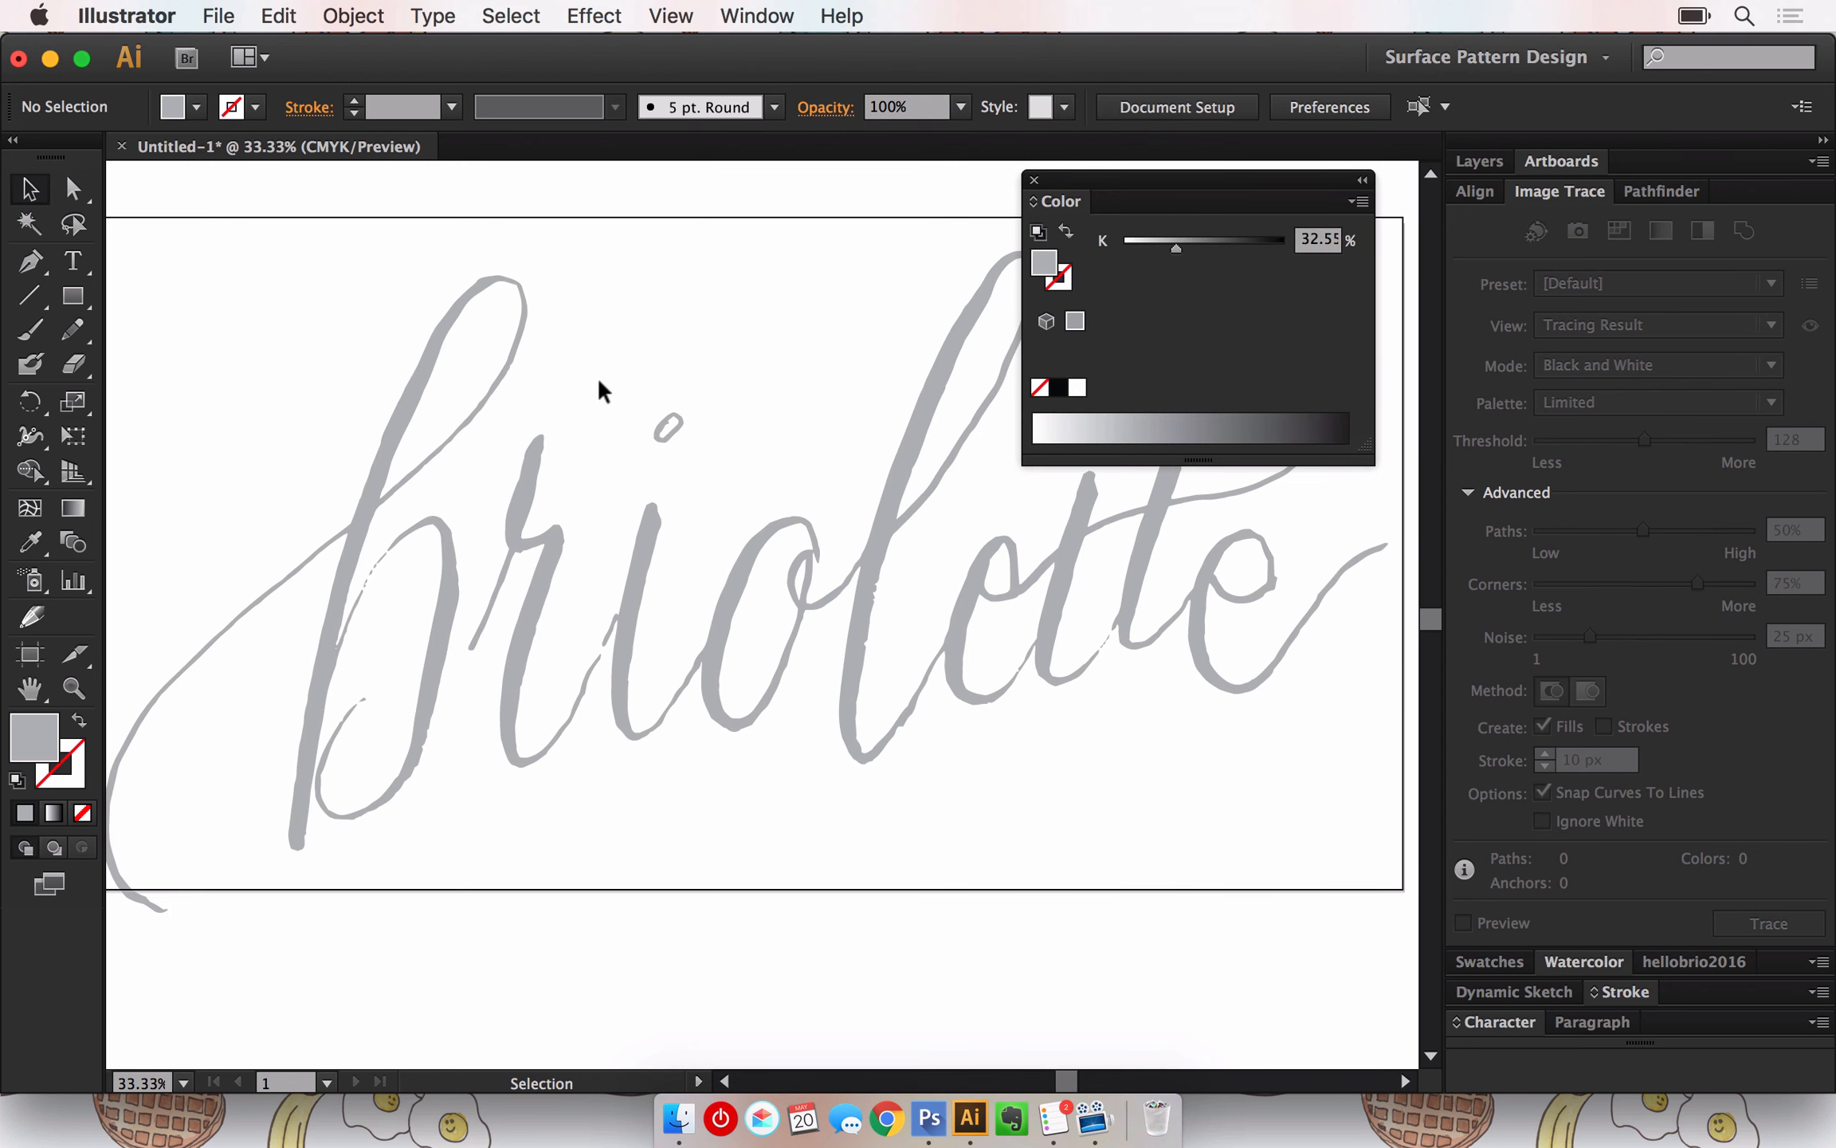
pyautogui.moveTo(283, 398); pyautogui.dragTo(1291, 741)
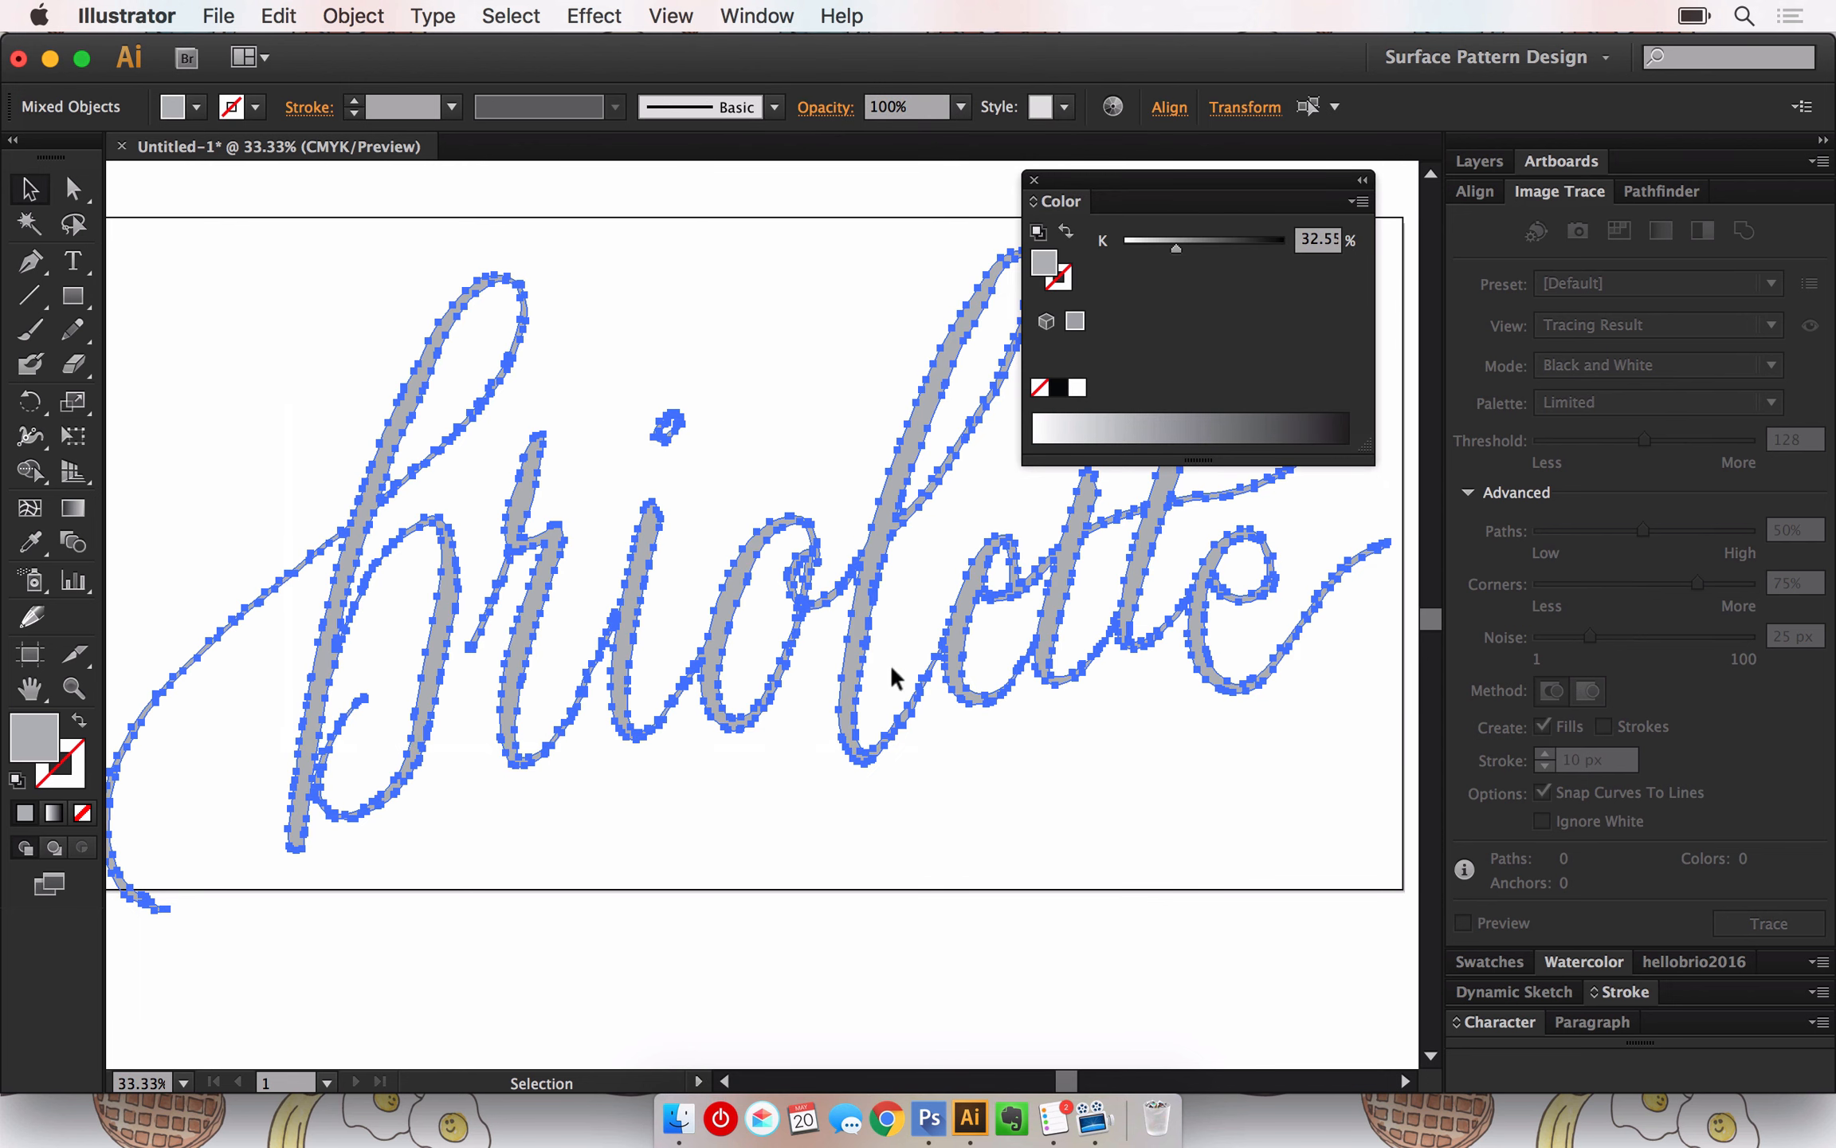
pyautogui.click(1359, 203)
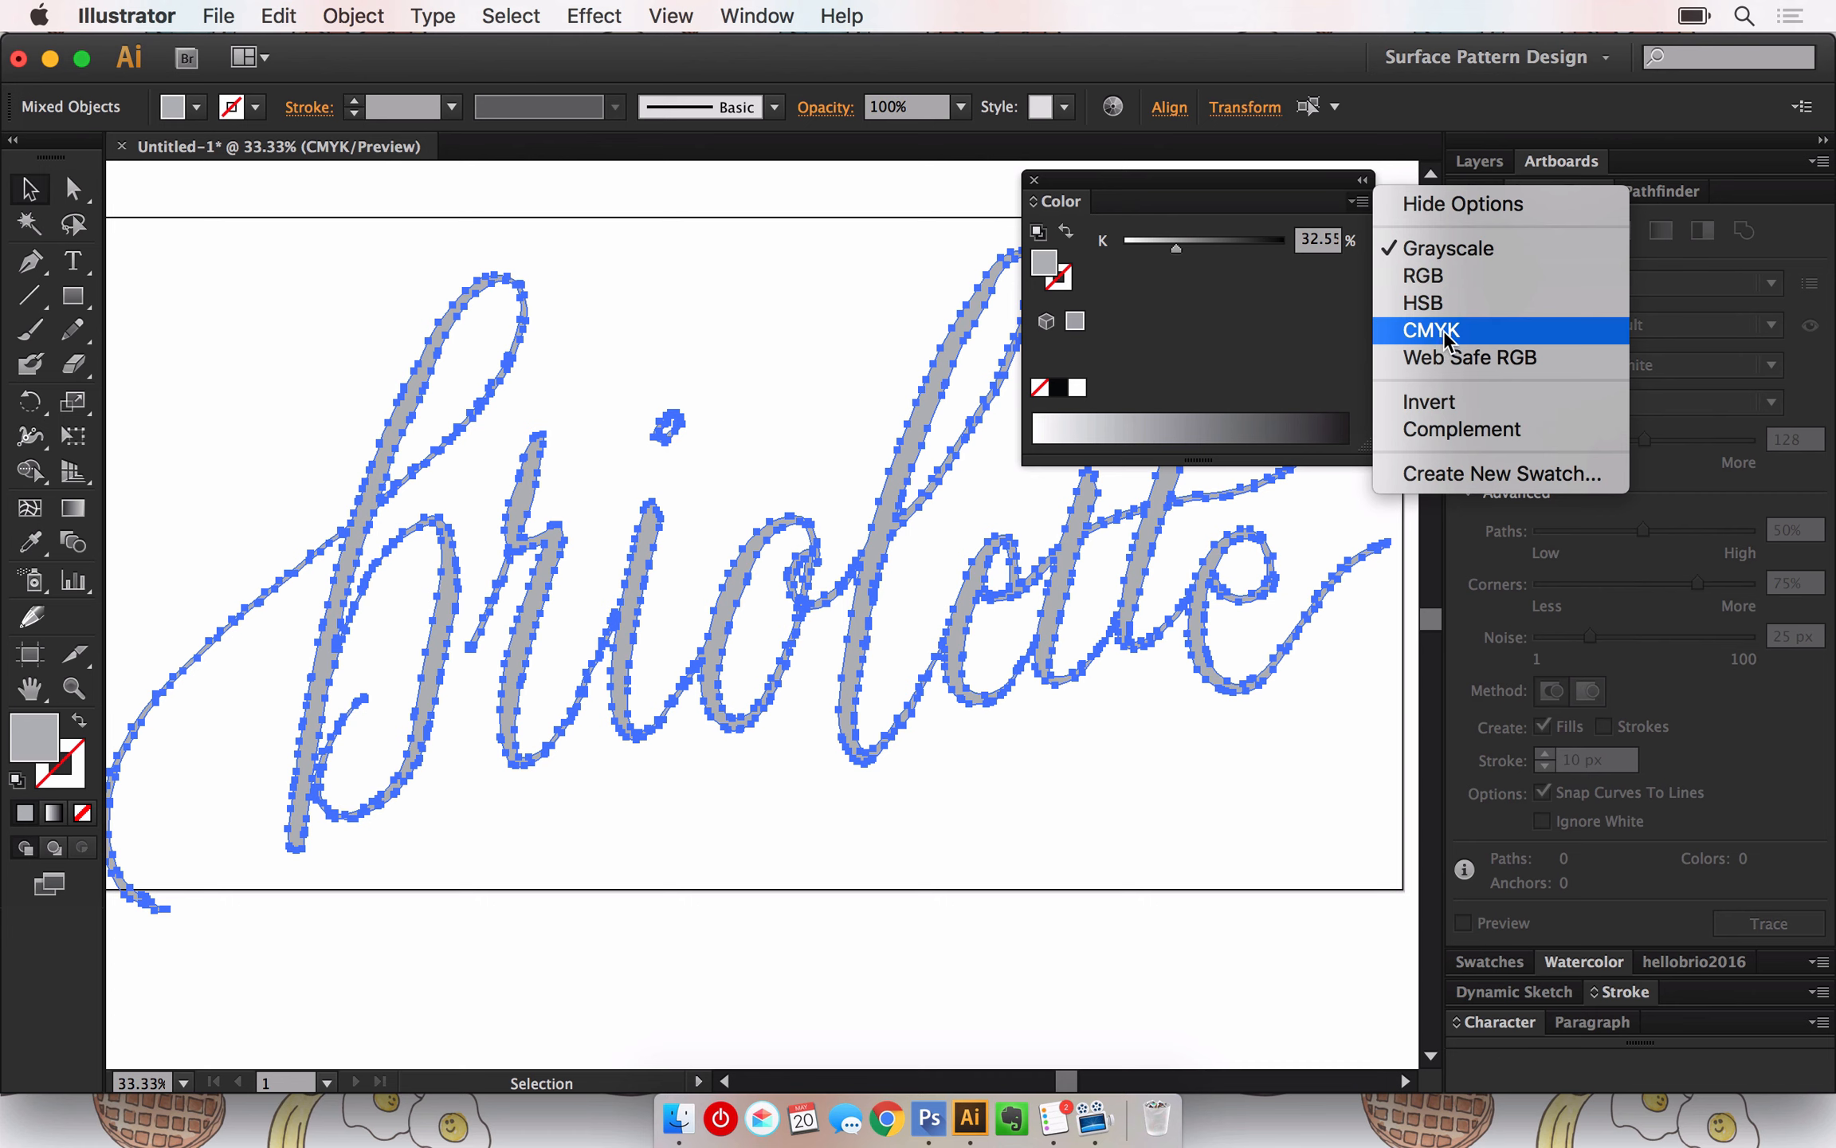
pyautogui.click(1423, 276)
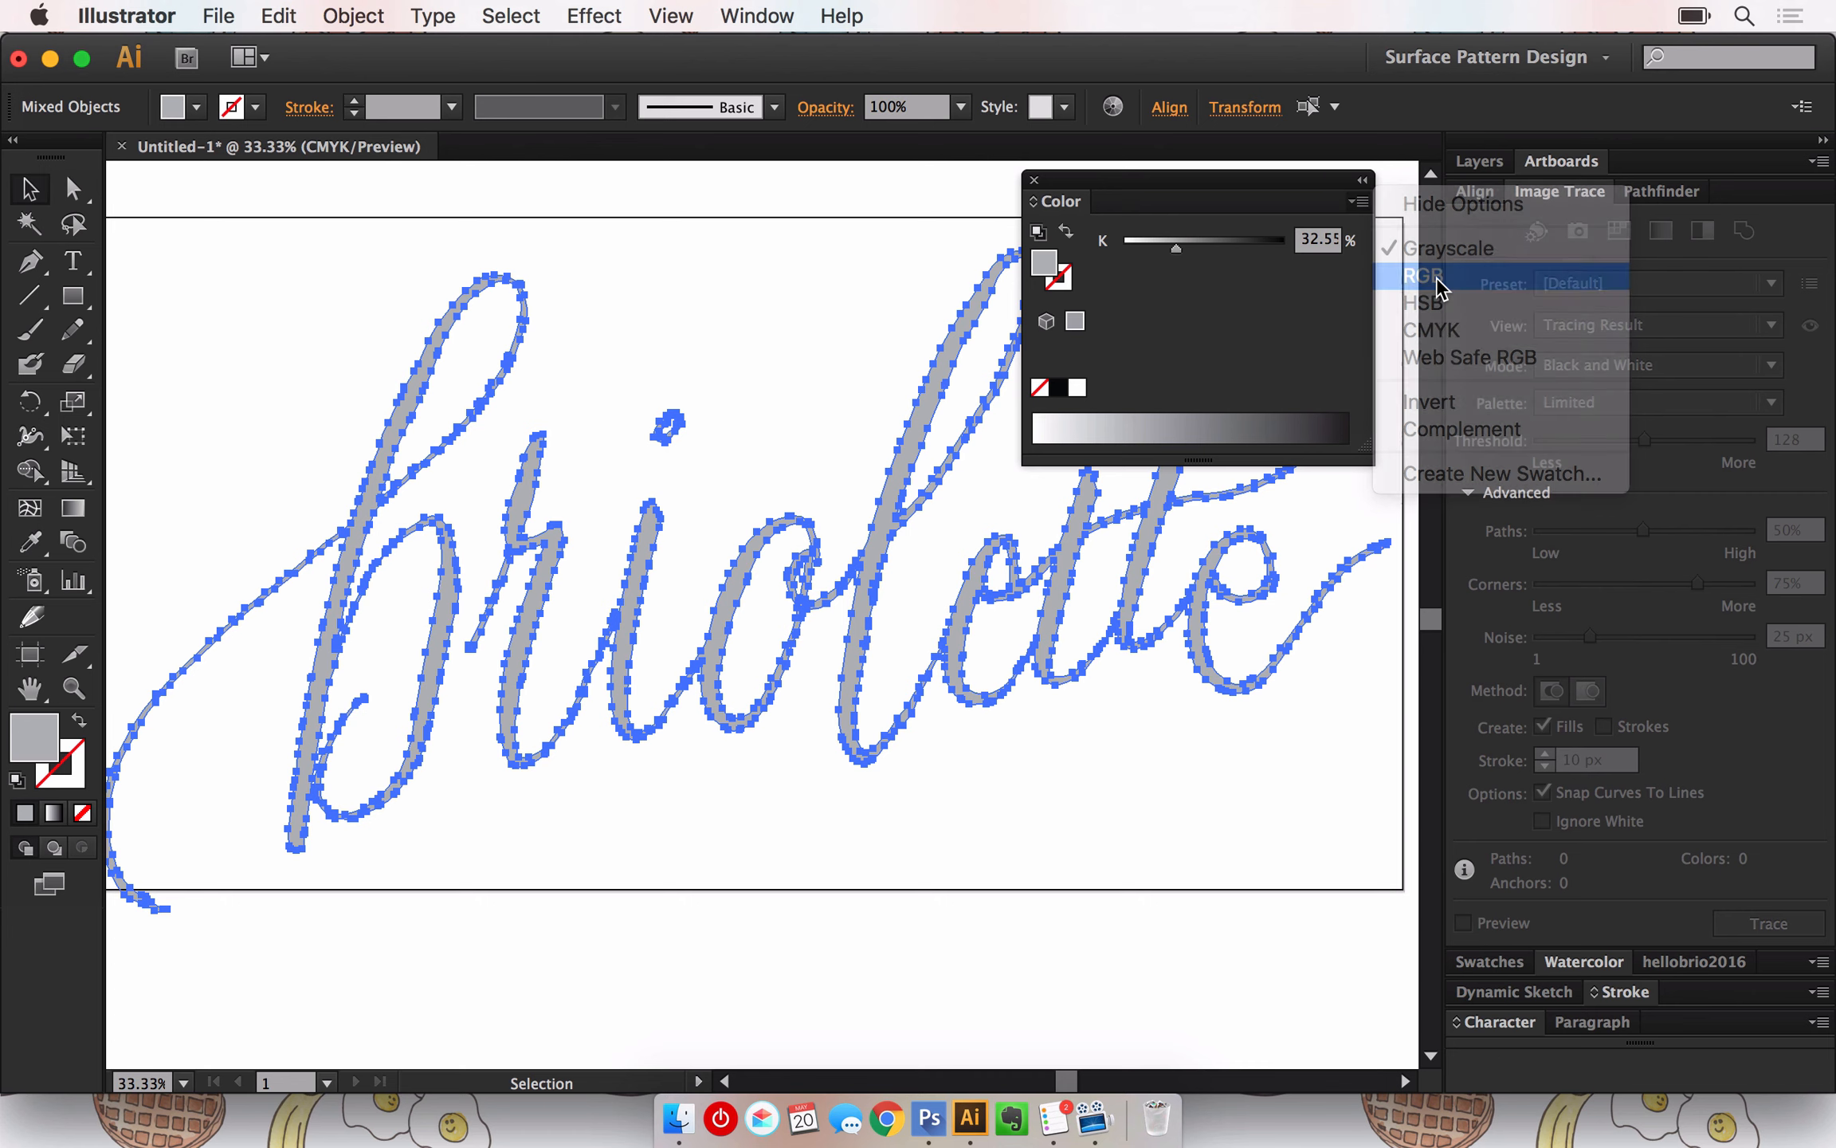
pyautogui.click(766, 352)
pyautogui.scroll(4, 644, 530)
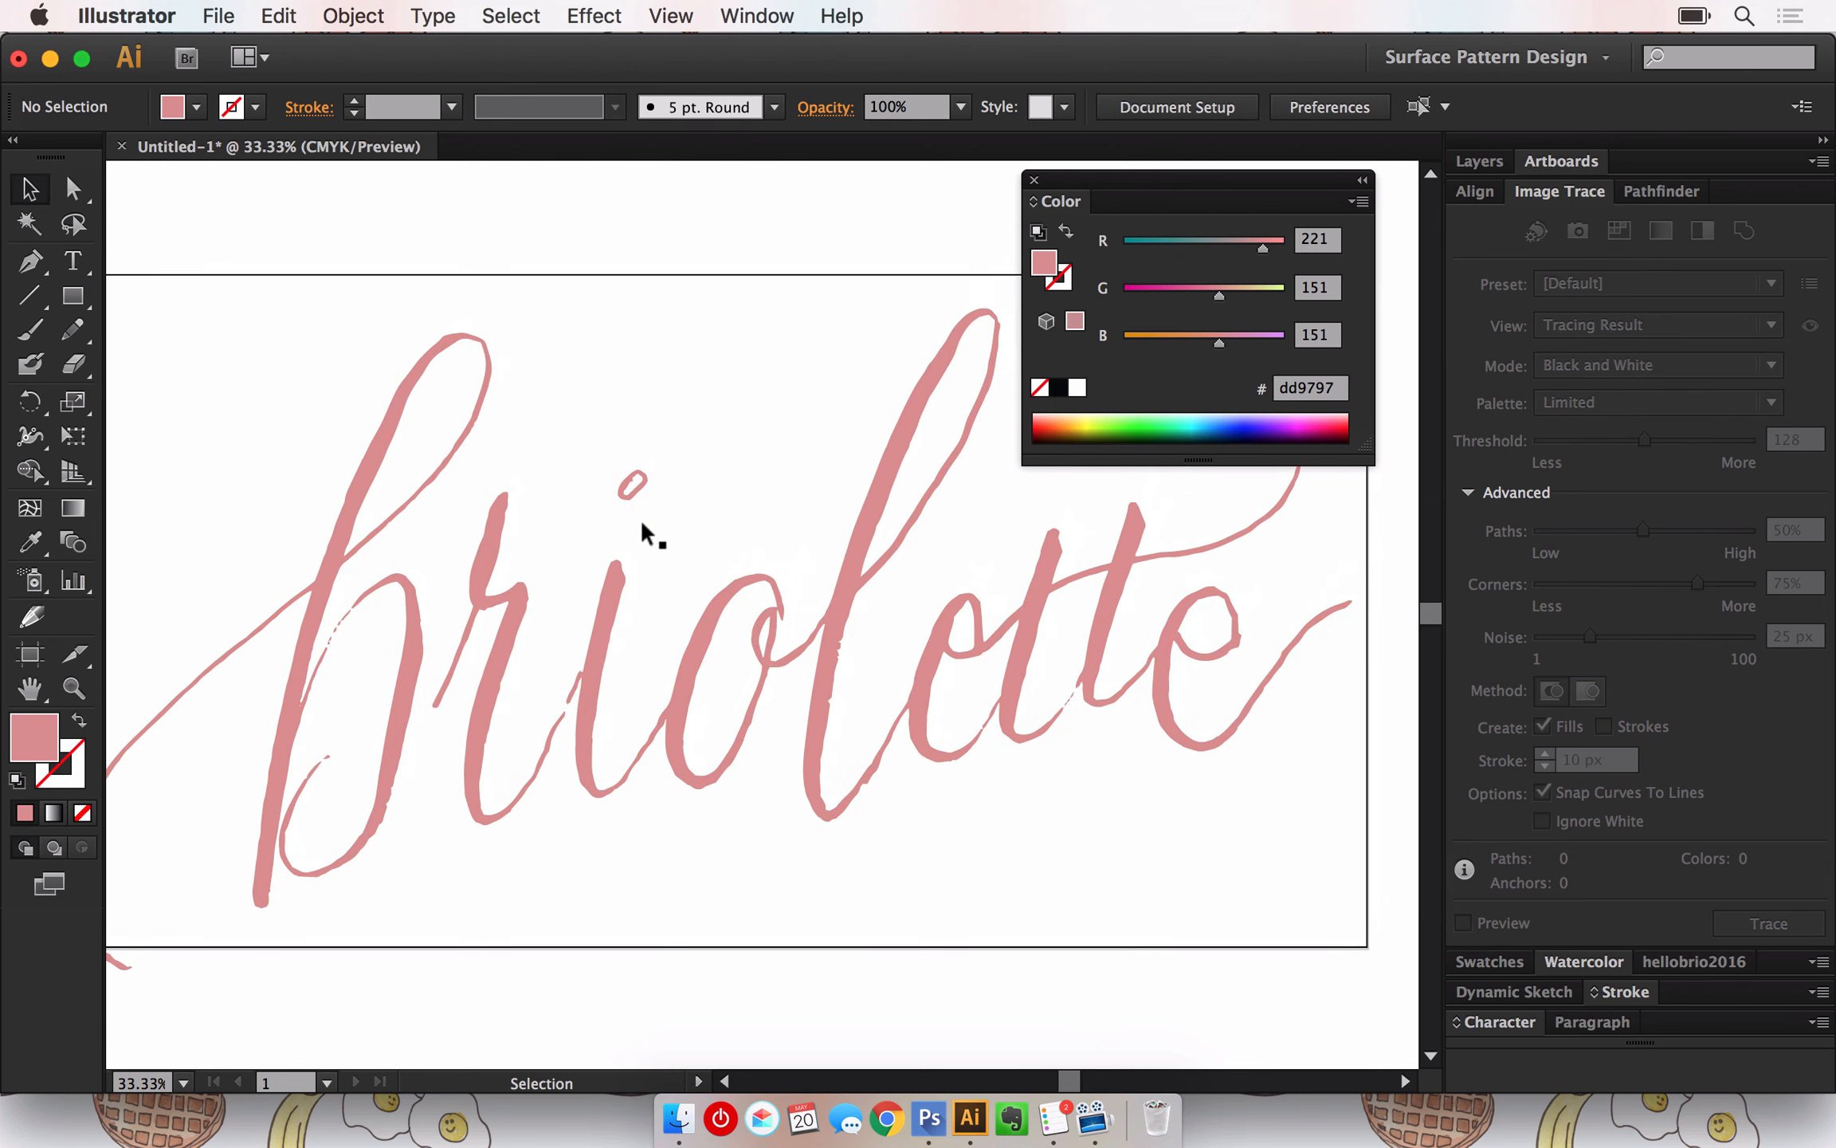